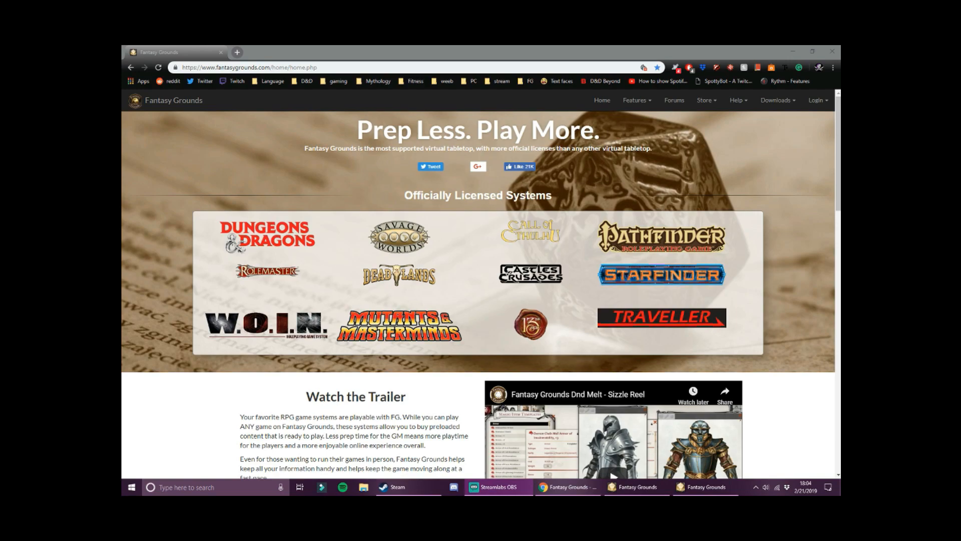
Step: View the download options on the Fantasy Grounds website and close the browser and the Steam library
left_click(438, 50)
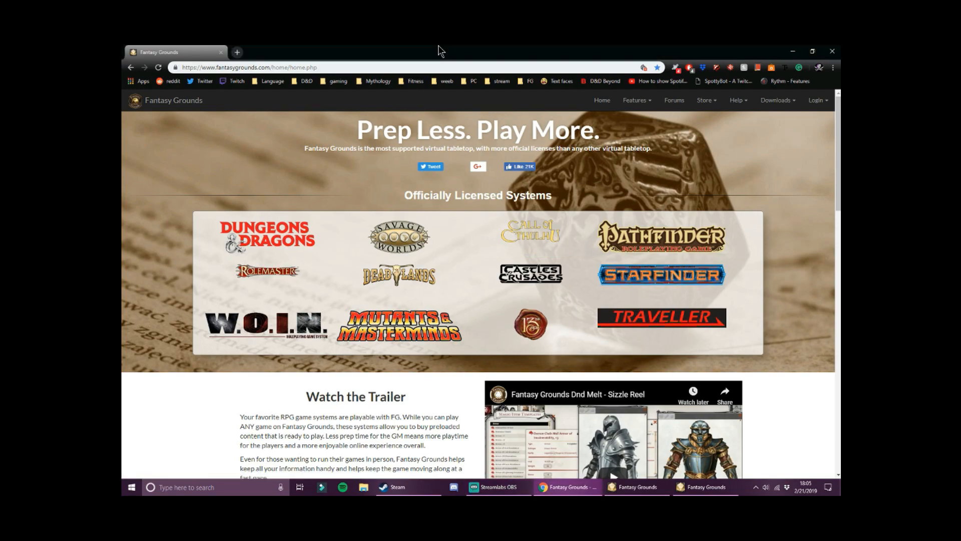
left_click(771, 100)
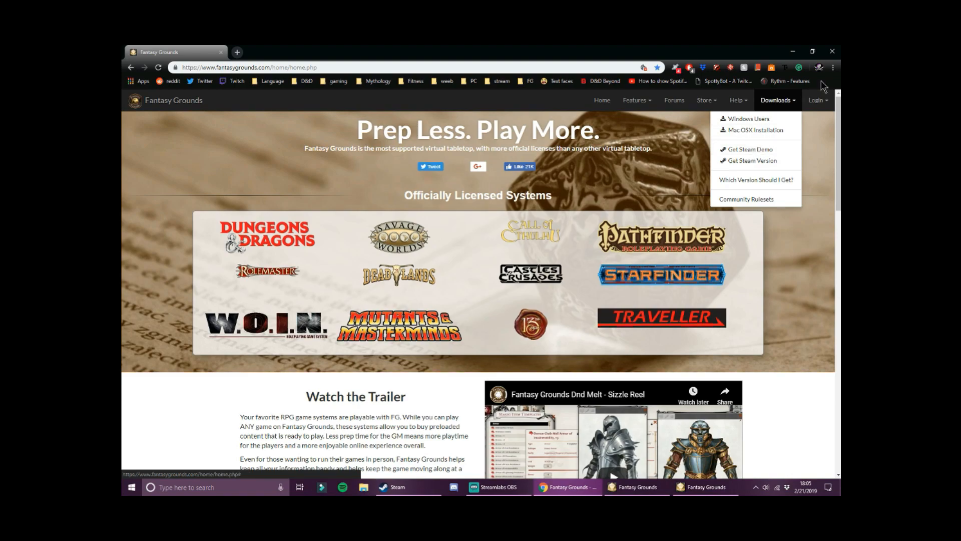
left_click(829, 53)
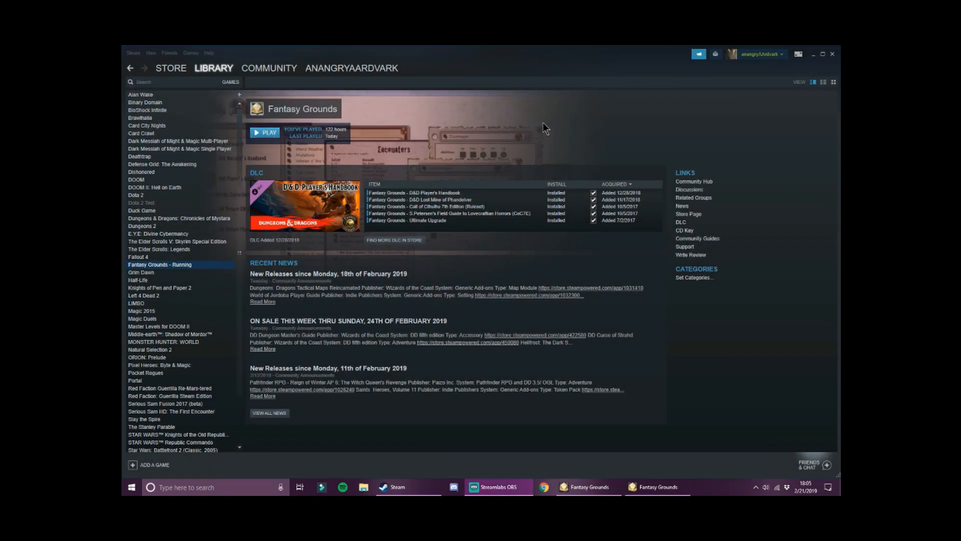
left_click(832, 54)
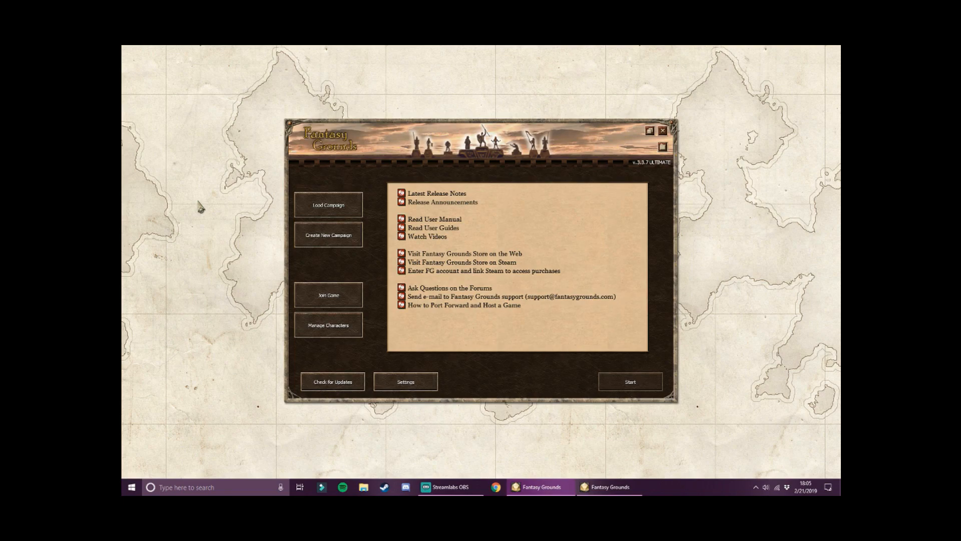
Step: Review and accept the updater settings with the update mode on Live, and run the Fantasy Grounds update
left_click(405, 378)
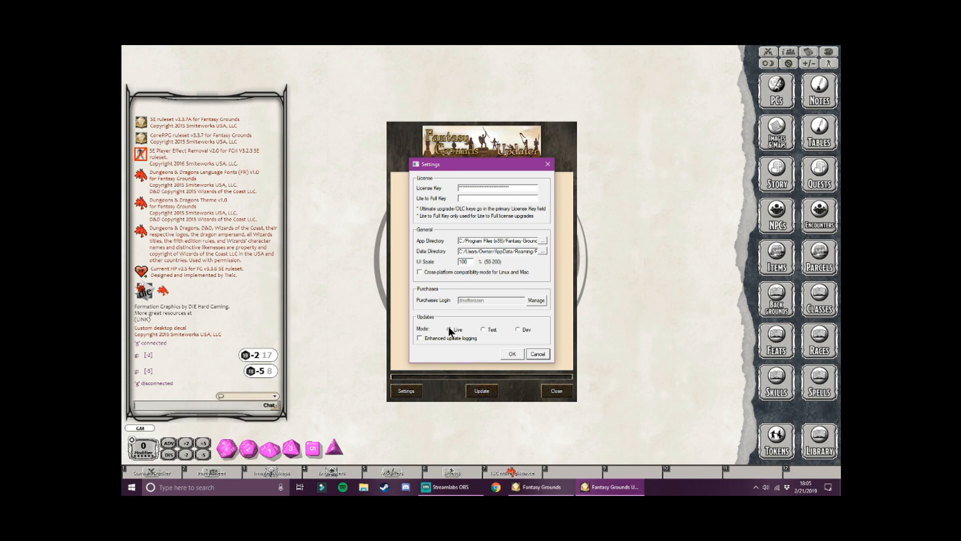
left_click(511, 354)
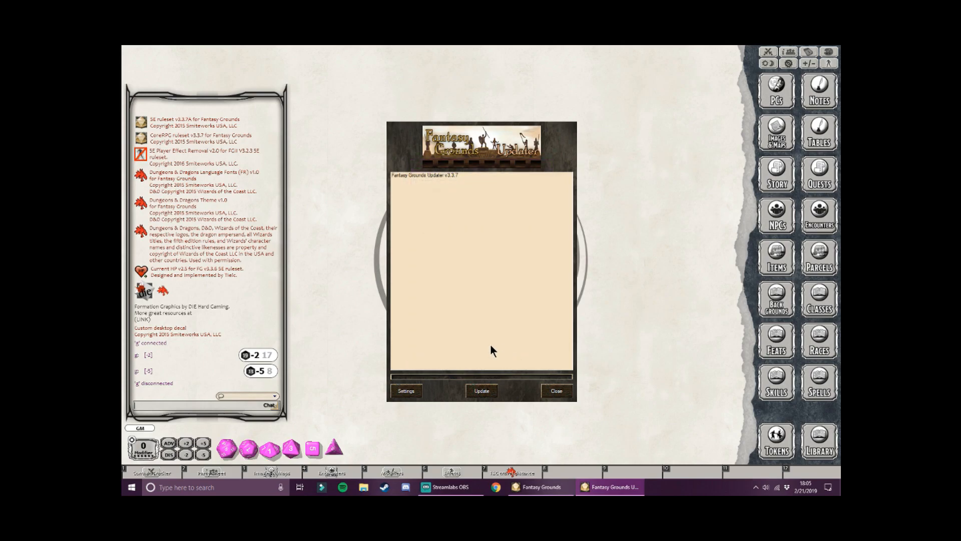
left_click(481, 395)
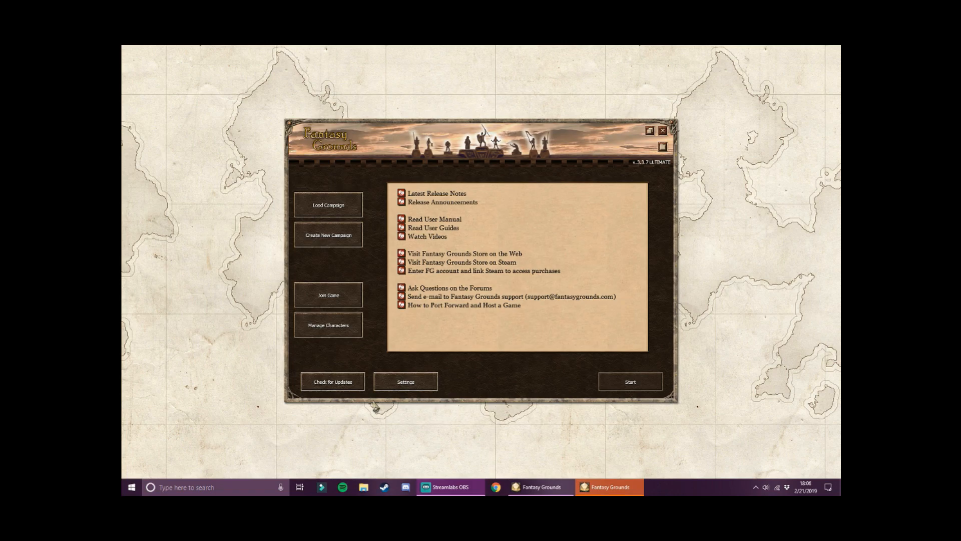
Step: Join the localhost game from the connection history and dismiss the Campaign Setup and Character Selection windows
left_click(355, 298)
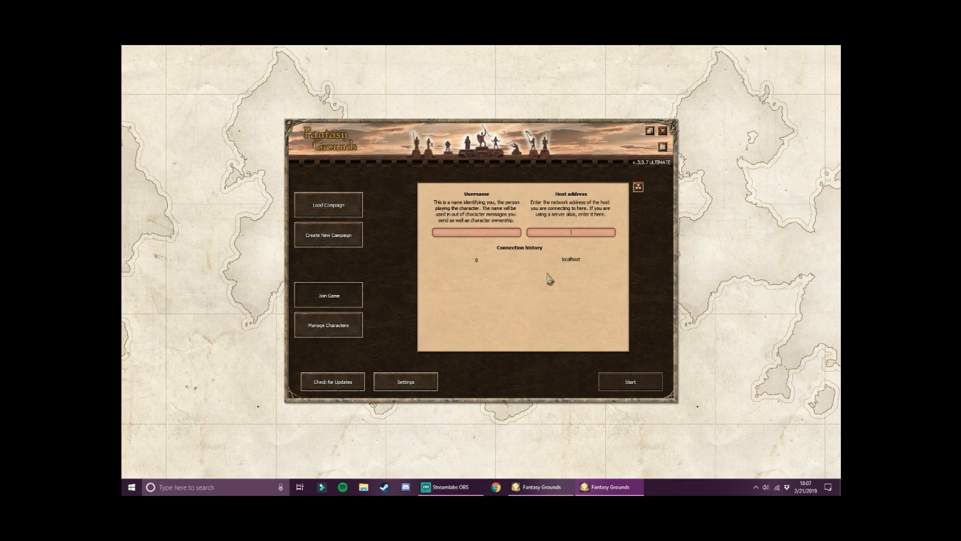
left_click(570, 264)
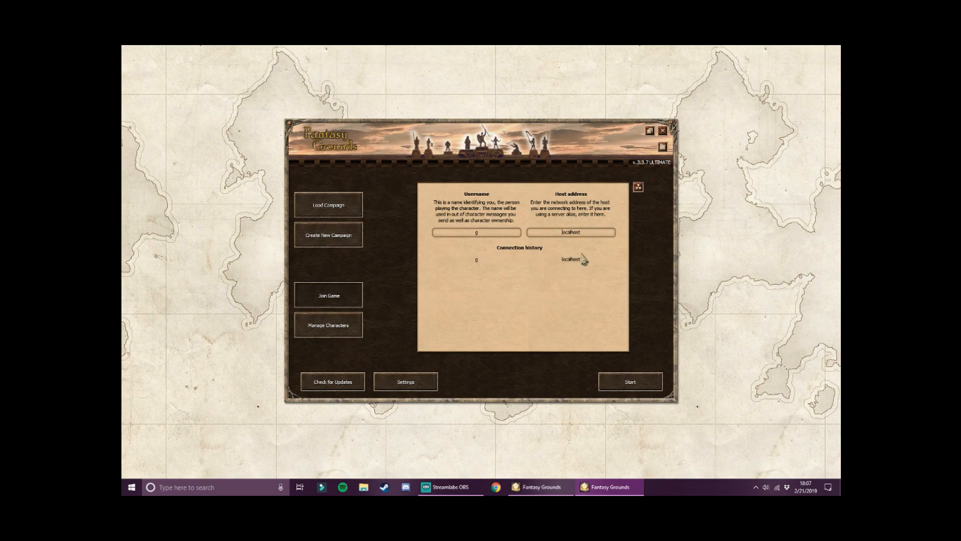
double_click(563, 259)
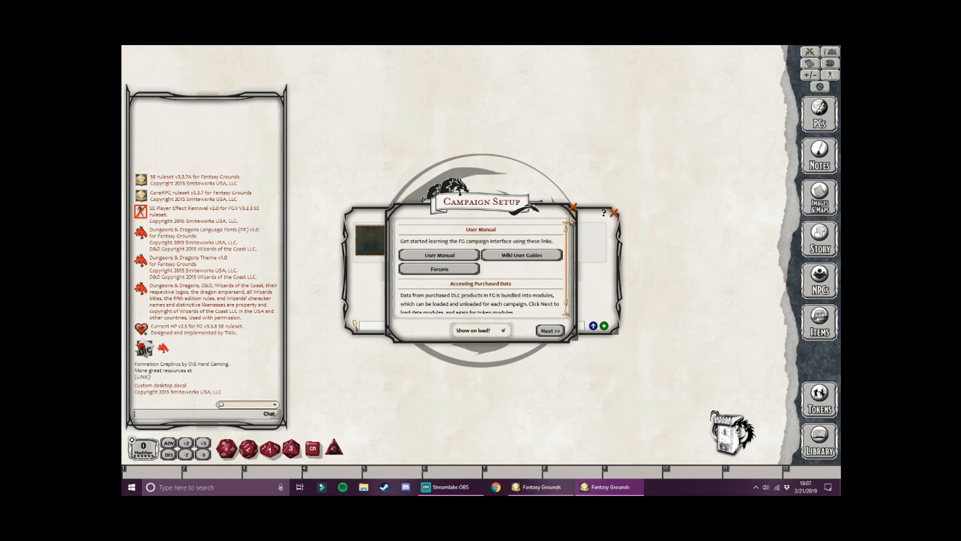
left_click(573, 208)
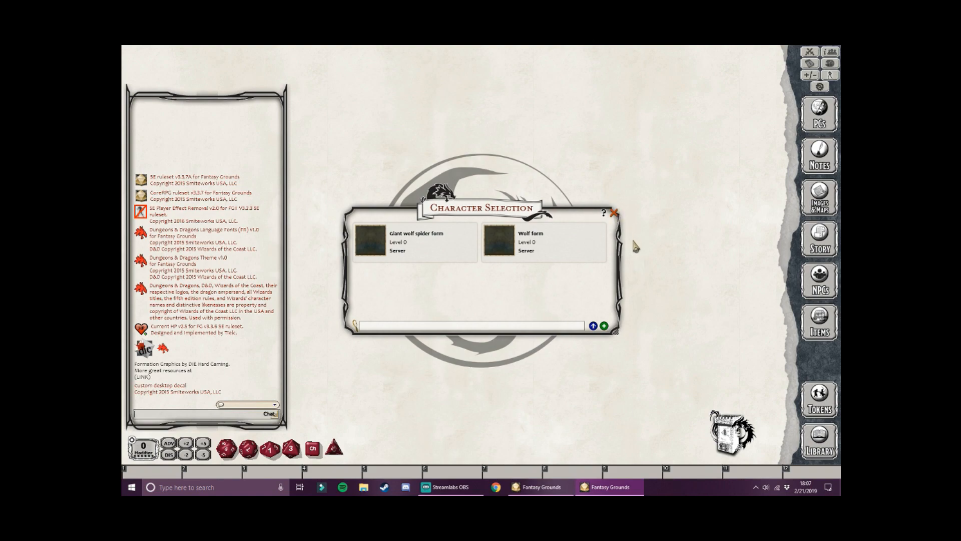
left_click(615, 213)
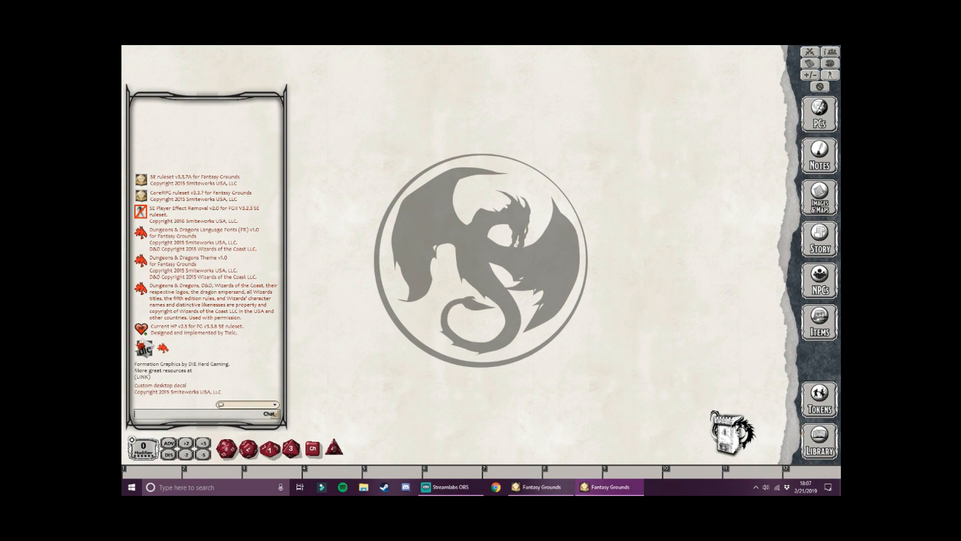
Step: Load the DD 5E Basic Rules - Player, D&D Player's Handbook and DD5E SRD Data modules from the library
left_click(821, 443)
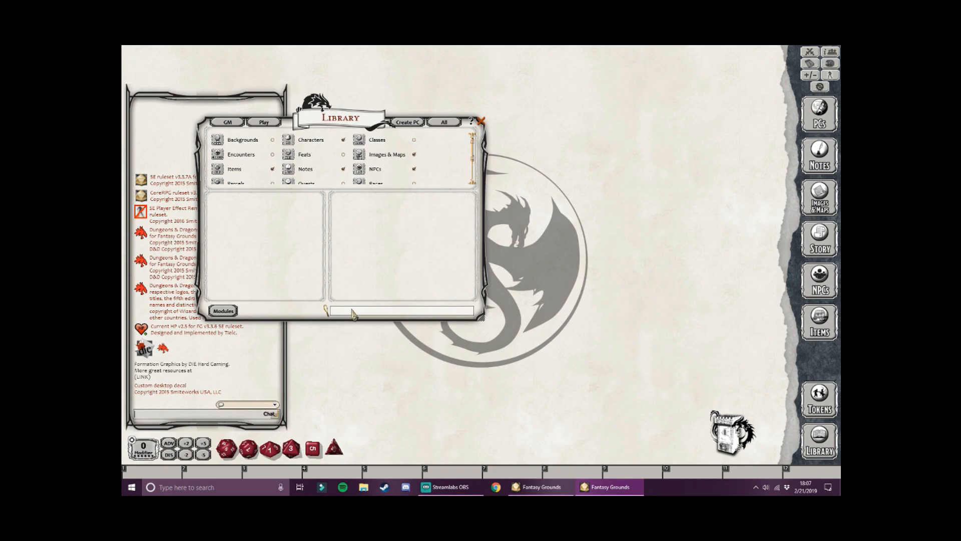
left_click(223, 311)
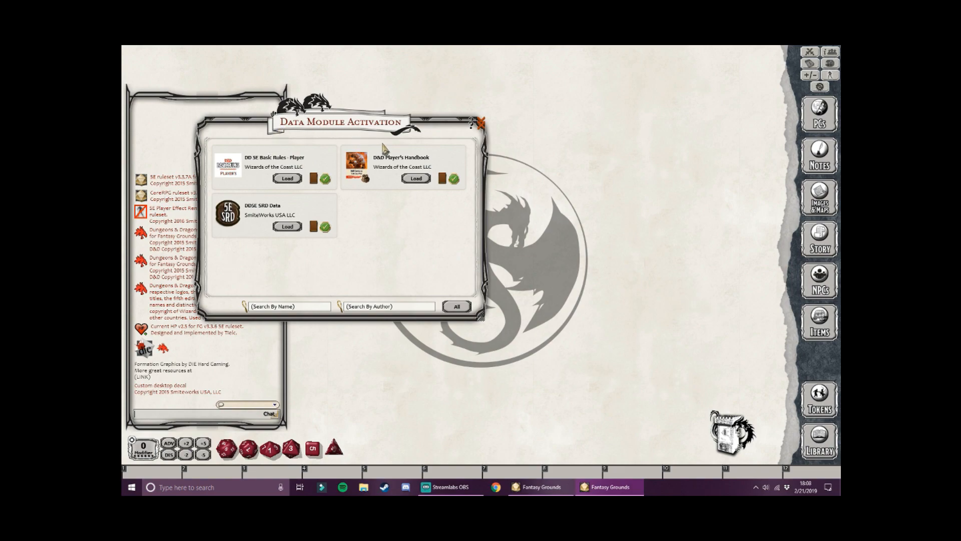
left_click(295, 179)
left_click(416, 178)
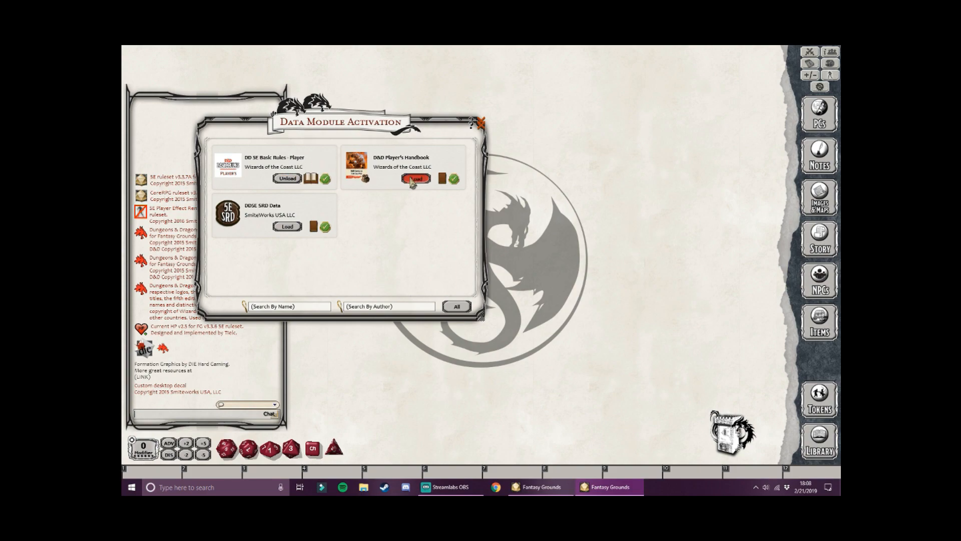
left_click(296, 227)
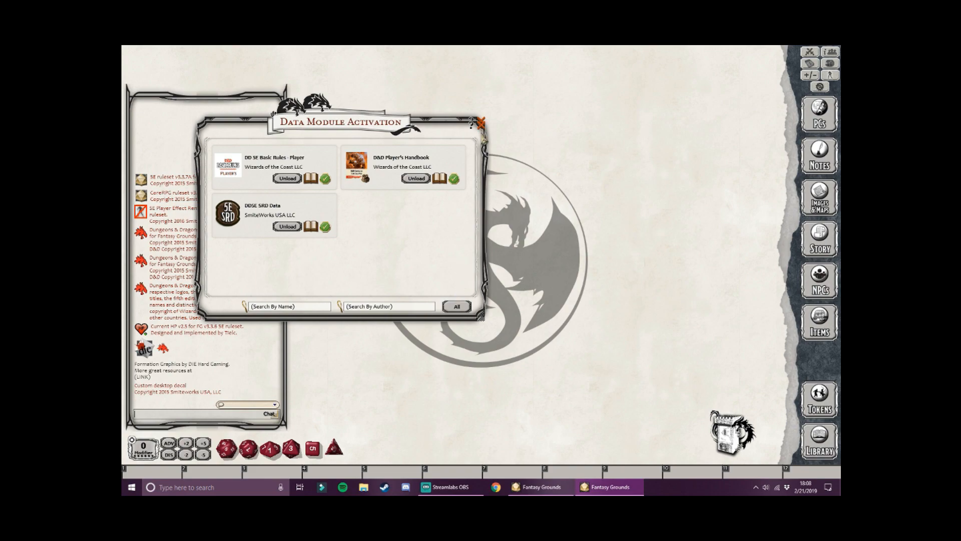
left_click(481, 123)
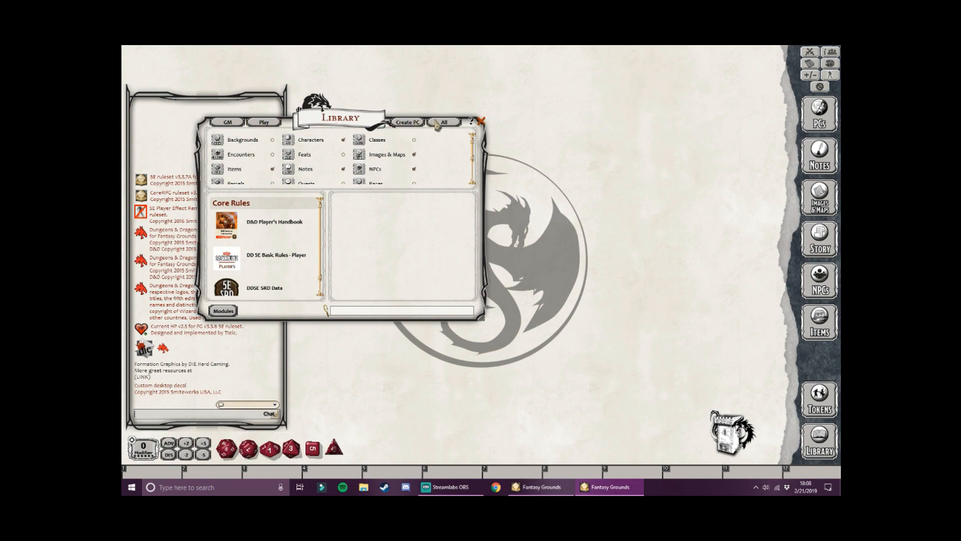
Step: Set the sidebar to the Create PC selection and close the library
left_click(409, 123)
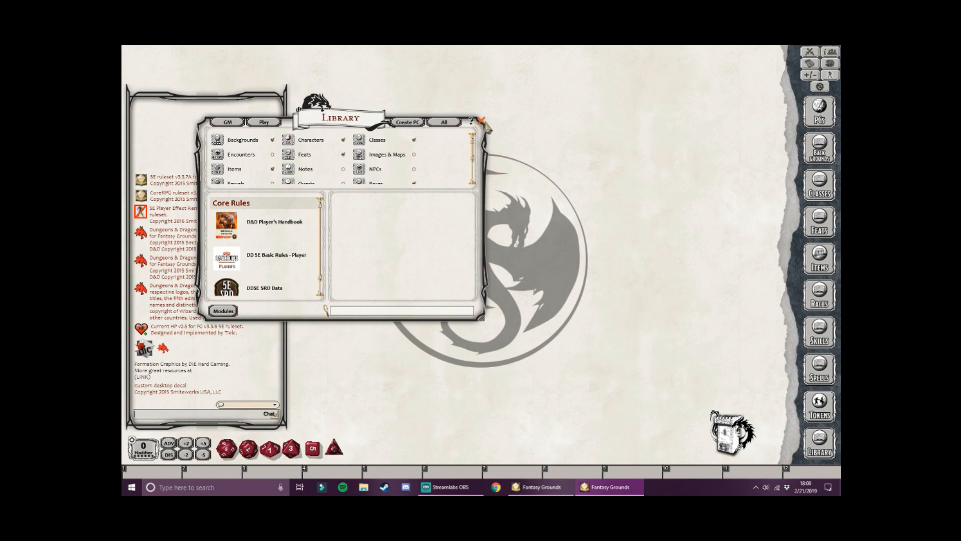
left_click(482, 121)
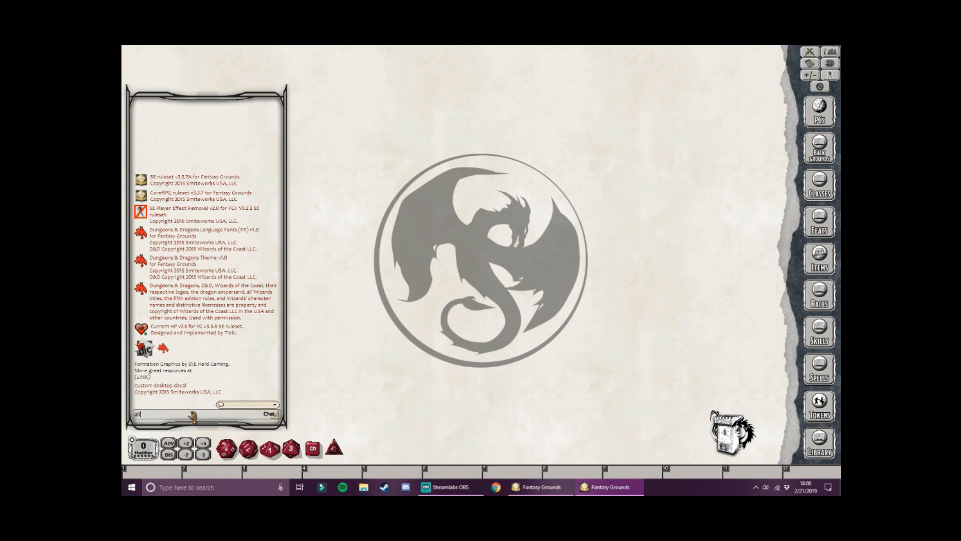
Step: Send the chat message "ght" and preview the alternative chat modes and hotkey sets
key("Return")
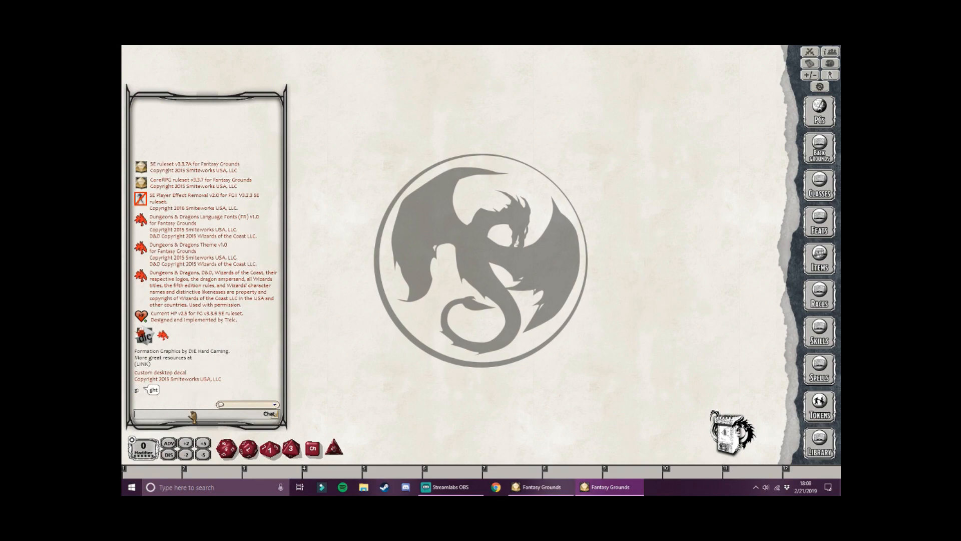
key("ctrl")
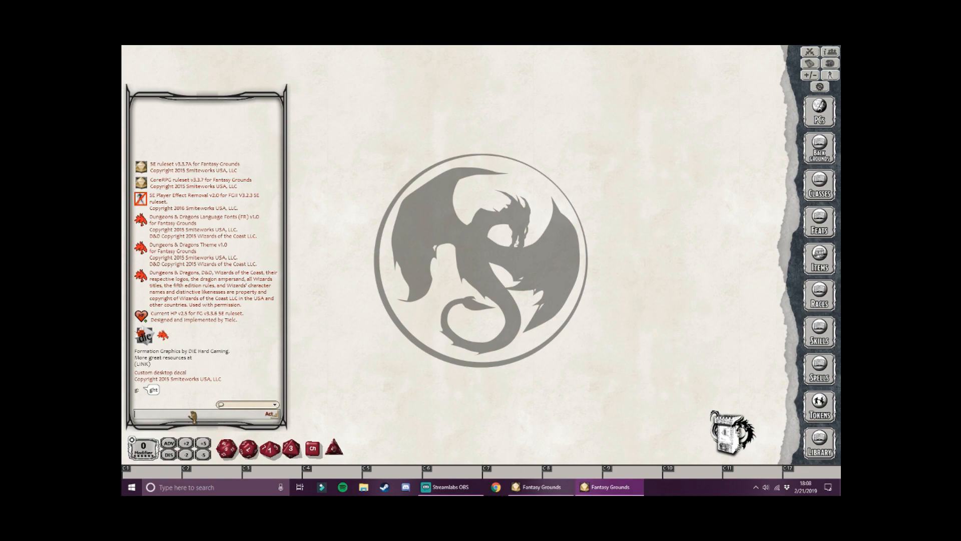
key("alt")
key("shift")
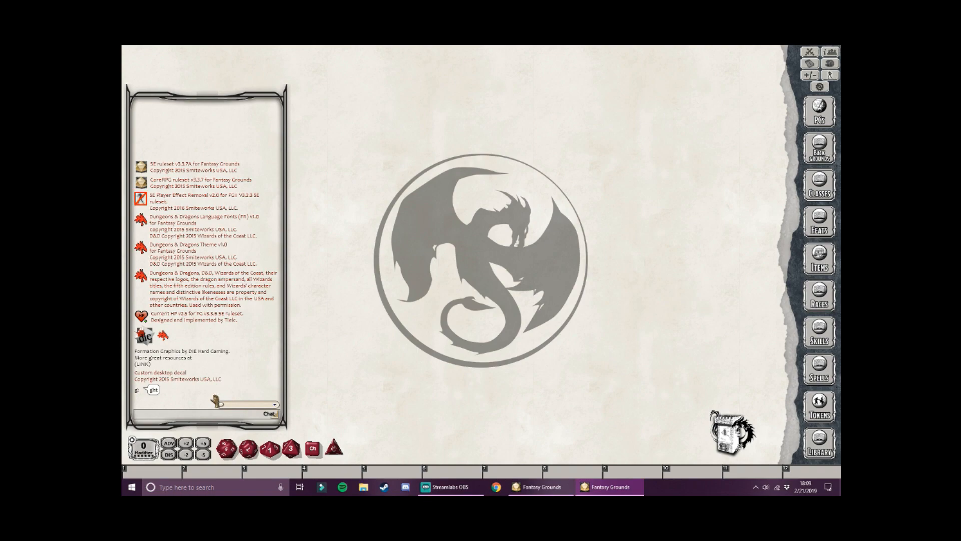
Step: List the available slash commands in the chat
left_click(225, 414)
key("Return")
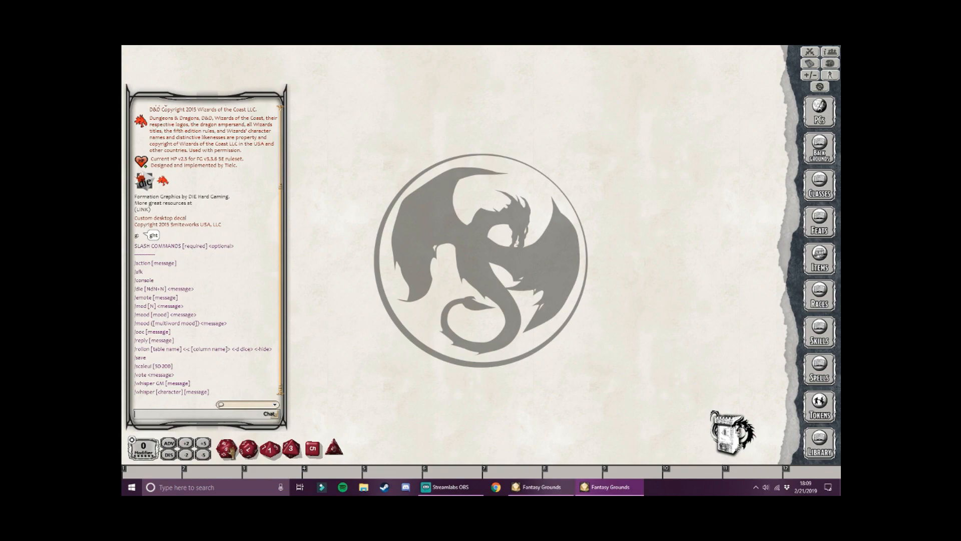
Step: Roll a single d20 and a group of five d20s in the chat, and arrange the dice back in their row
left_click_drag(227, 449, 253, 350)
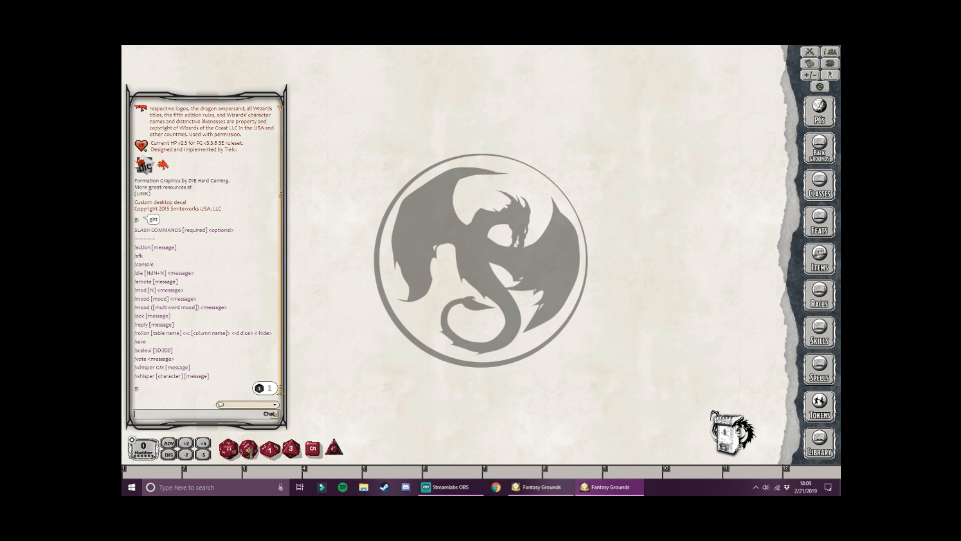
left_click_drag(228, 447, 205, 258)
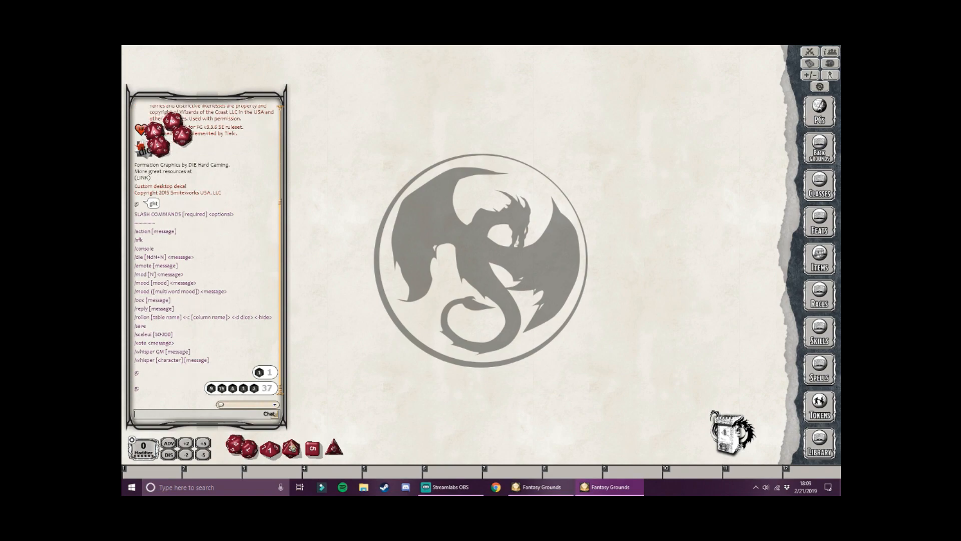
right_click(331, 405)
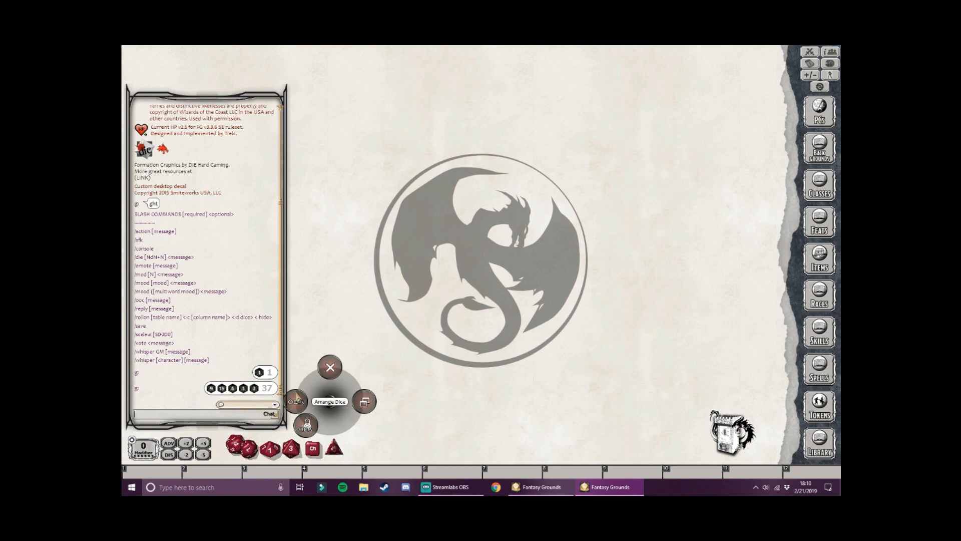
left_click(296, 400)
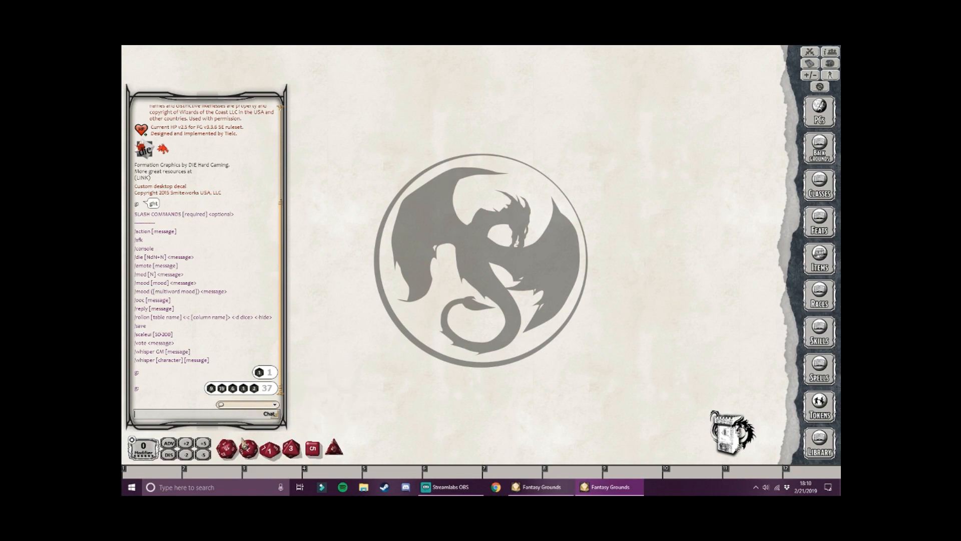
Step: Roll the d10 as percentile dice and as a set of 20 dice in the chat, and arrange the dice again
right_click(267, 439)
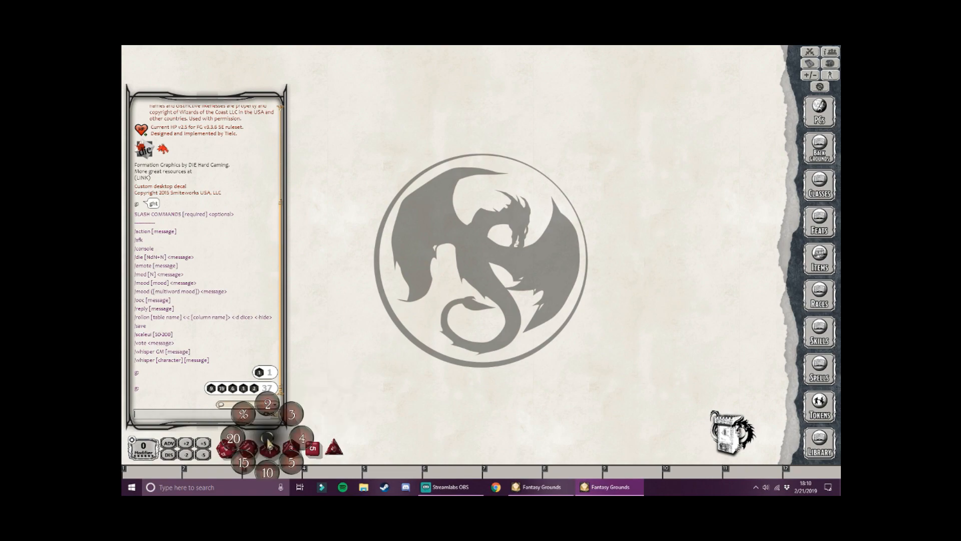
left_click(245, 419)
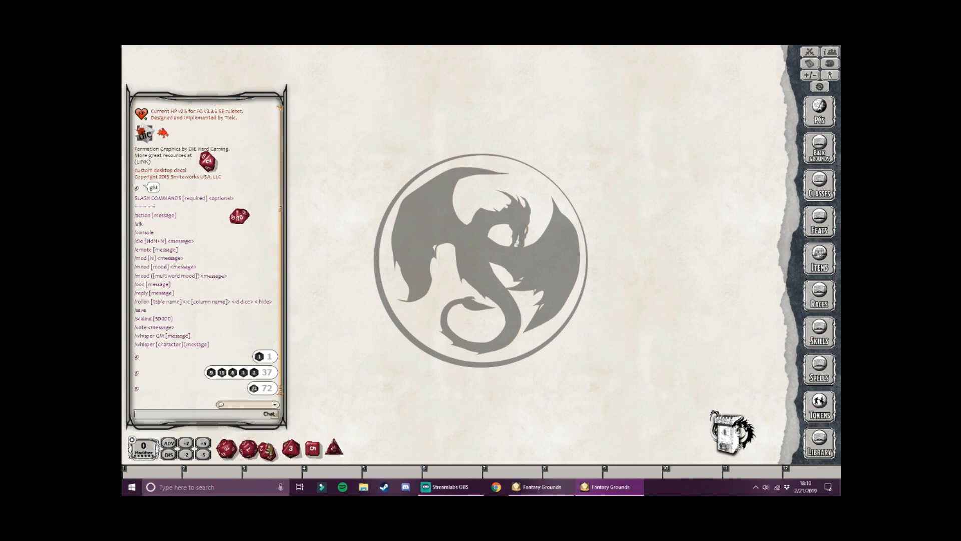
right_click(268, 439)
left_click(241, 443)
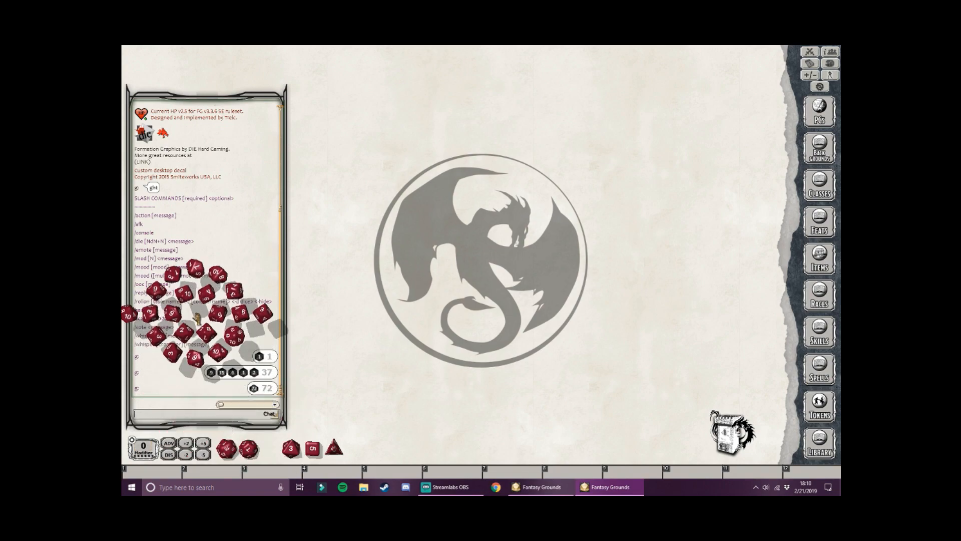
left_click(216, 268)
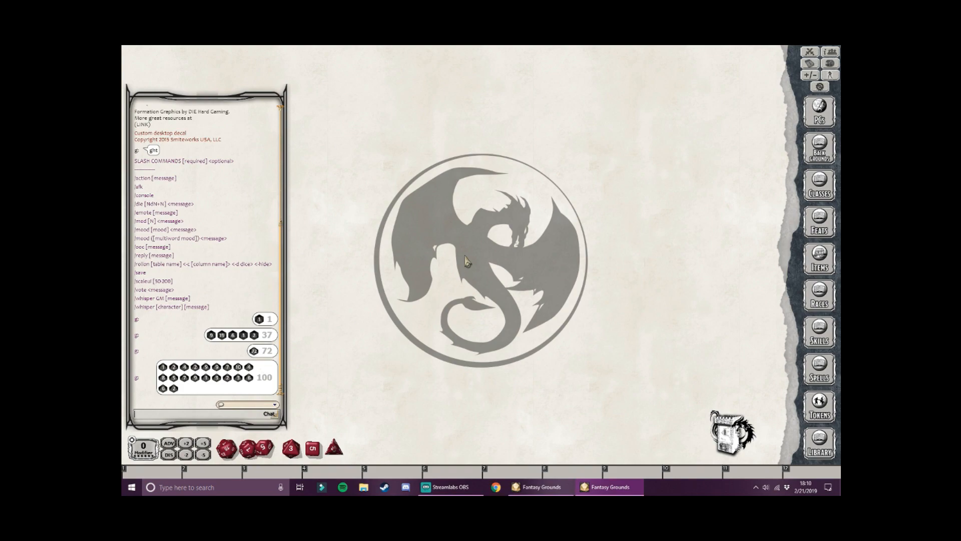
right_click(317, 371)
left_click(281, 373)
Step: Roll one d20 with advantage and another with a -2 modifier in the chat, and tidy up the dice
left_click(169, 444)
left_click_drag(226, 449, 223, 401)
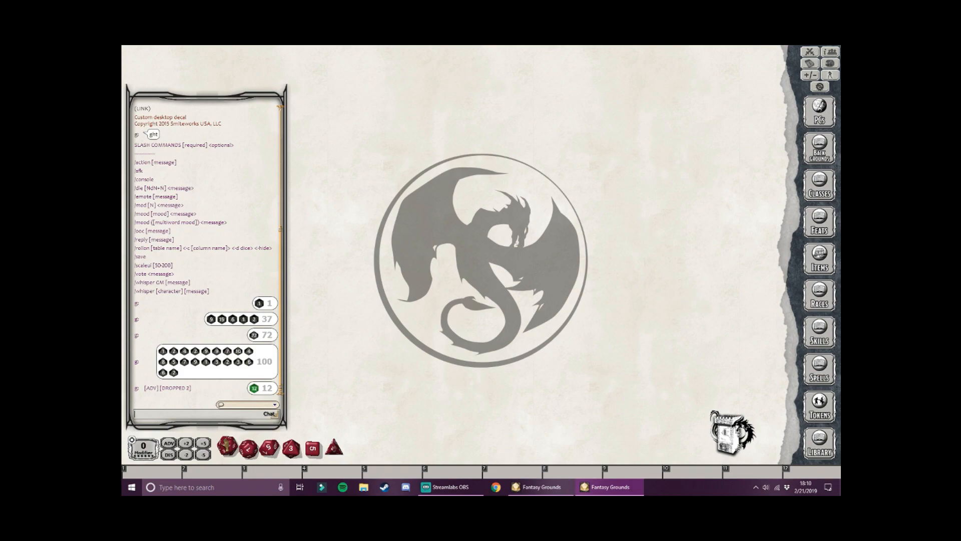
left_click(186, 455)
left_click_drag(234, 456, 209, 336)
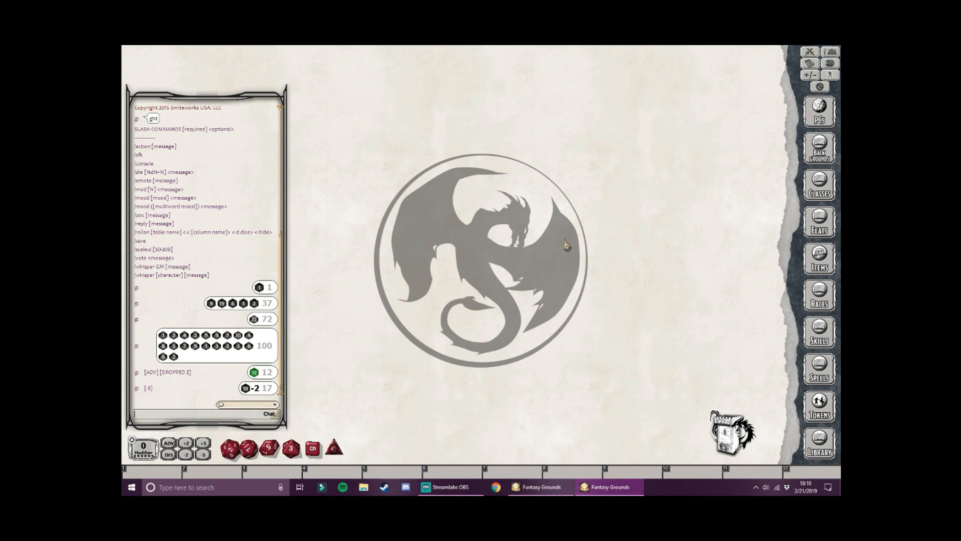
right_click(521, 296)
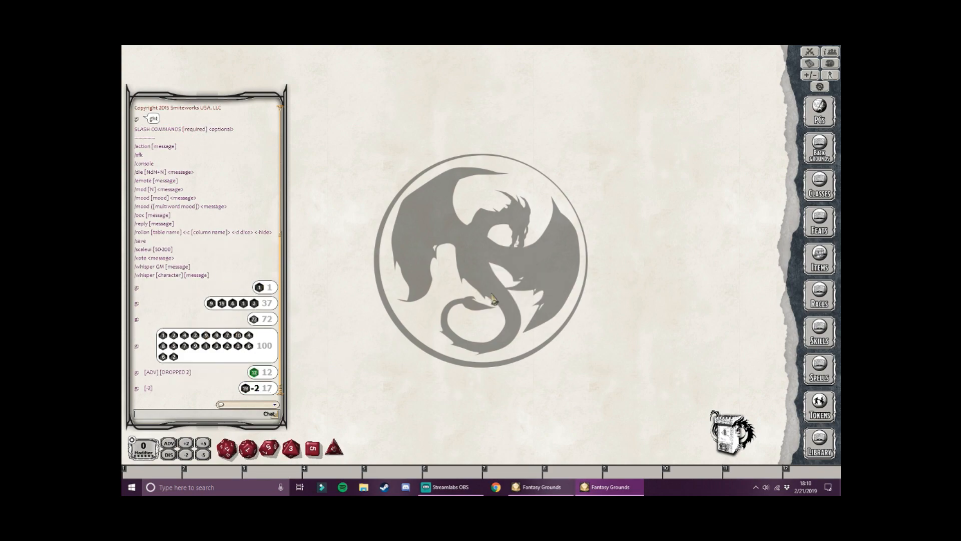
Step: Open the dice colour selector, tint the dice with red, switch the number colour and lighten the dice with white
left_click(829, 64)
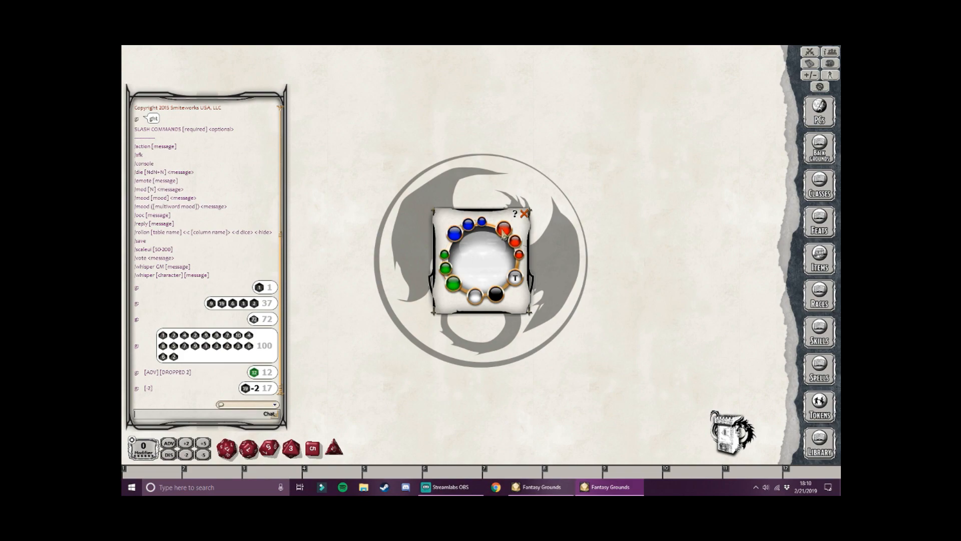
left_click(504, 229)
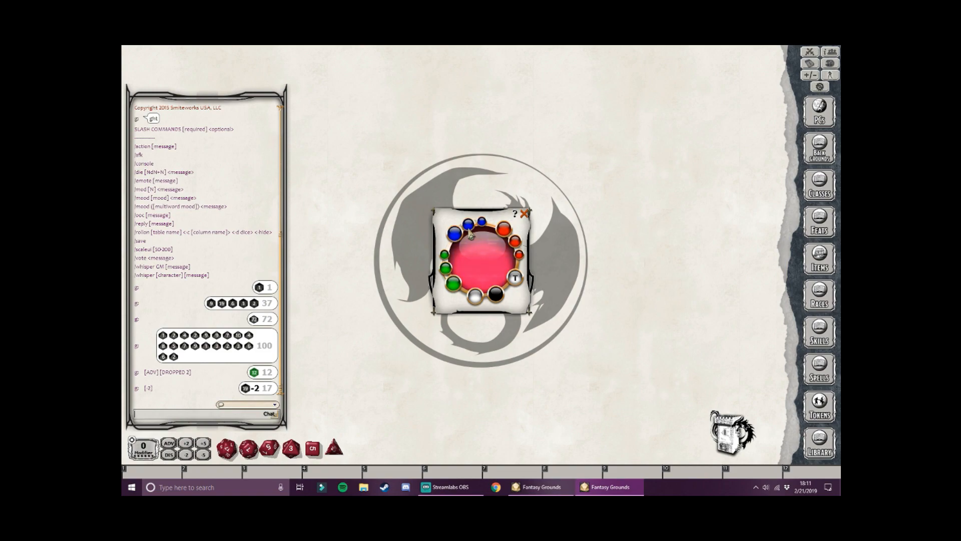
left_click(515, 277)
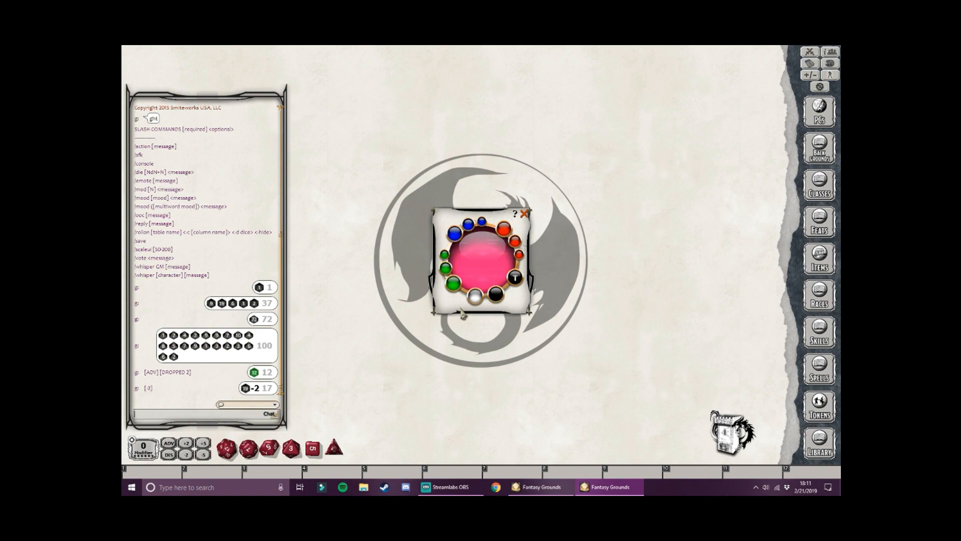
left_click(479, 298)
left_click(479, 298)
left_click(479, 298)
left_click(479, 298)
left_click(479, 298)
left_click(479, 298)
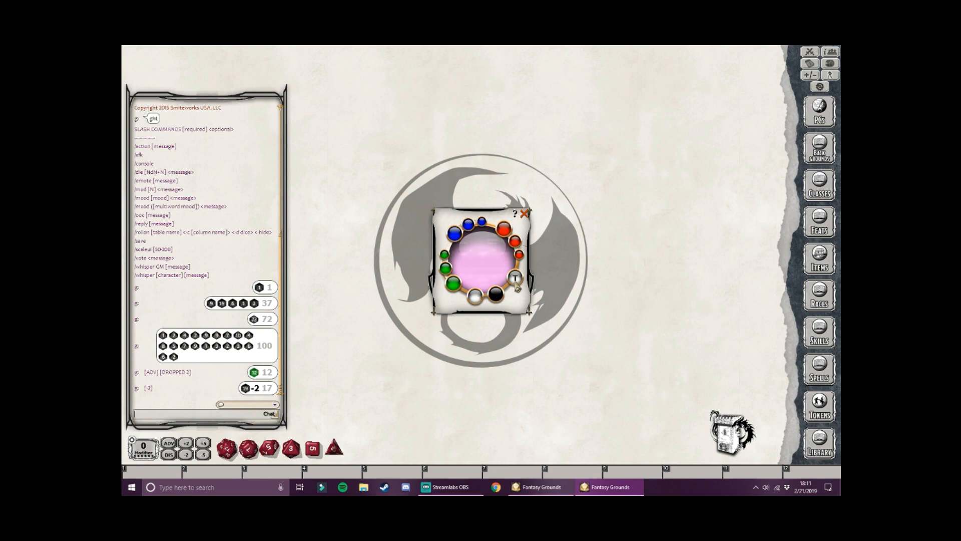
Step: Shift the dice colour to green and close the colour selector
left_click(453, 285)
left_click(453, 285)
left_click(454, 285)
left_click(453, 285)
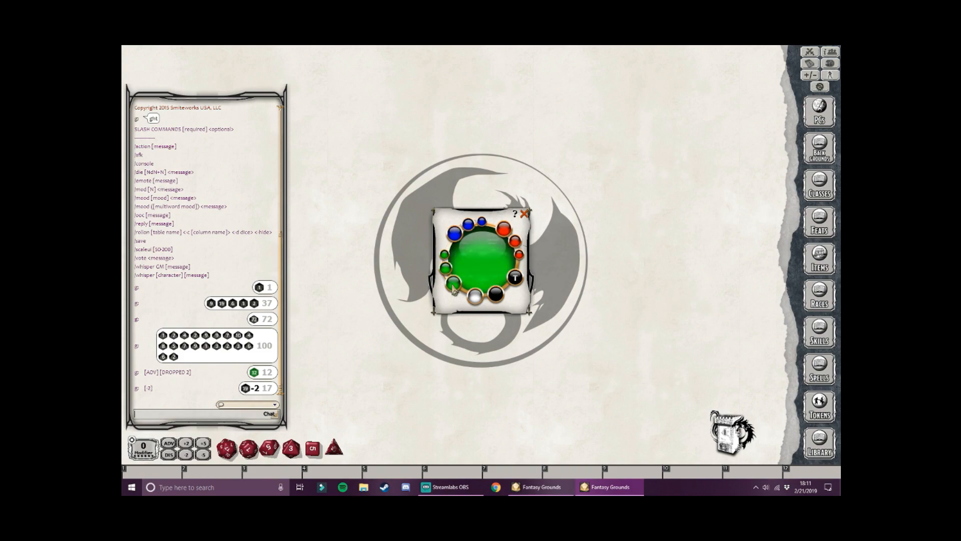
left_click(525, 214)
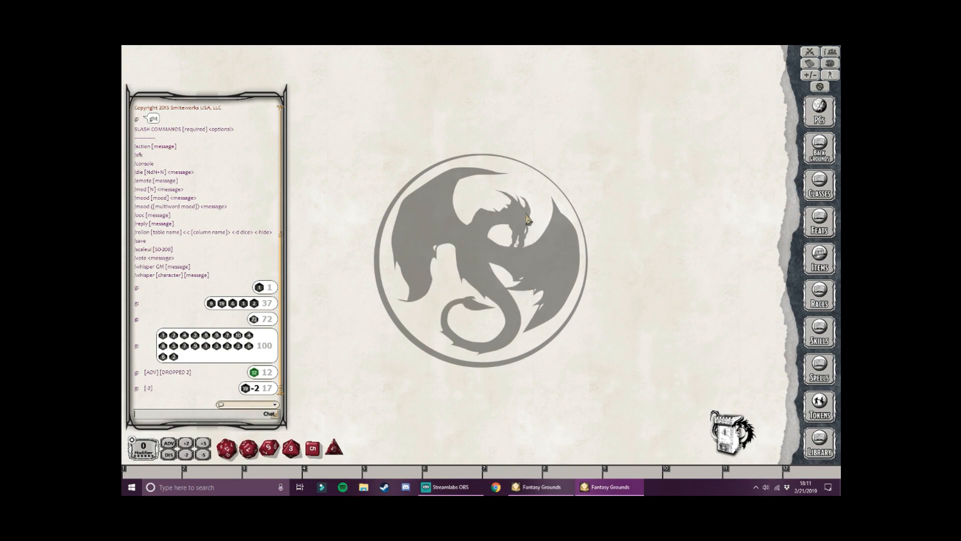
Step: Roll a d12 in the chat and tidy up the dice in their row
left_click_drag(248, 450, 214, 287)
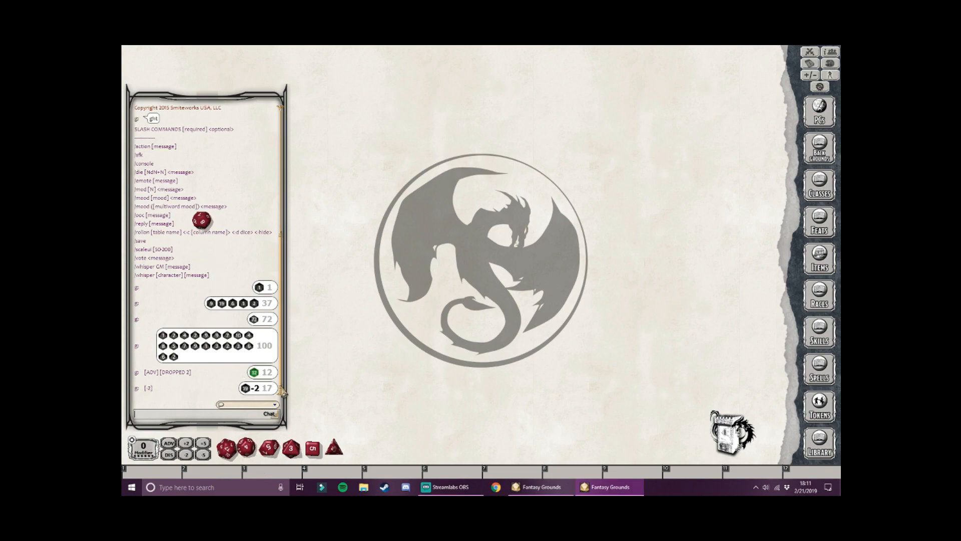
right_click(321, 428)
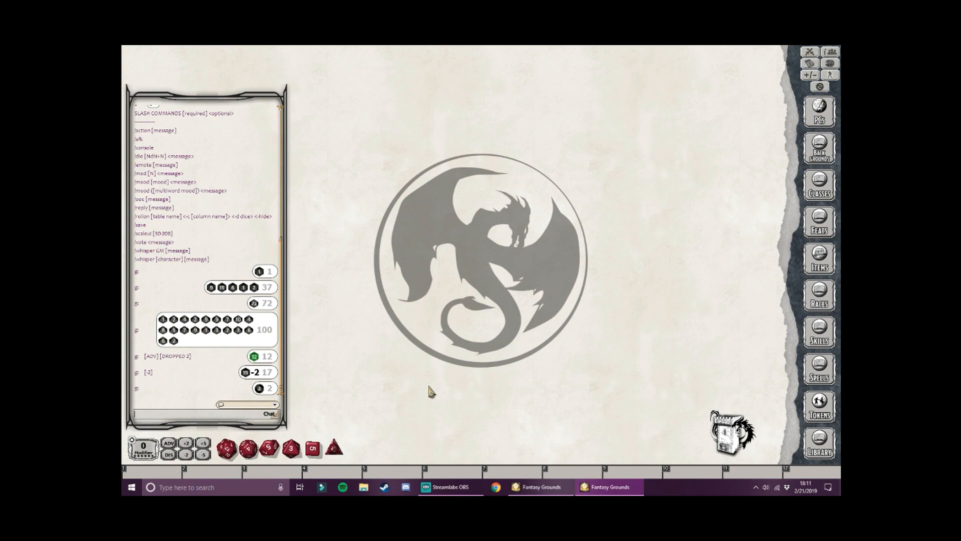
key("alt")
key("shift")
key("ctrl")
key("ctrl+alt")
Step: Open the combat tracker, expand and collapse the effects section of Nidri, and close the tracker
left_click(807, 53)
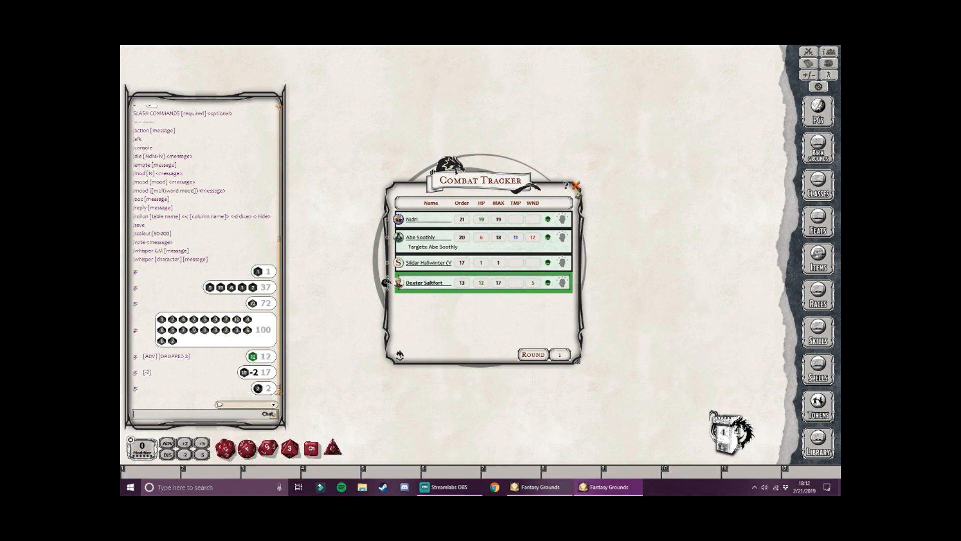
left_click(563, 219)
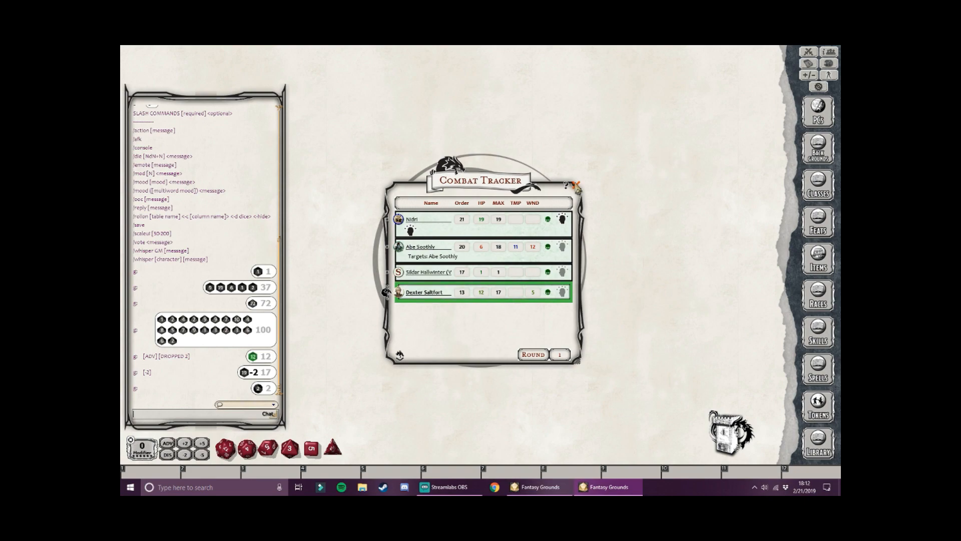
left_click(562, 220)
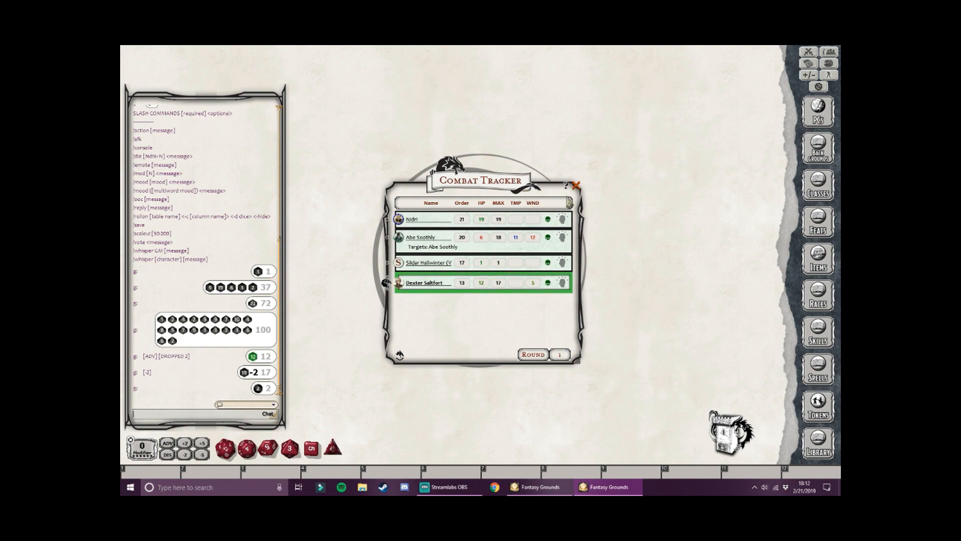
left_click(577, 186)
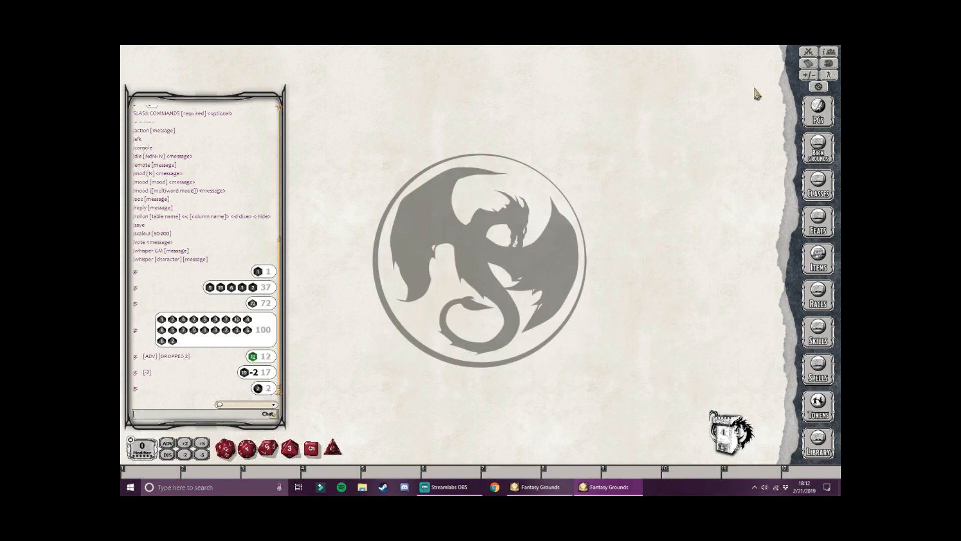
Step: Open the party sheet and examine its parcel coins and parcel items
left_click(828, 53)
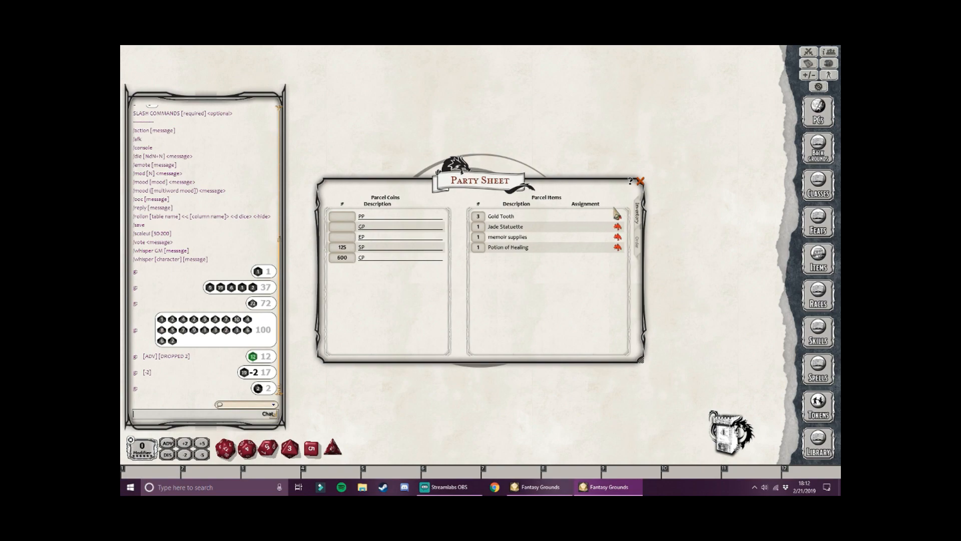
mouse_move(617, 221)
left_mouse_down()
mouse_move(520, 251)
mouse_move(536, 296)
mouse_move(587, 246)
mouse_move(503, 323)
mouse_move(519, 302)
mouse_move(531, 315)
mouse_move(617, 240)
mouse_move(616, 214)
mouse_move(619, 229)
mouse_move(420, 352)
mouse_move(421, 334)
left_mouse_up()
left_click_drag(620, 216, 525, 286)
Step: Display the party order, move the three character tokens around the formation map to the campfire, and close the party sheet
left_click(638, 244)
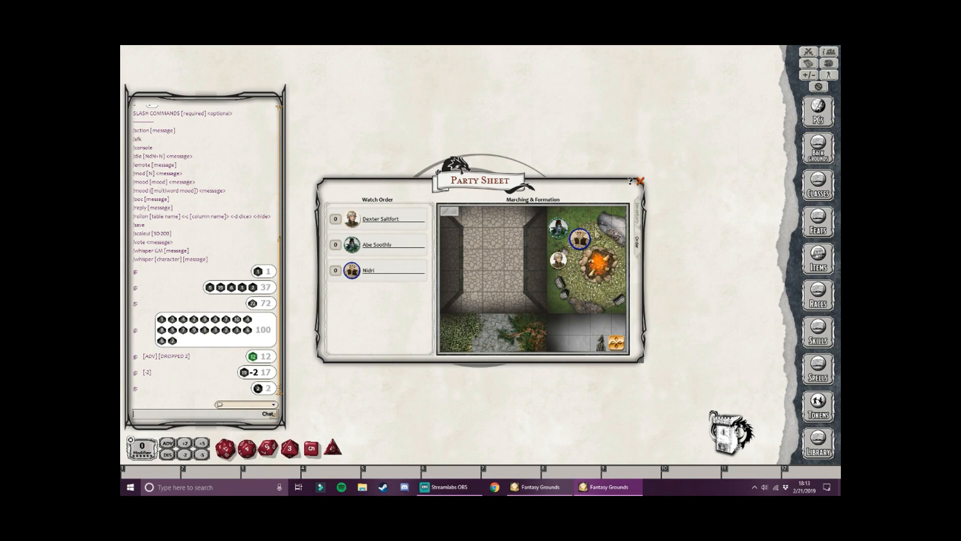
left_click_drag(626, 315, 598, 297)
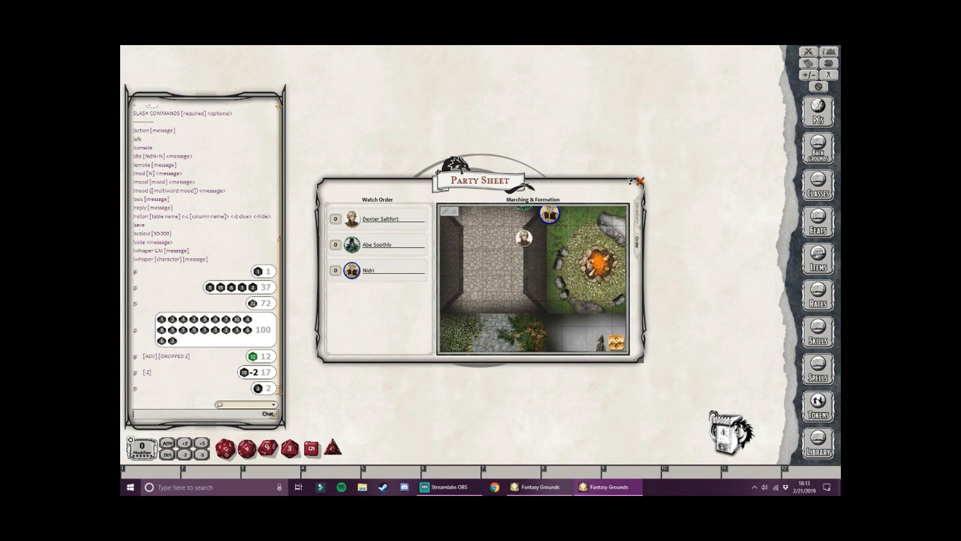
left_click_drag(587, 244, 628, 274)
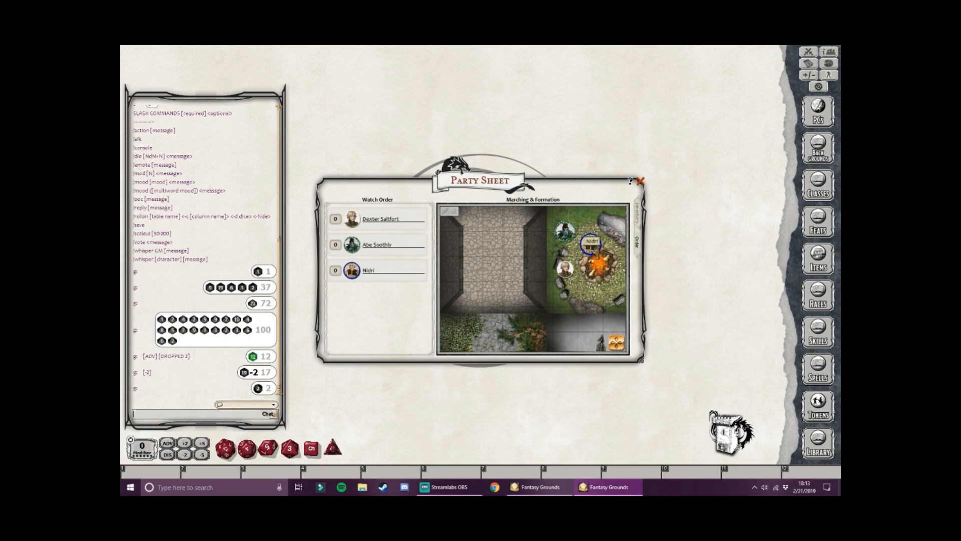
scroll(595, 248, "down", 2)
scroll(602, 314, "down", 2)
scroll(602, 314, "up", 2)
scroll(603, 317, "down", 2)
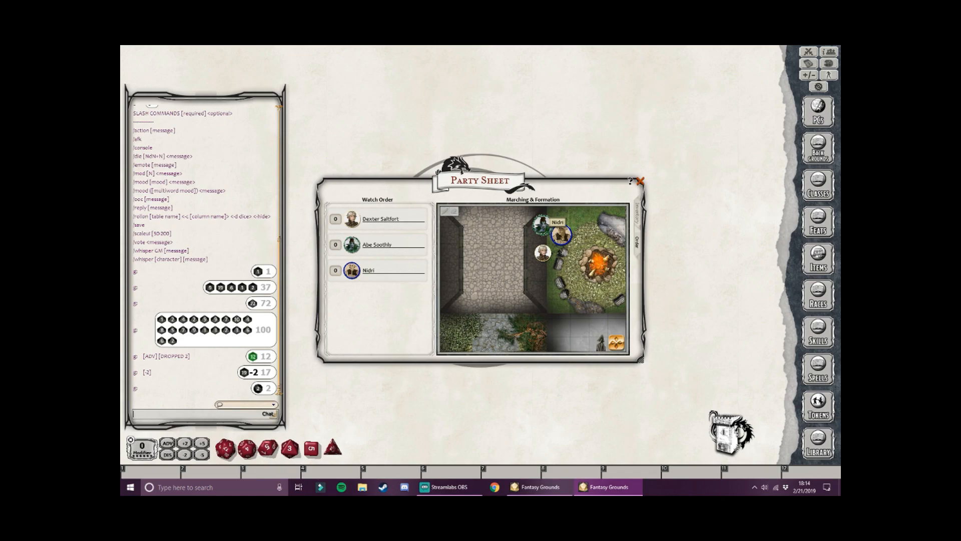
scroll(598, 285, "up", 3)
left_click_drag(595, 287, 650, 324)
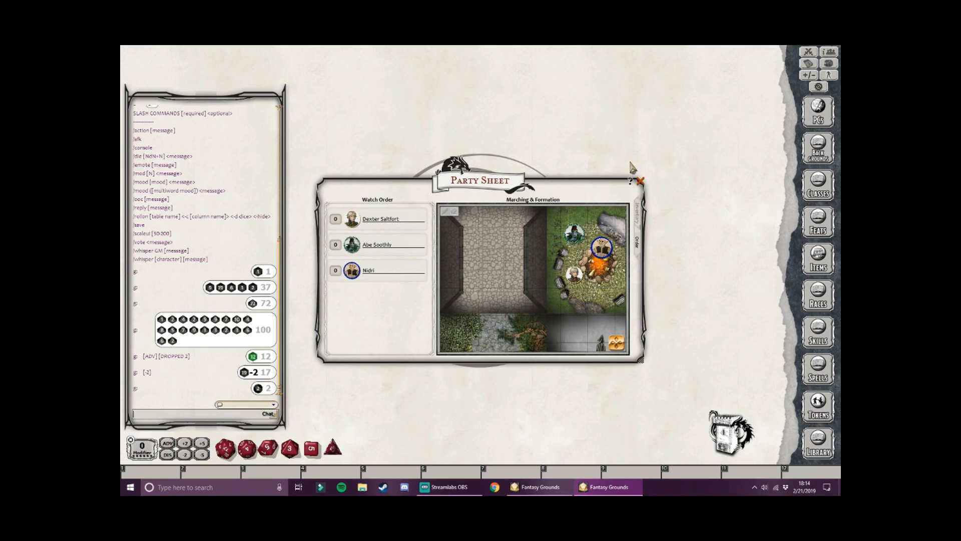
left_click(642, 221)
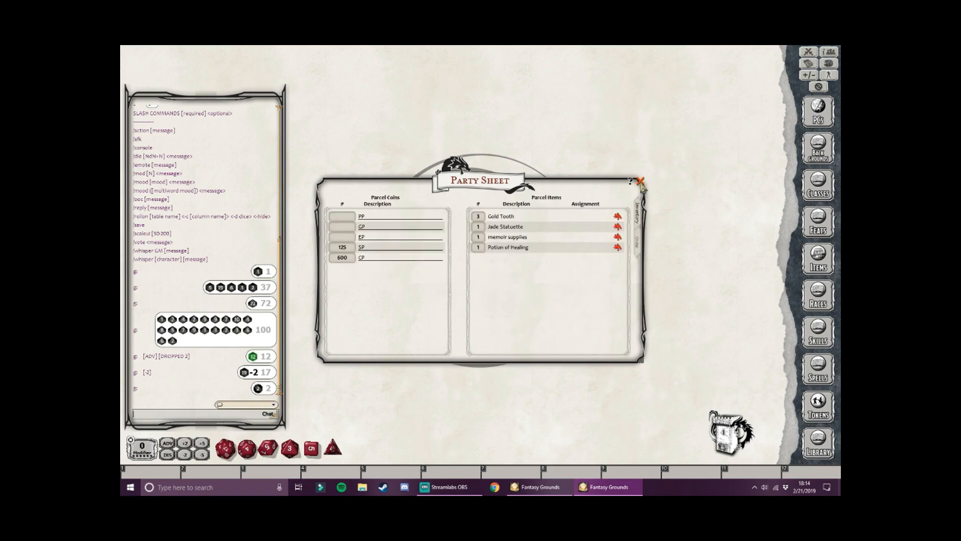
left_click(641, 183)
Step: View the campaign calendar and close it
left_click(809, 53)
left_click(809, 52)
left_click(808, 63)
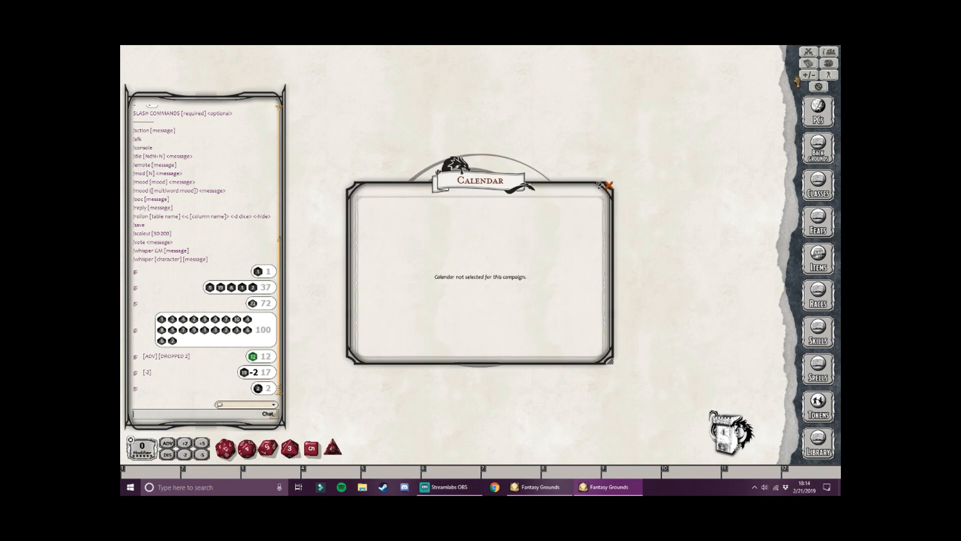
left_click(609, 186)
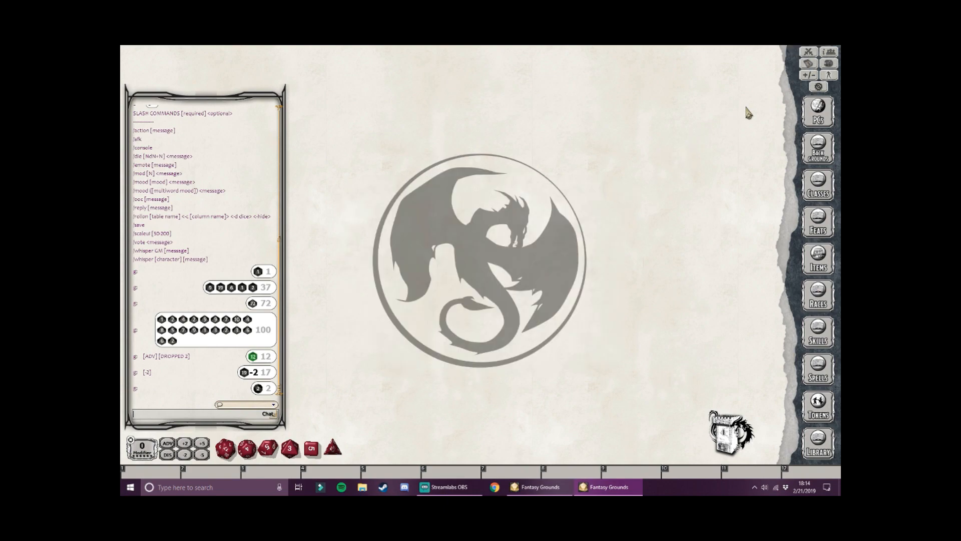
Step: Examine the attack and damage modifiers and the list of condition effects, closing each window
left_click(809, 76)
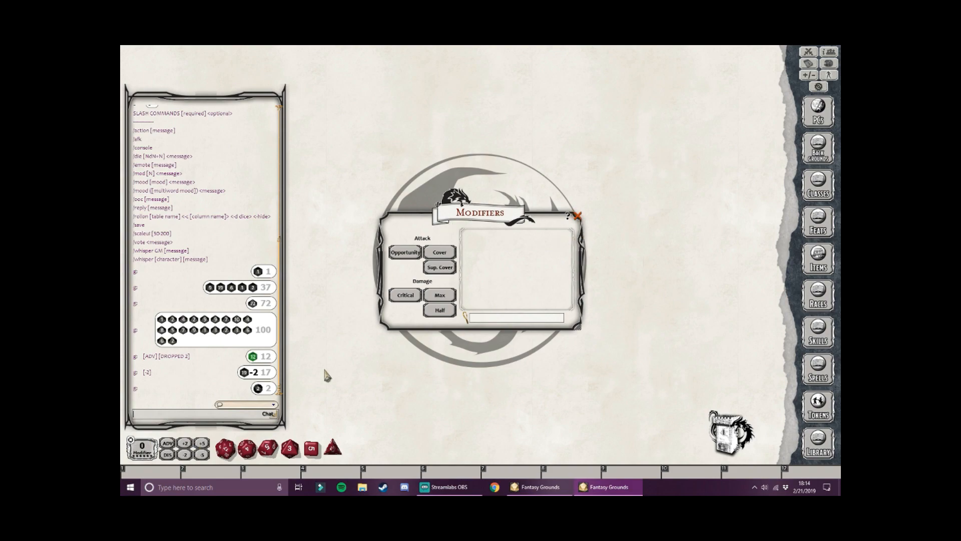
left_click(577, 215)
left_click(828, 75)
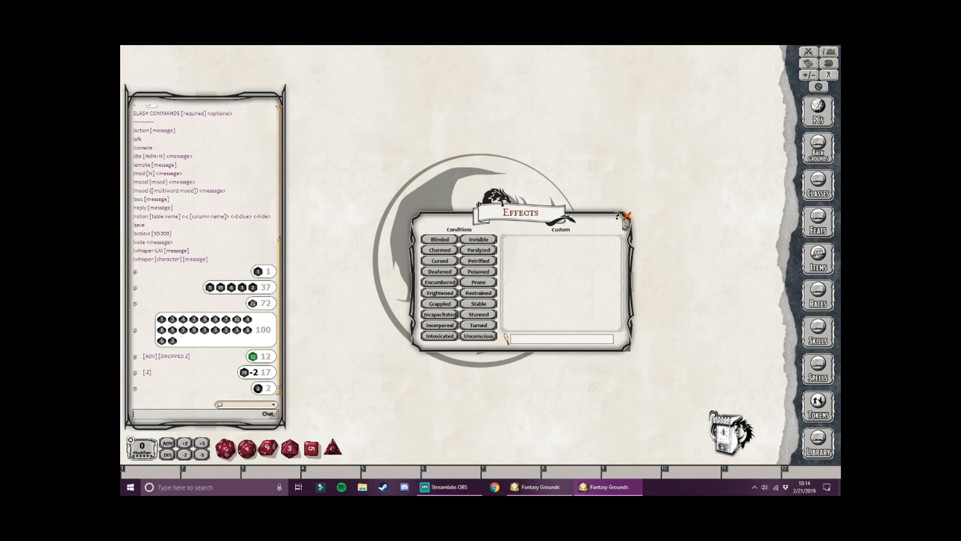
left_click(626, 216)
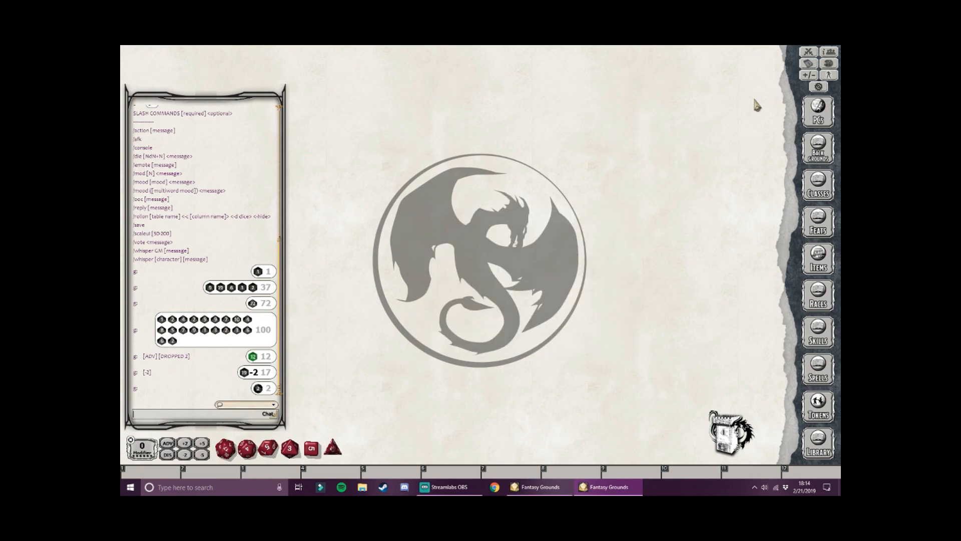
Step: Look through the client and game options, including the combat settings, and close them
left_click(818, 86)
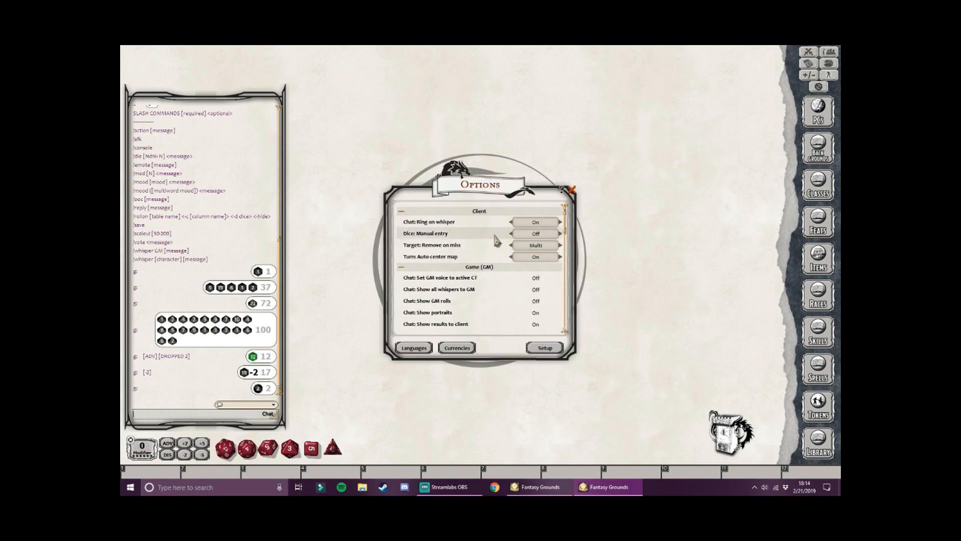
scroll(496, 241, "down", 3)
scroll(495, 241, "down", 6)
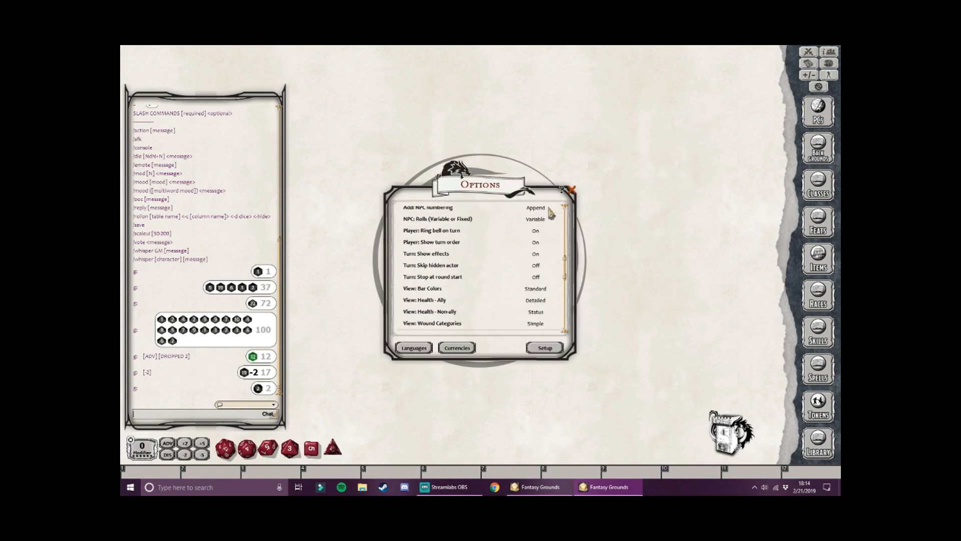
left_click(573, 190)
Step: View the available characters in the character selection, reopen the list once more, and close it
left_click(829, 107)
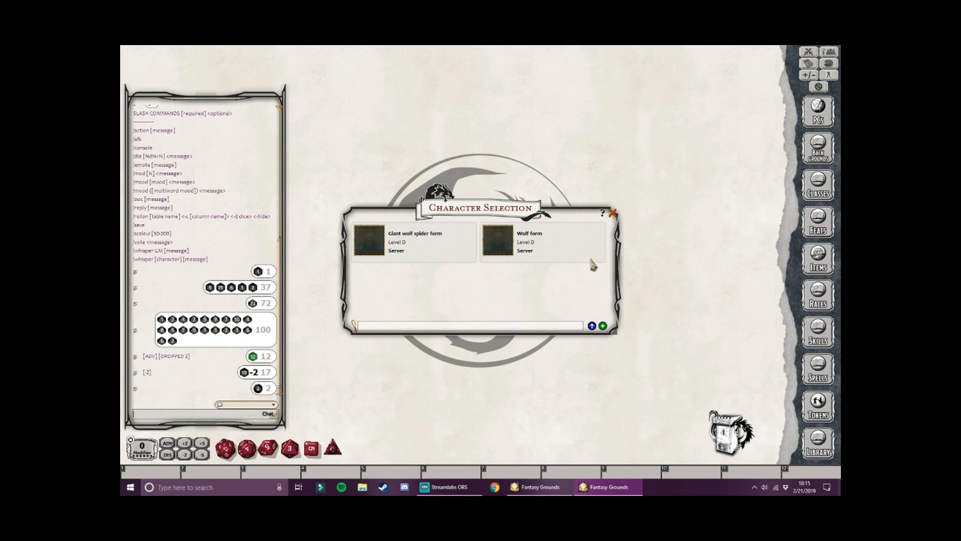
left_click(613, 212)
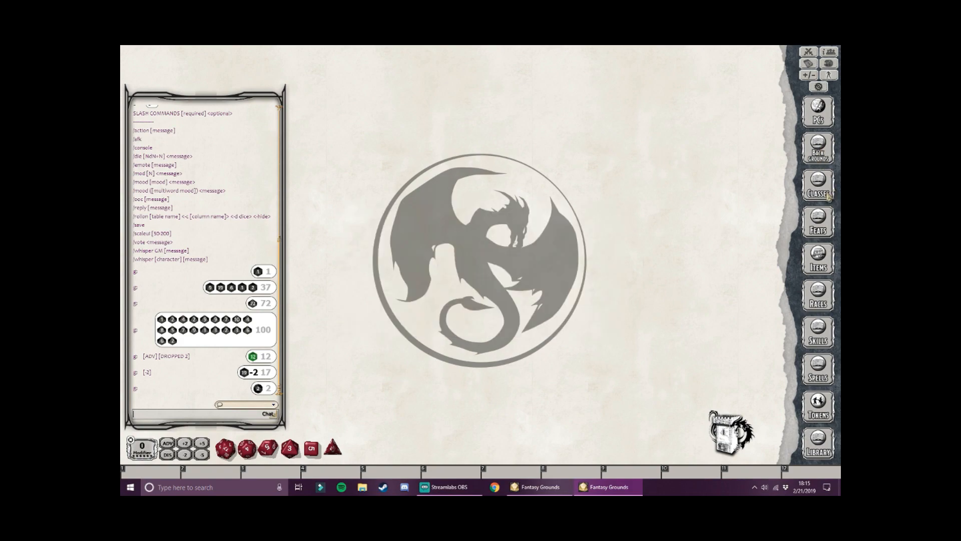
left_click(823, 122)
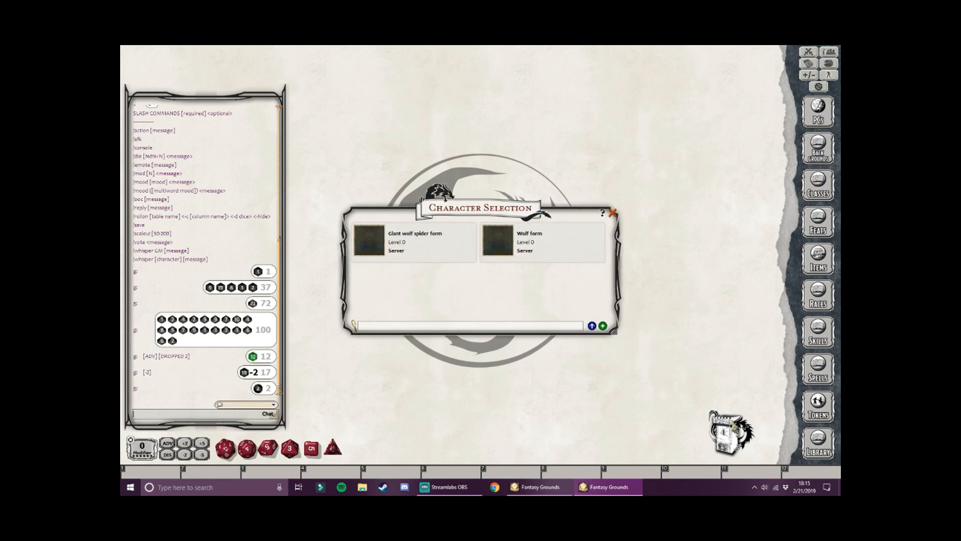
left_click(613, 213)
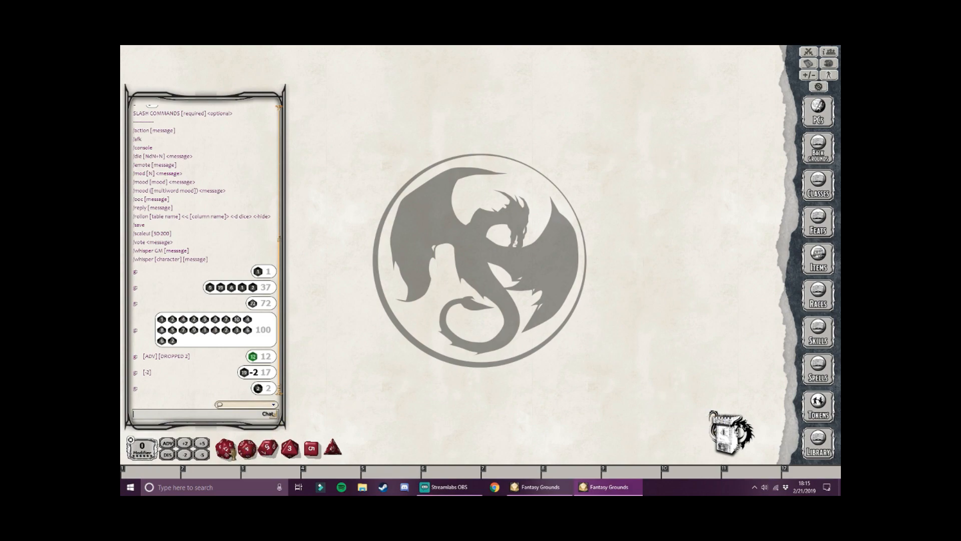
Step: Roll a hidden d20 in the dice tower and arrange the dice back in their row
left_click_drag(226, 448, 730, 430)
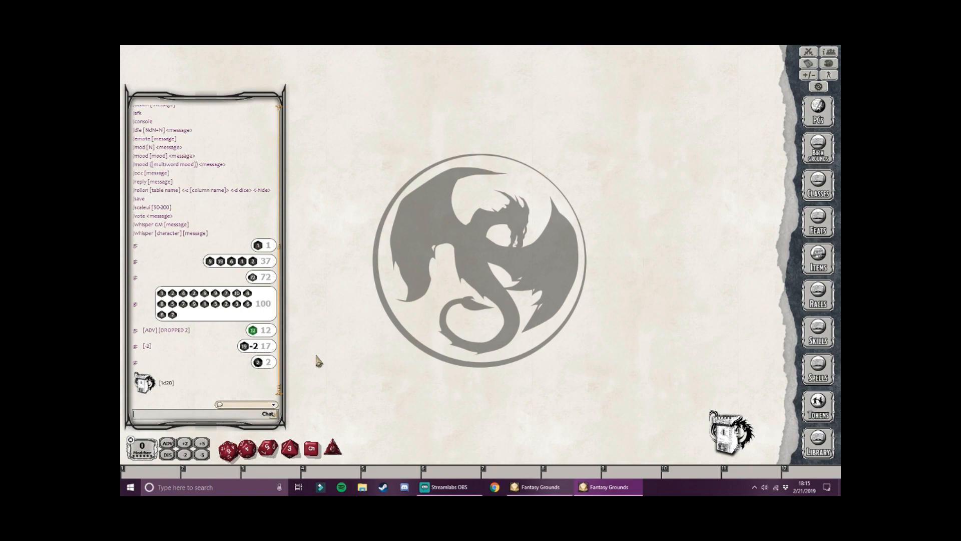
right_click(422, 375)
left_click(388, 377)
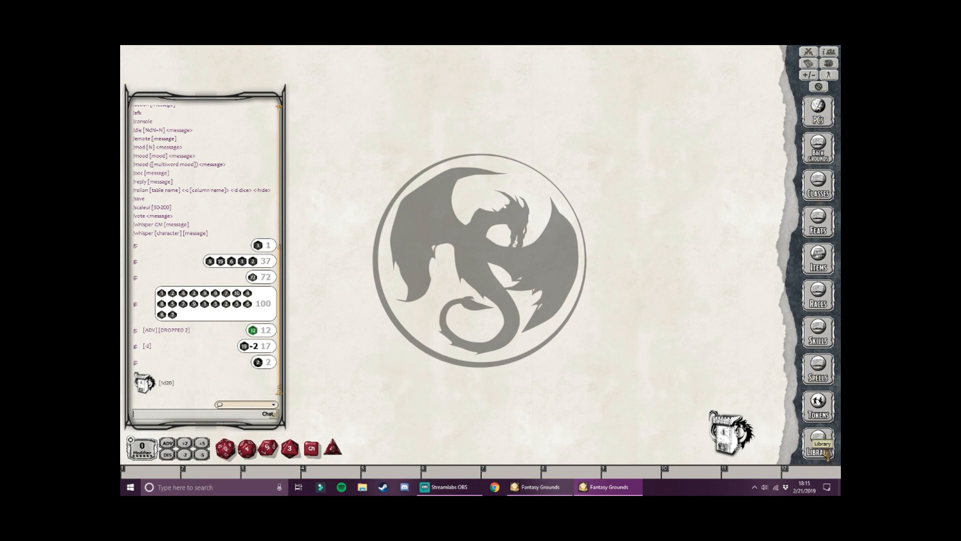
Step: Open the character selection, make its window taller and move it up beside the chat
left_click(826, 120)
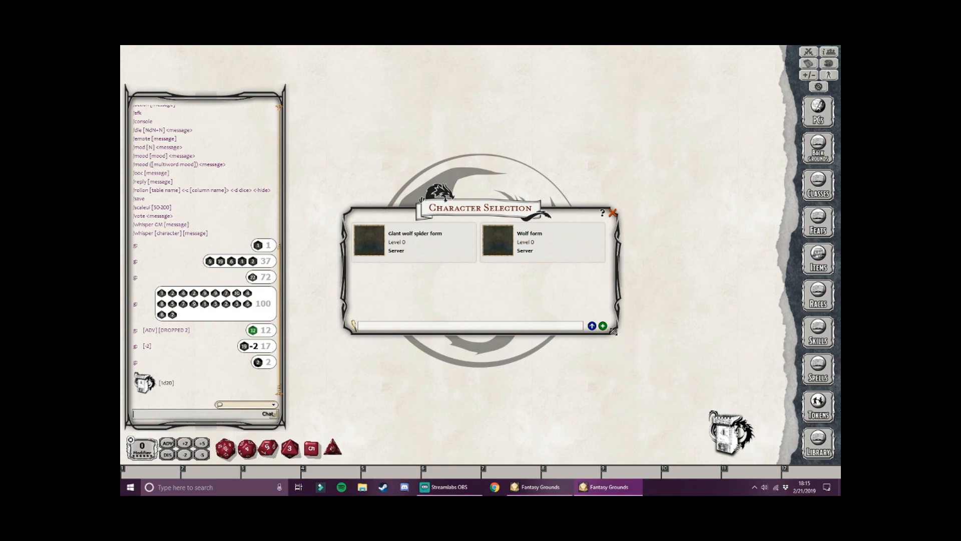
mouse_move(614, 331)
left_mouse_down()
mouse_move(703, 403)
mouse_move(613, 436)
mouse_move(615, 334)
mouse_move(705, 335)
mouse_move(615, 334)
left_mouse_up()
left_click_drag(368, 299, 472, 345)
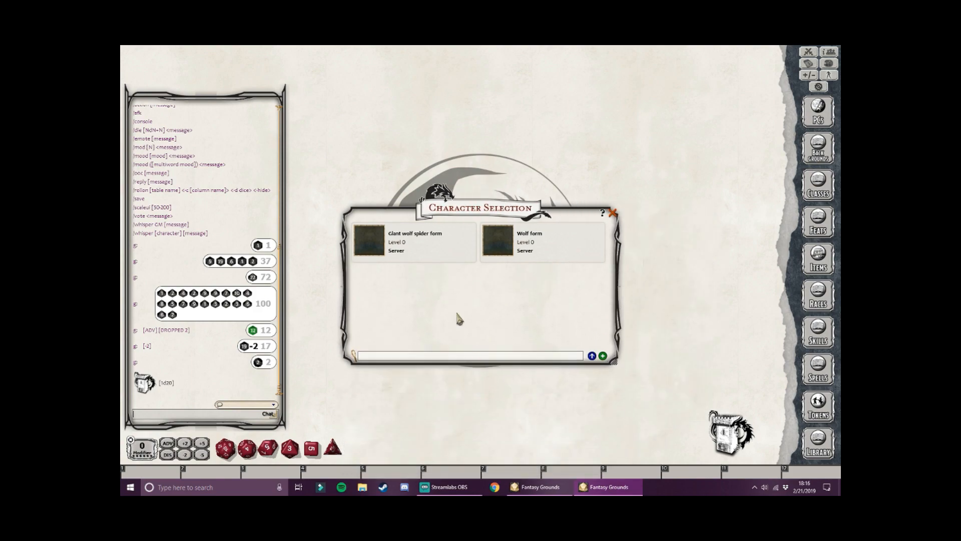
left_click_drag(457, 223, 403, 125)
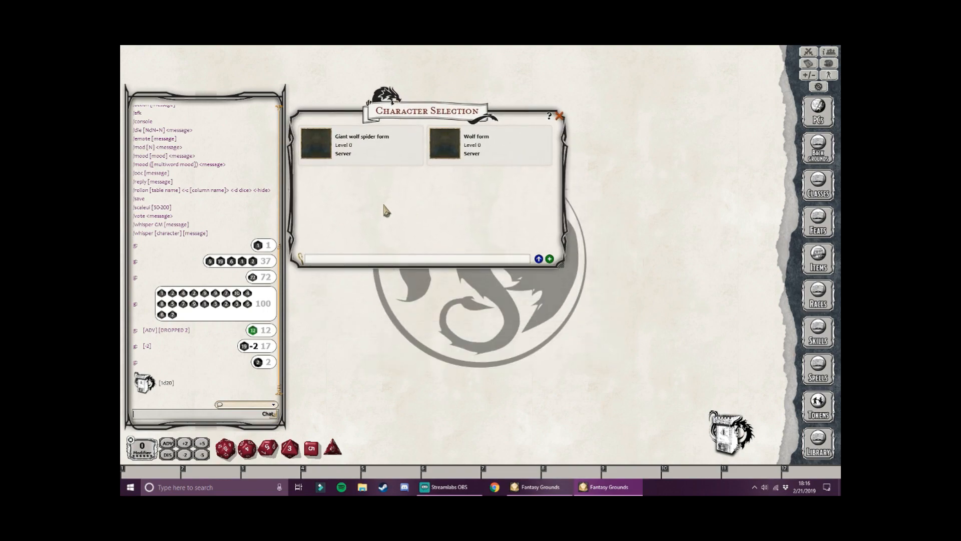
Step: Move the character selection toward the desktop's centre, add a new character and open its sheet
left_click_drag(386, 211, 377, 188)
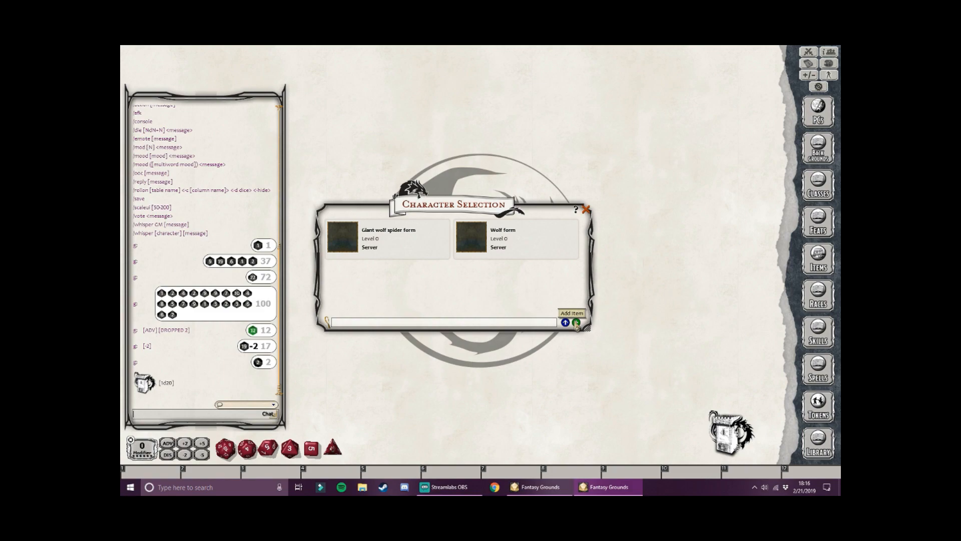
left_click(577, 323)
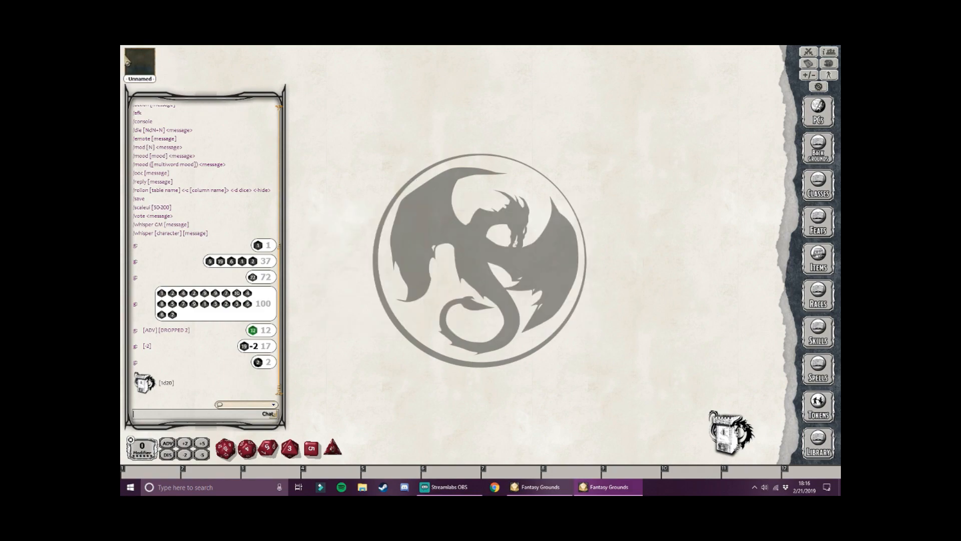
double_click(148, 64)
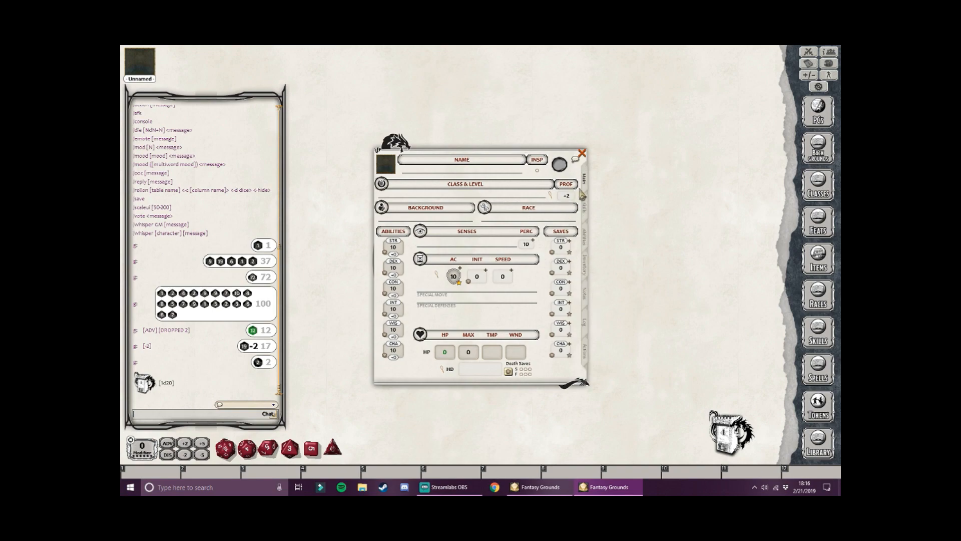
Step: Look through the character portrait choices and the contents of the token bag, closing both windows
left_click(537, 170)
left_click(388, 165)
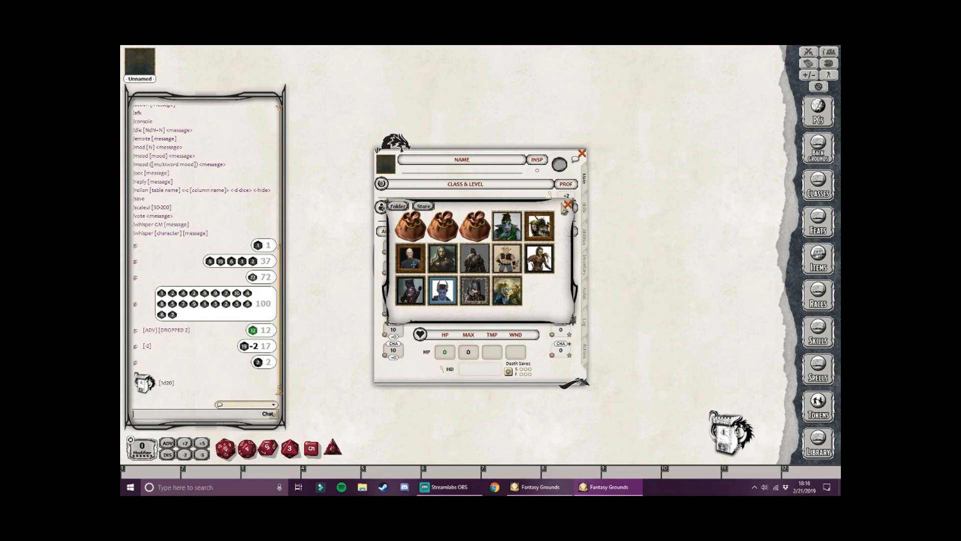
left_click(565, 206)
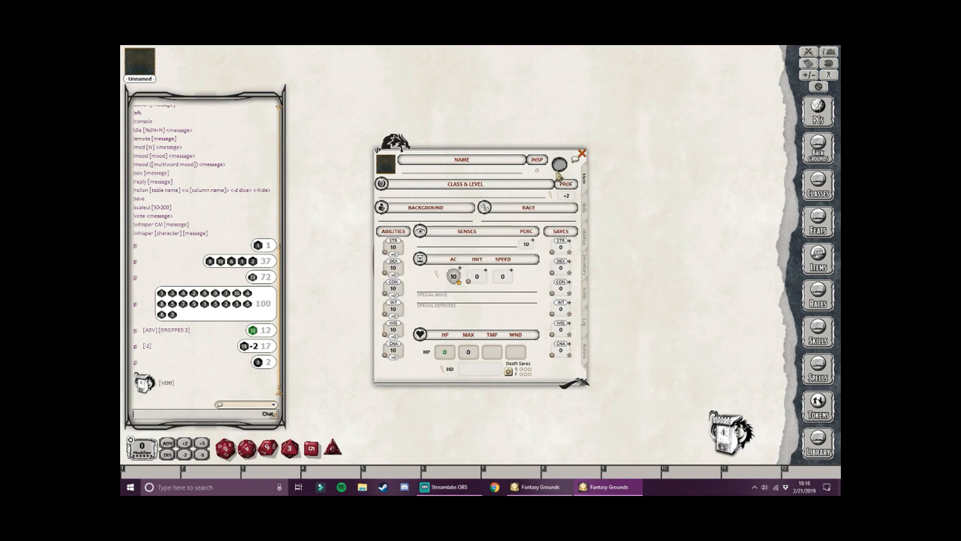
left_click(818, 405)
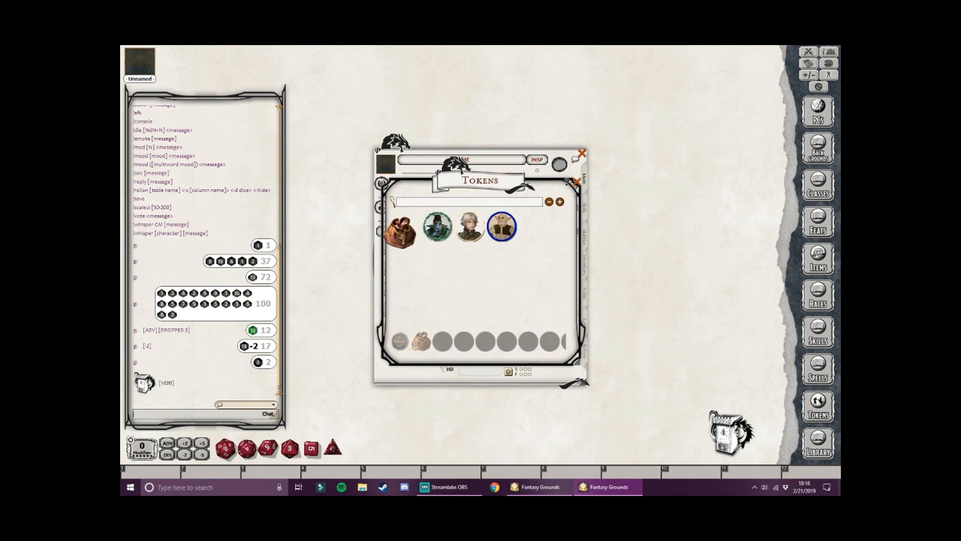
left_click(401, 231)
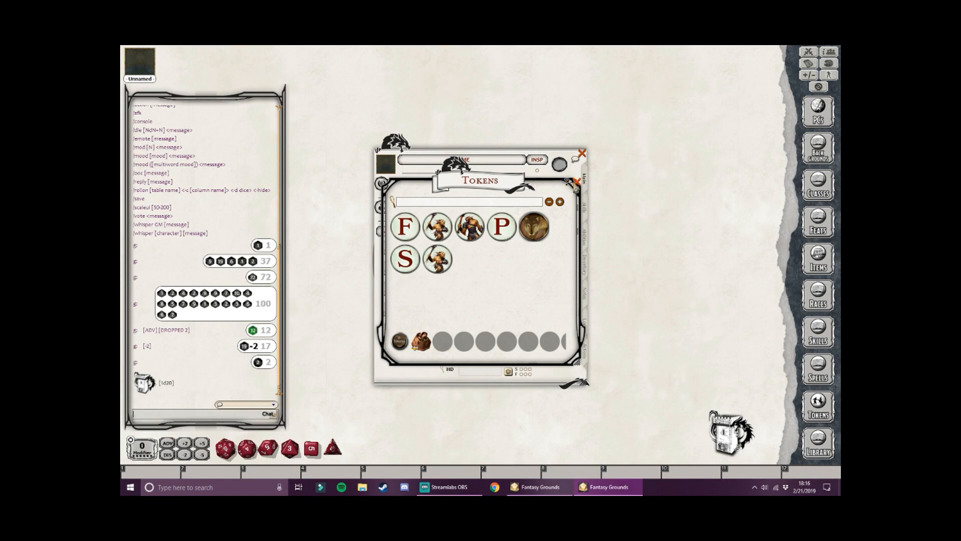
left_click(575, 181)
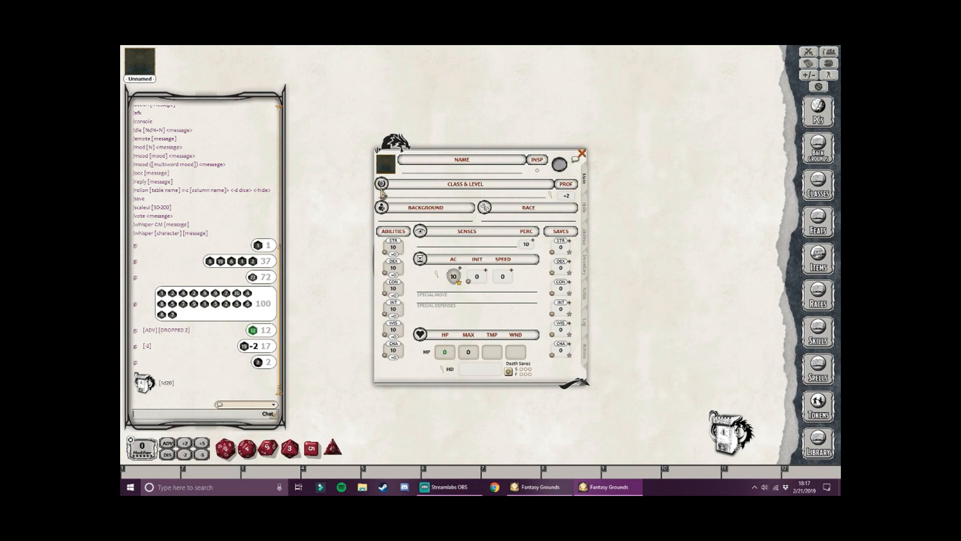
Step: View the character's class and level details, check them a second time, and close them
left_click(424, 196)
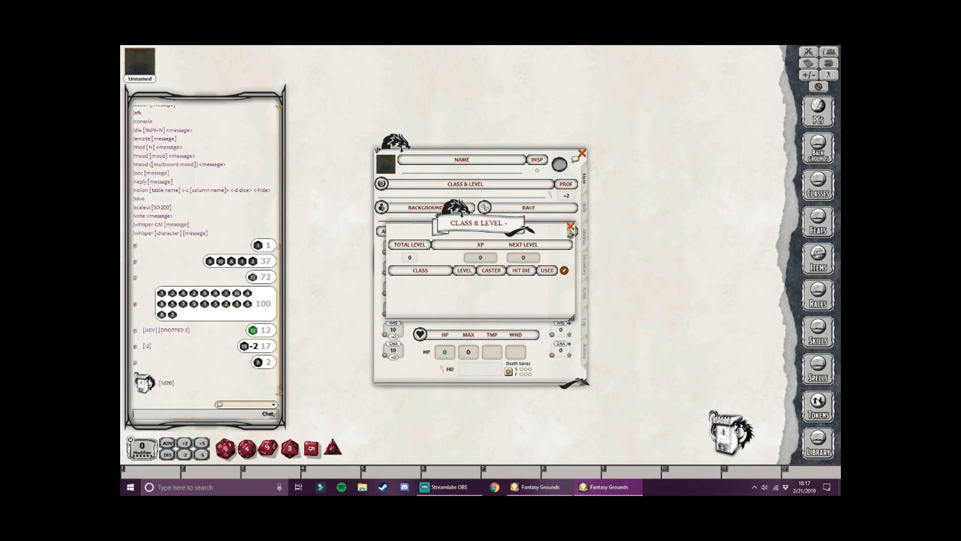
left_click(570, 227)
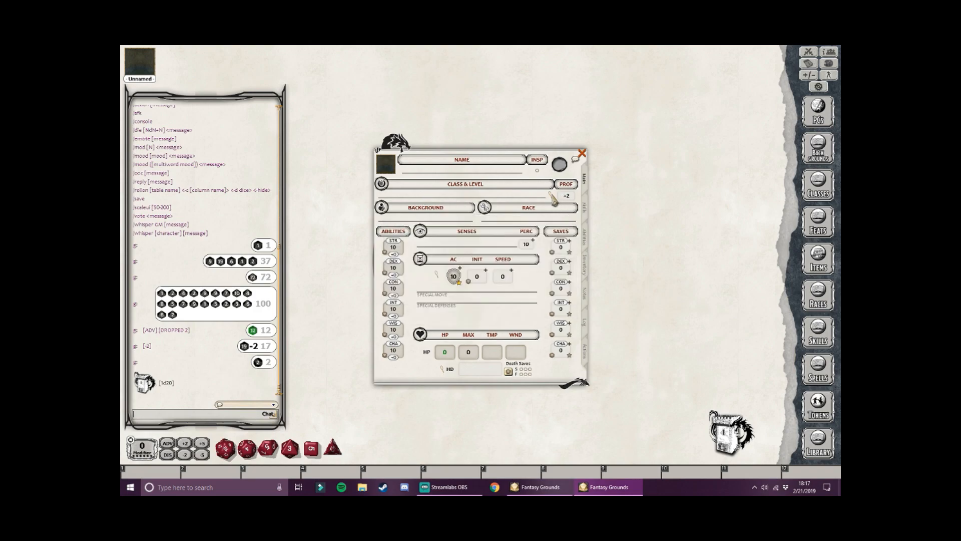
left_click(552, 196)
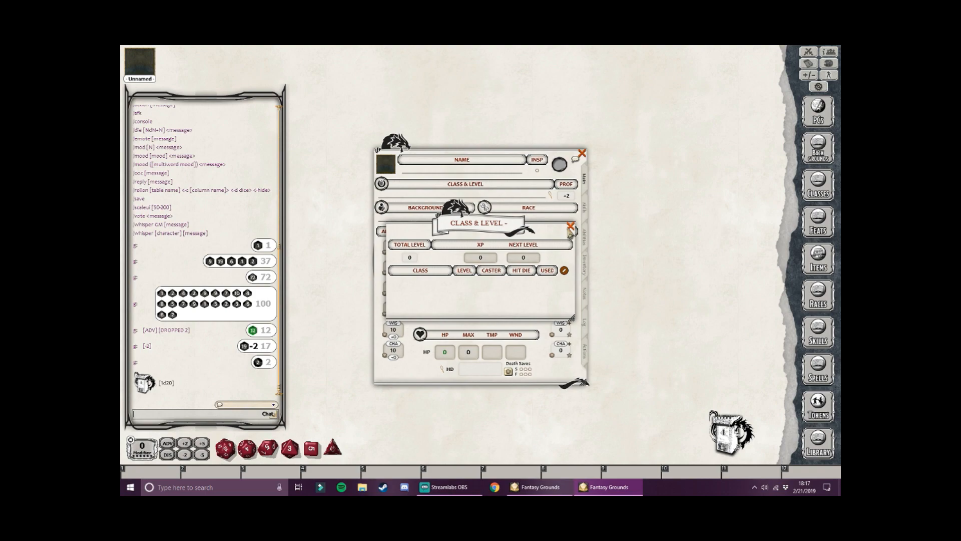
left_click(570, 226)
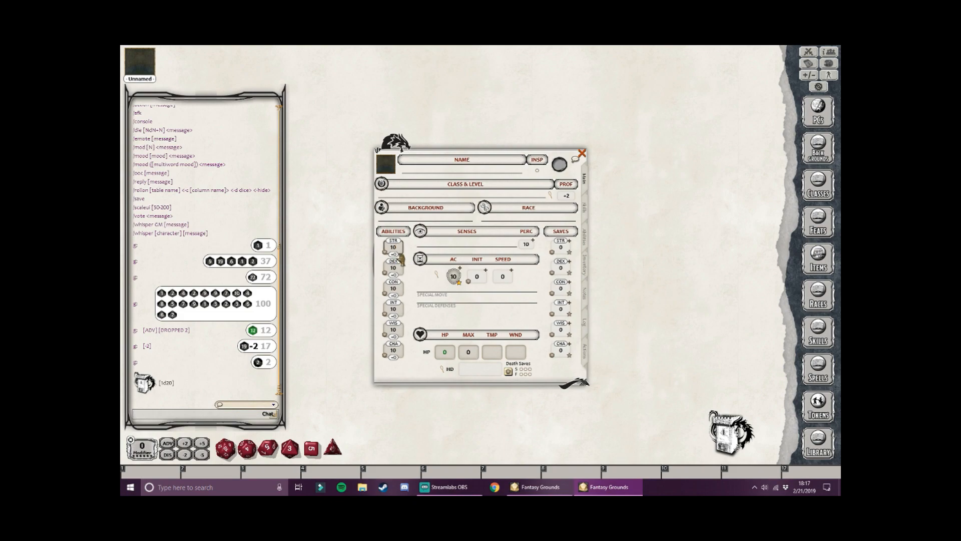
Step: Roll two Strength checks from the character sheet's Strength ability
scroll(400, 255, "down", 4)
double_click(393, 248)
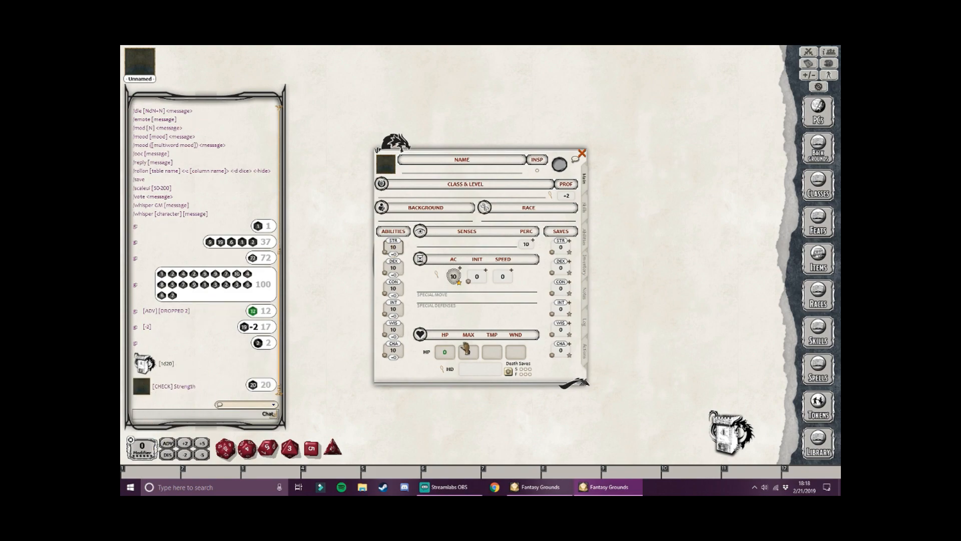
double_click(395, 248)
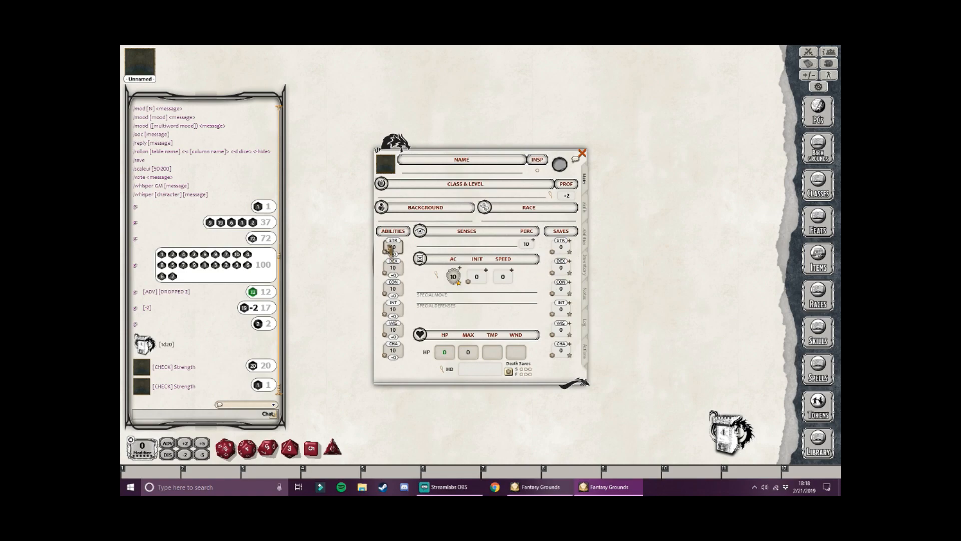
Step: Assign the Strength check to hotkey slot 4 and the initiative roll to slot 5, and roll initiative from its slot
left_click_drag(392, 248, 330, 474)
left_click_drag(479, 282, 391, 476)
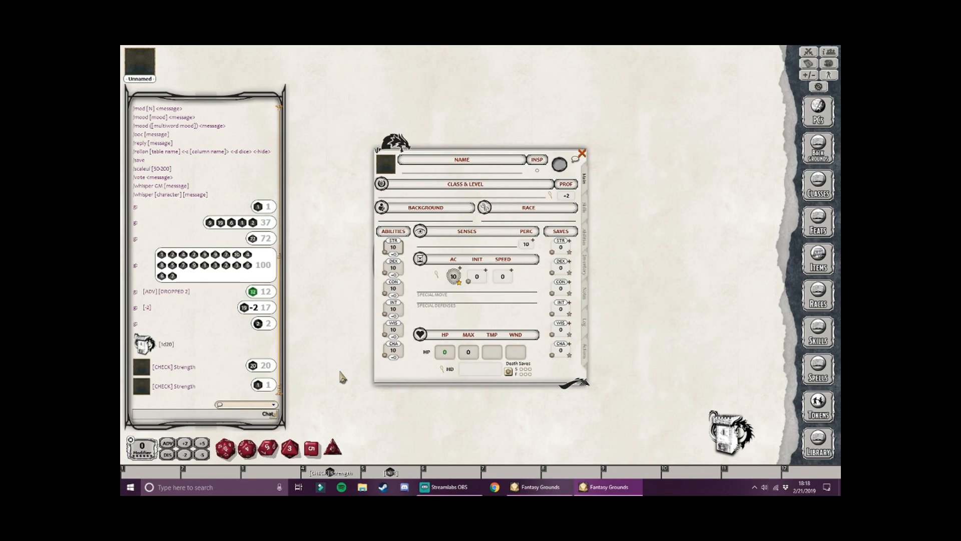
key("F5")
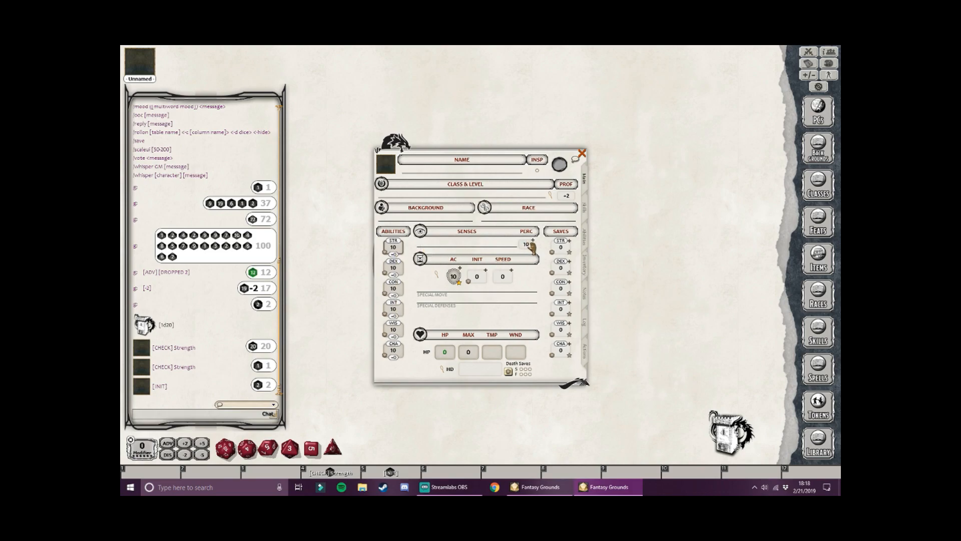
Step: View the combat calculations for initiative, speed and armor, and close them
left_click(439, 276)
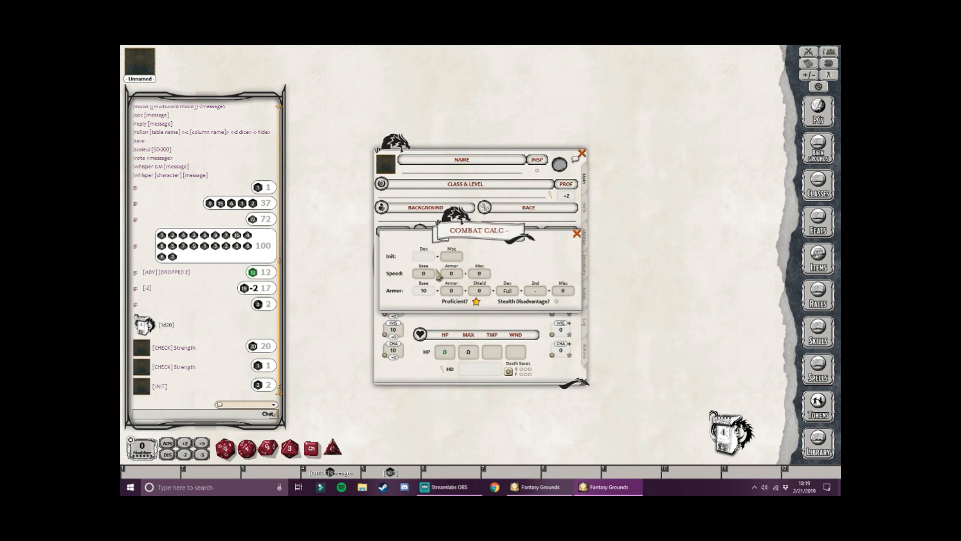
left_click(577, 234)
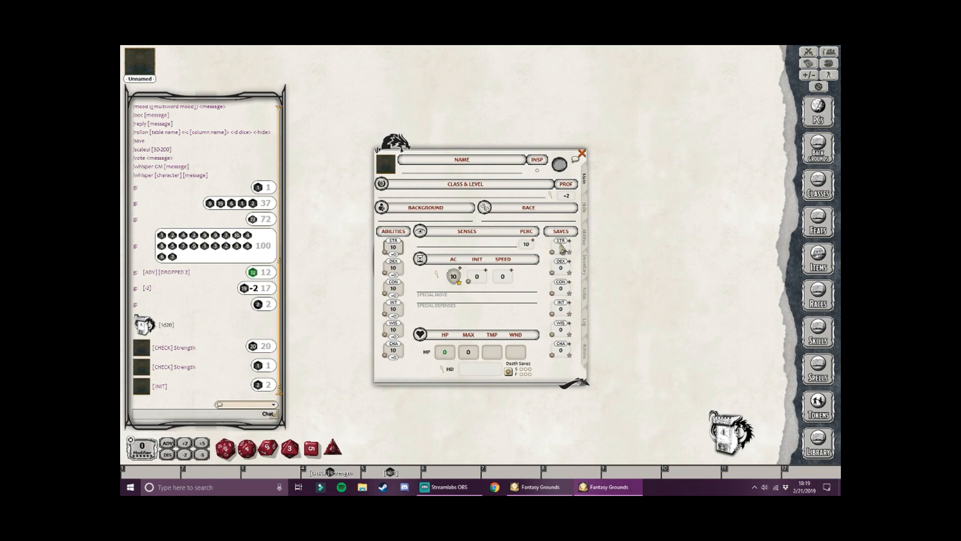
Step: Roll a Wisdom saving throw, assign it to hotkey slot 6, and roll a death save
double_click(563, 332)
left_click_drag(565, 334, 463, 471)
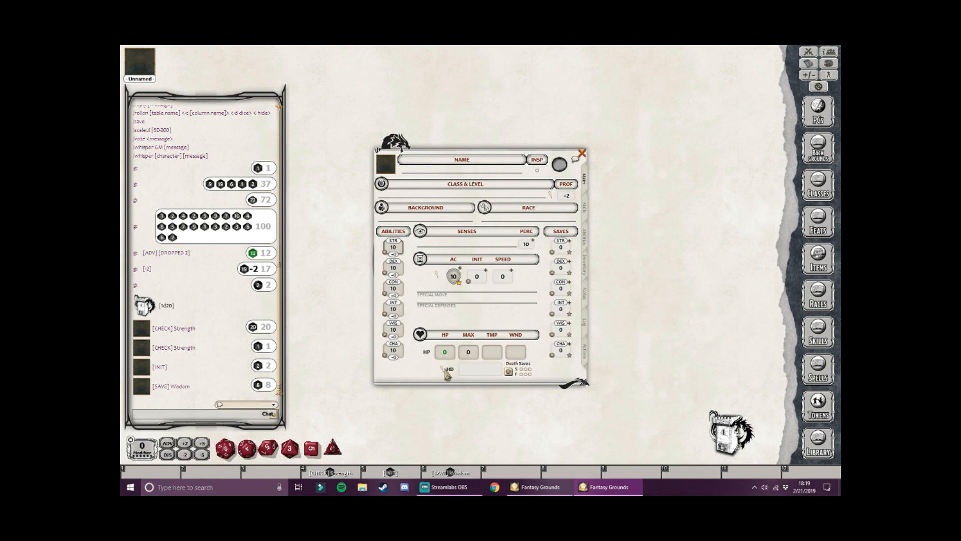
left_click(509, 372)
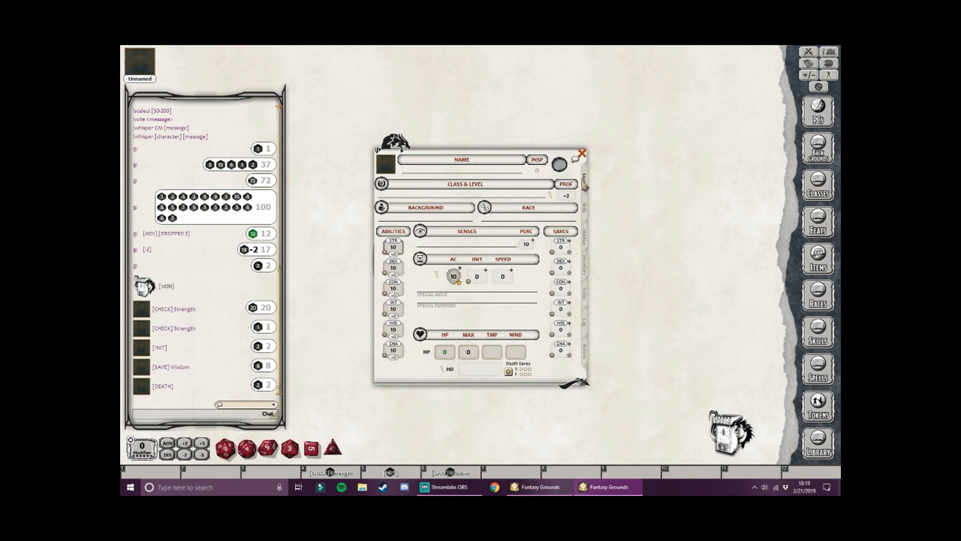
Step: Show the character's skills list and assign the Perception check to hotkey slot 7
left_click(586, 216)
scroll(474, 282, "down", 1)
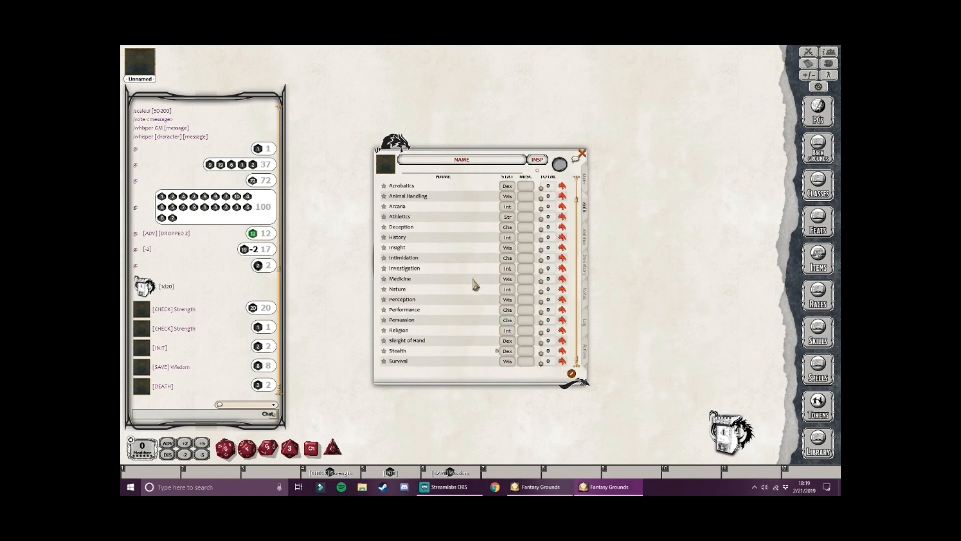
scroll(474, 285, "up", 1)
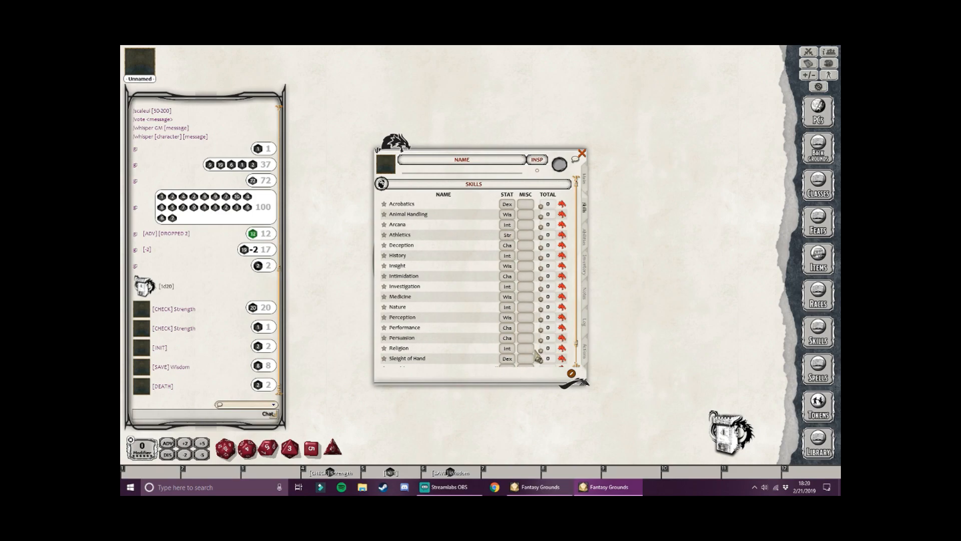
scroll(523, 351, "down", 1)
scroll(533, 313, "up", 1)
left_click_drag(549, 320, 498, 470)
Step: Cycle the Acrobatics proficiency through its levels, including half proficiency bonus, and back to none
left_click(384, 205)
left_click(384, 205)
left_click(385, 205)
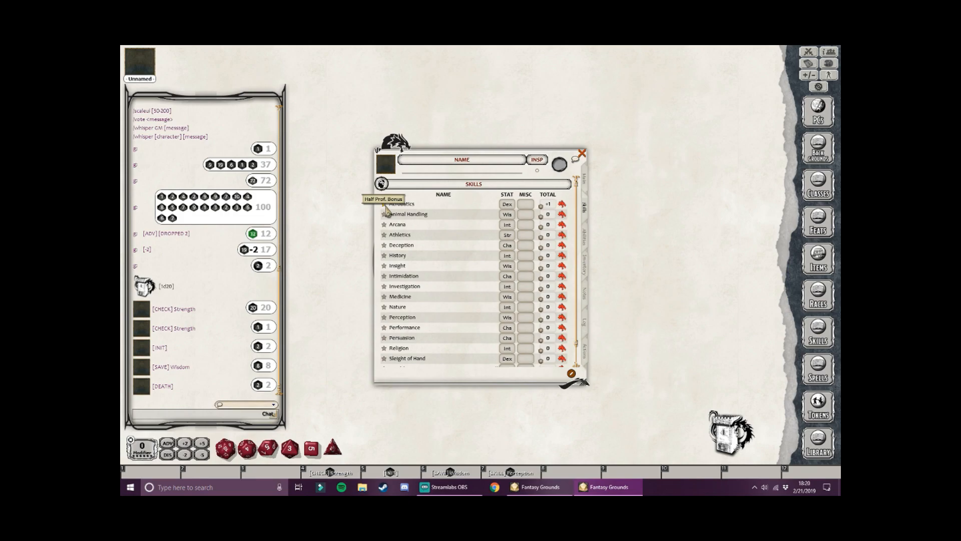
left_click(385, 205)
Step: Read the Acrobatics skill description, make its window smaller, and close it
left_click(562, 185)
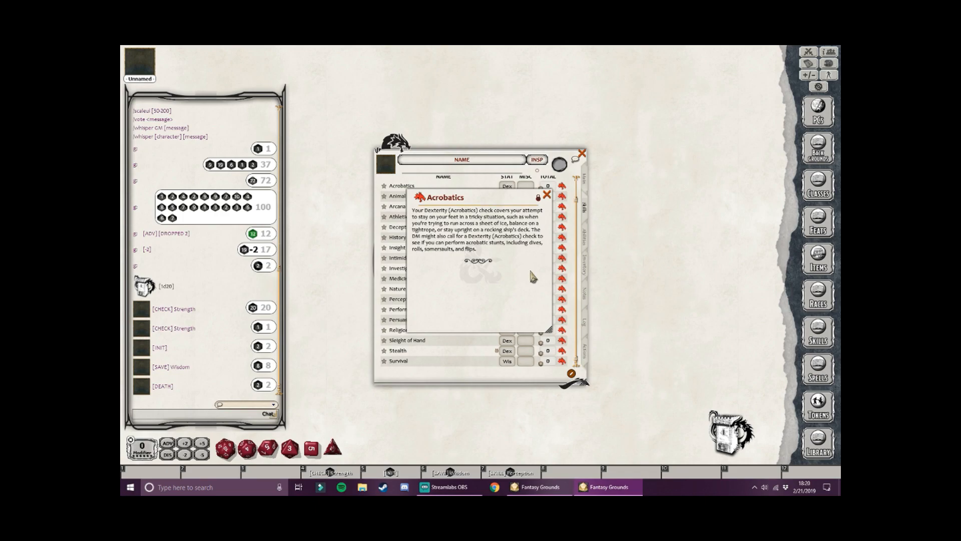
left_click_drag(532, 276, 506, 262)
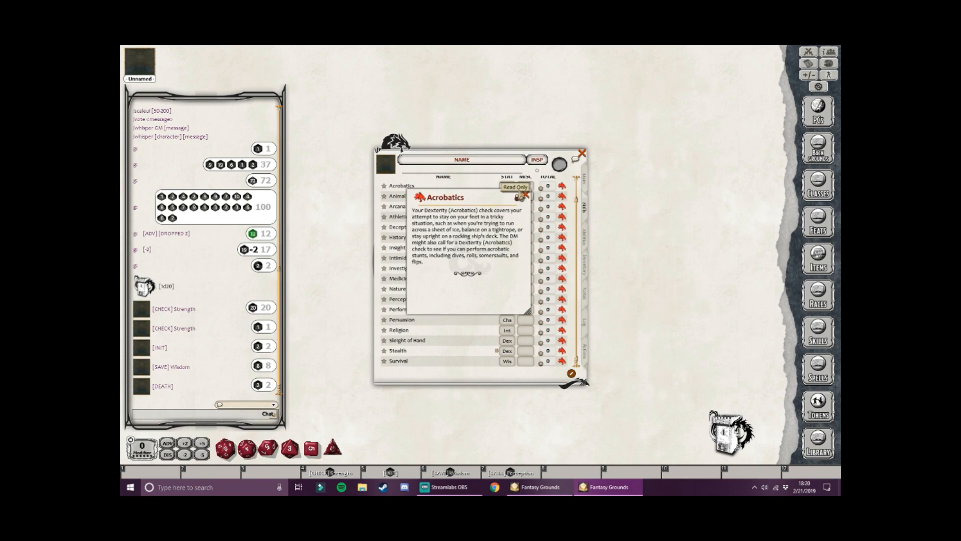
left_click(526, 195)
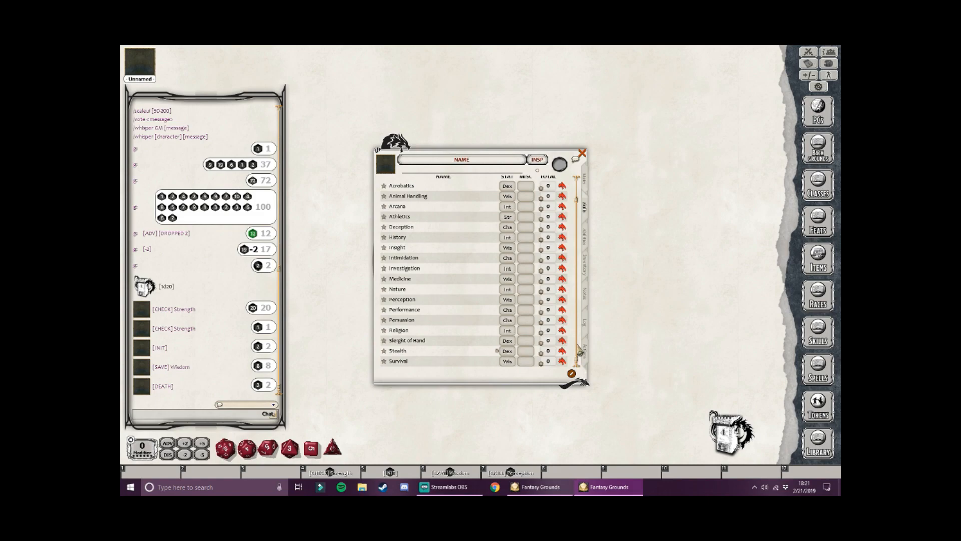
Step: View the character's abilities, and label the inventory's treasure fields pp, gp, sp, cp and ep
left_click(586, 236)
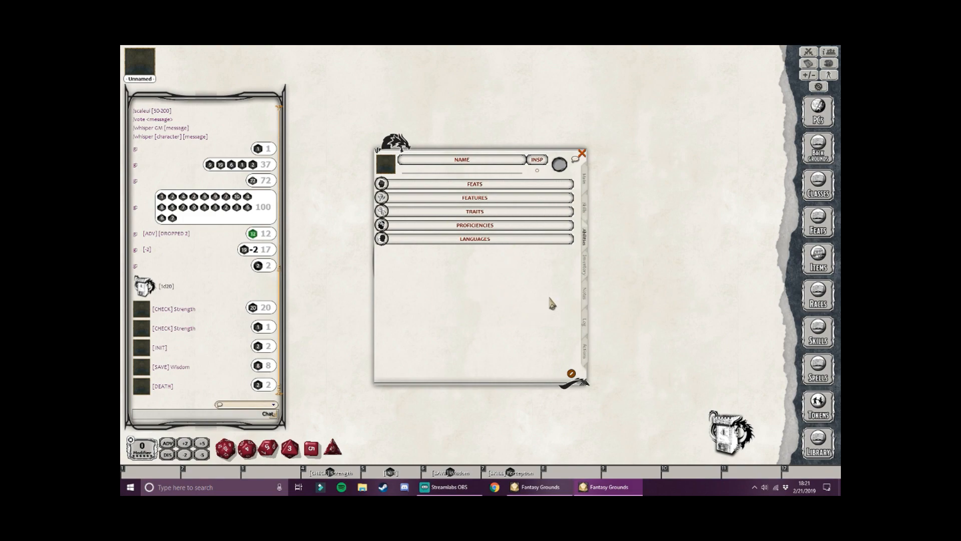
left_click(590, 260)
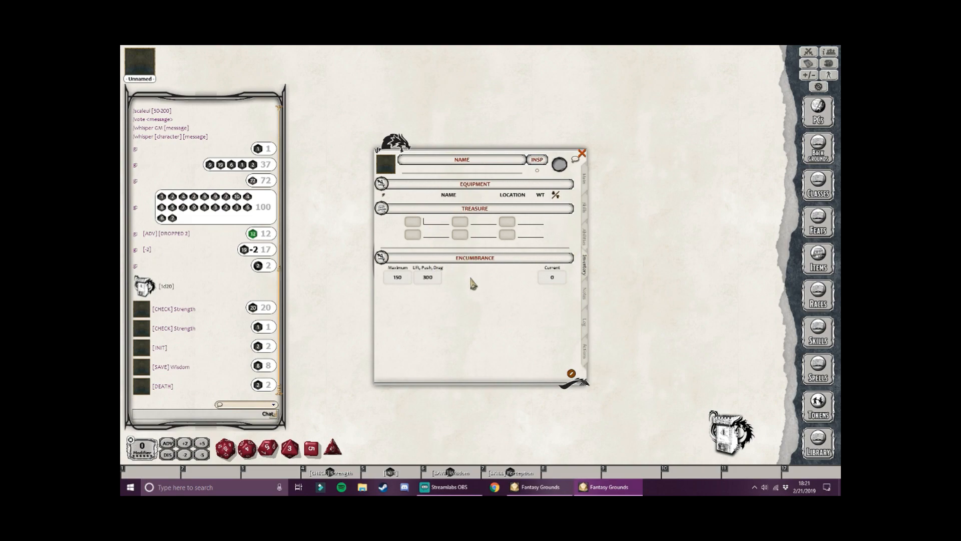
type("pp")
key("Tab")
type("gp")
key("Tab")
type("sp")
key("Tab")
type("cp")
key("Tab")
key("Tab")
type("ep")
Step: Look through the character's notes and adventure log, and bring up the actions page
left_click(585, 294)
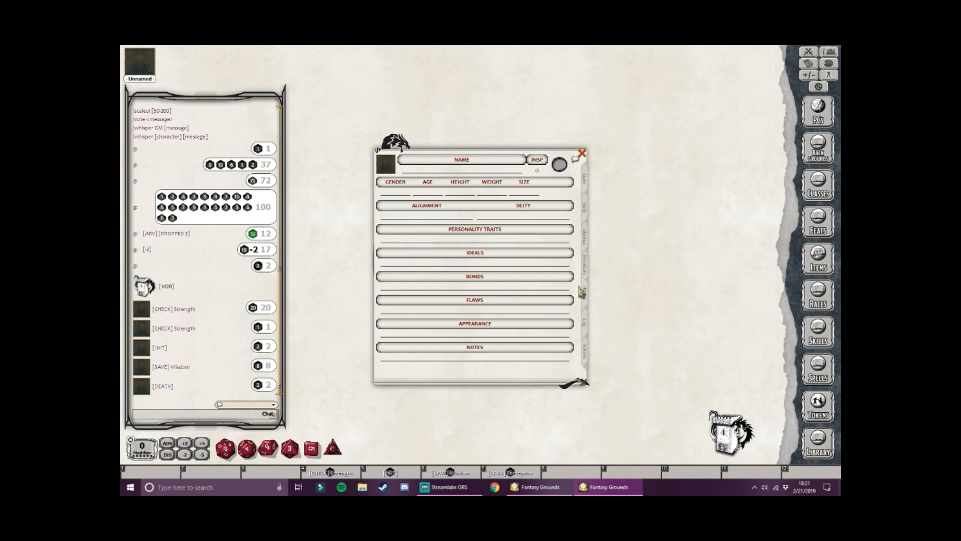
left_click(404, 194)
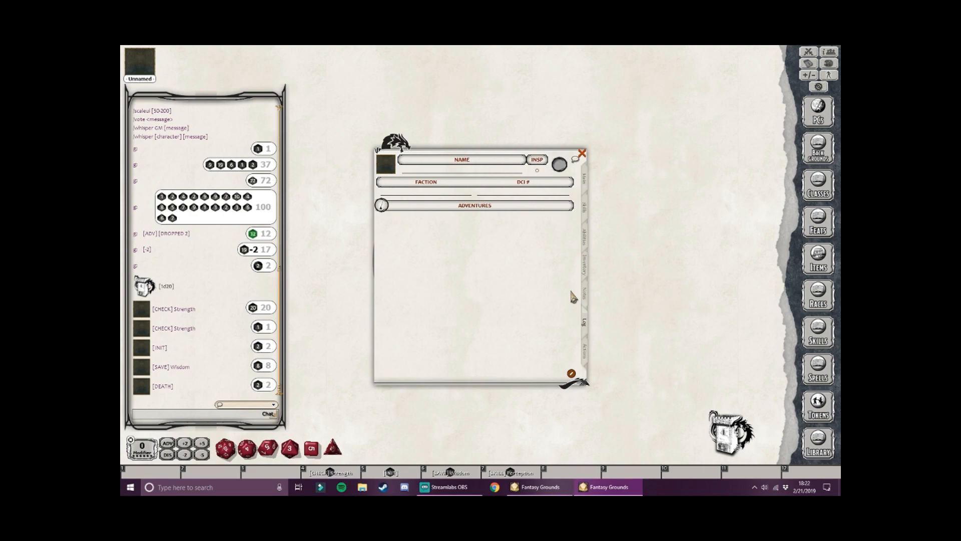
left_click(585, 354)
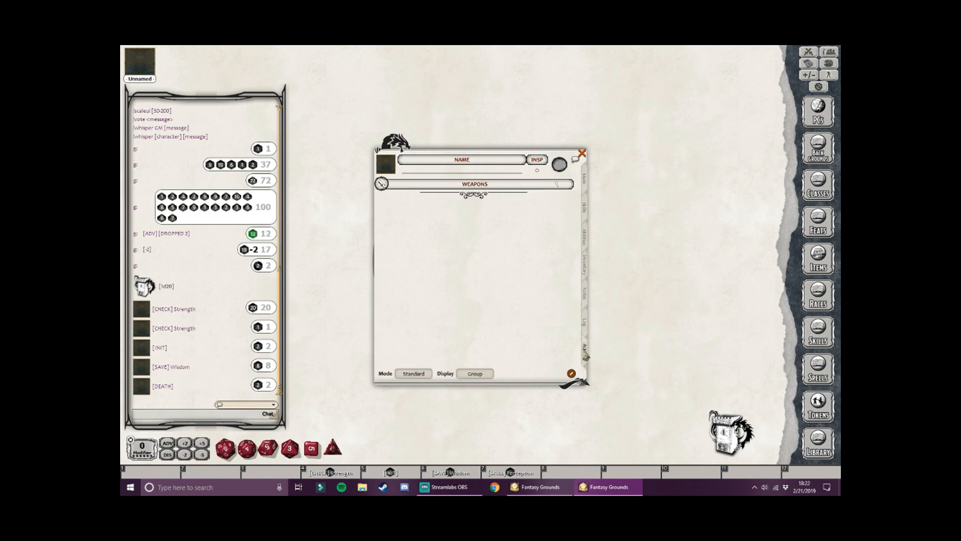
Step: Switch the actions mode through Preparation to Combat, and change the display setting from Group
left_click(414, 373)
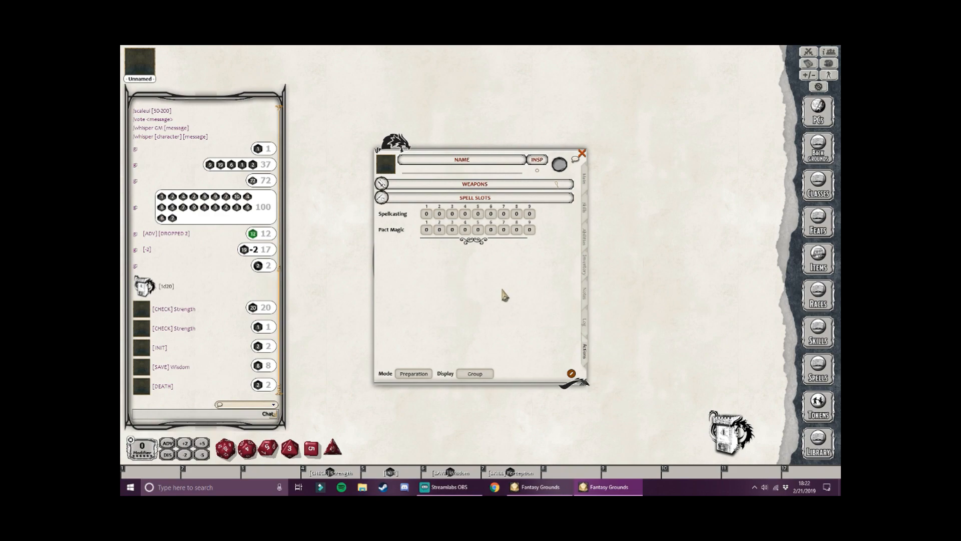
left_click(423, 374)
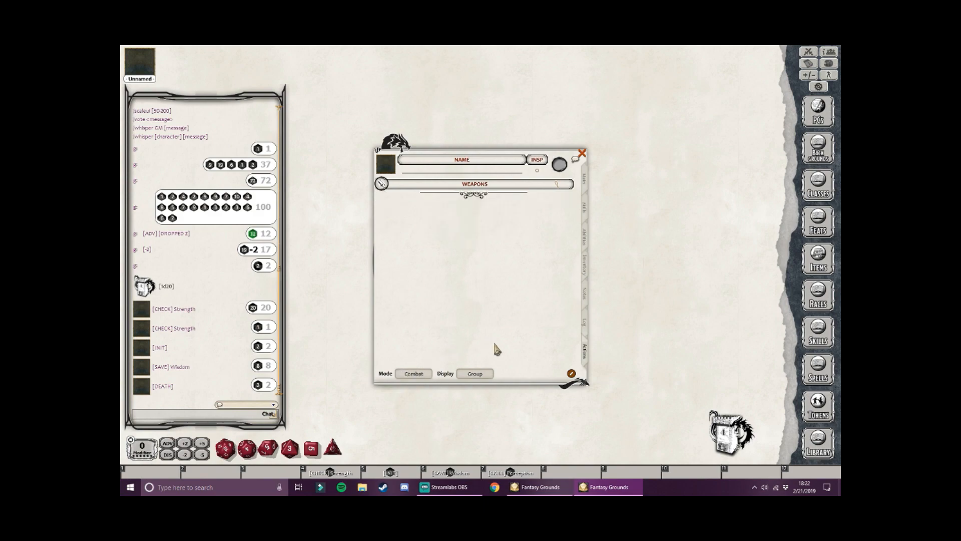
left_click(474, 374)
Step: Return to the main page of the character sheet and move the sheet closer to the chat
left_click(586, 183)
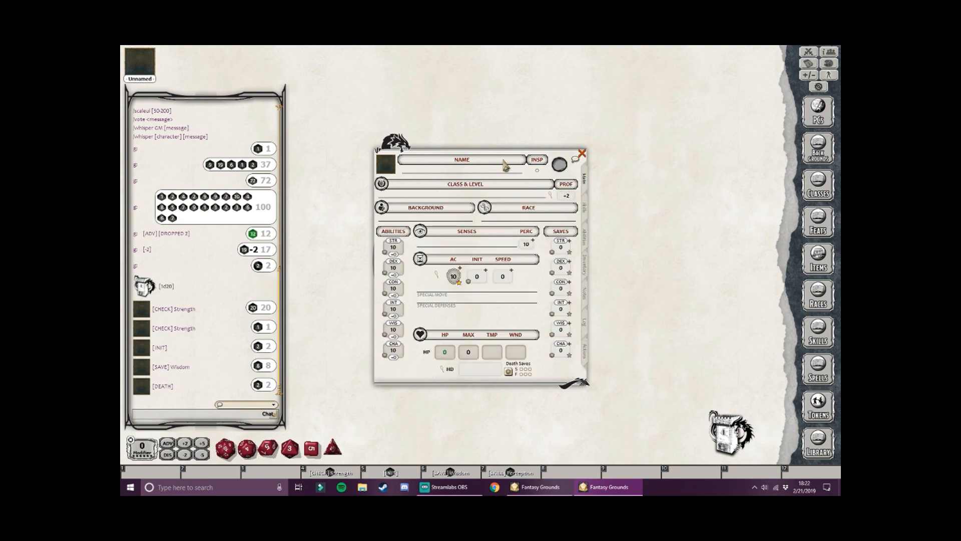
left_click_drag(529, 153, 473, 148)
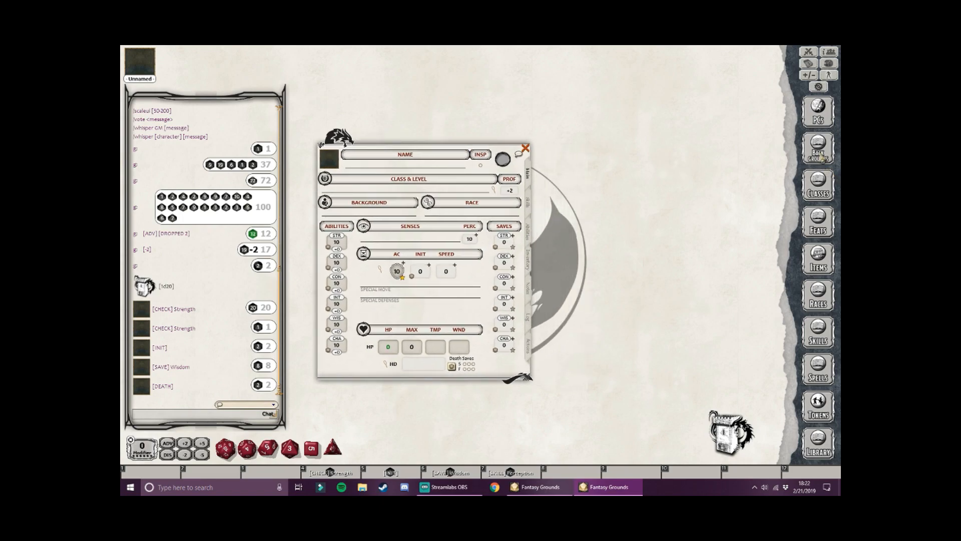
Step: Browse the available races and add the D&D Player's Handbook Dragonborn as the character's race
left_click(818, 296)
scroll(463, 277, "down", 5)
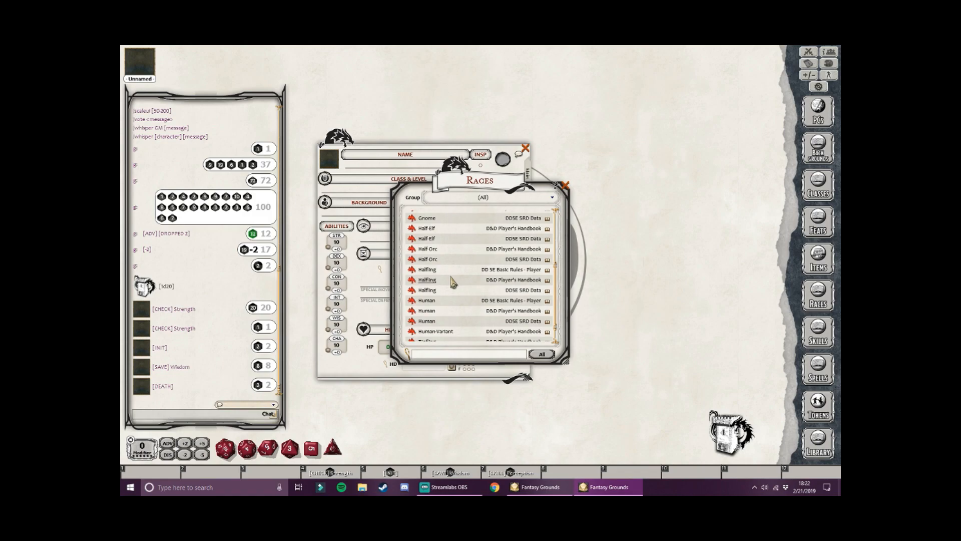
scroll(453, 282, "up", 5)
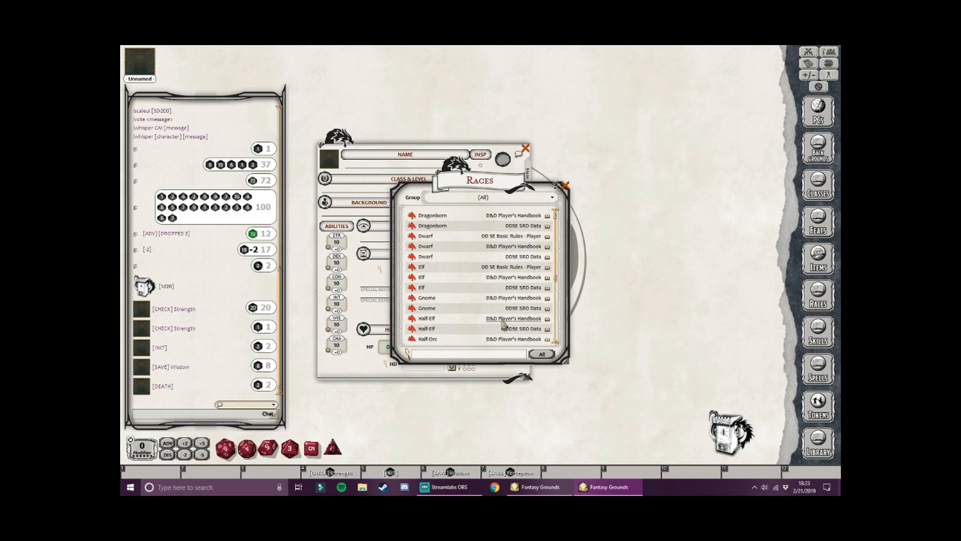
scroll(493, 312, "down", 2)
scroll(494, 313, "down", 2)
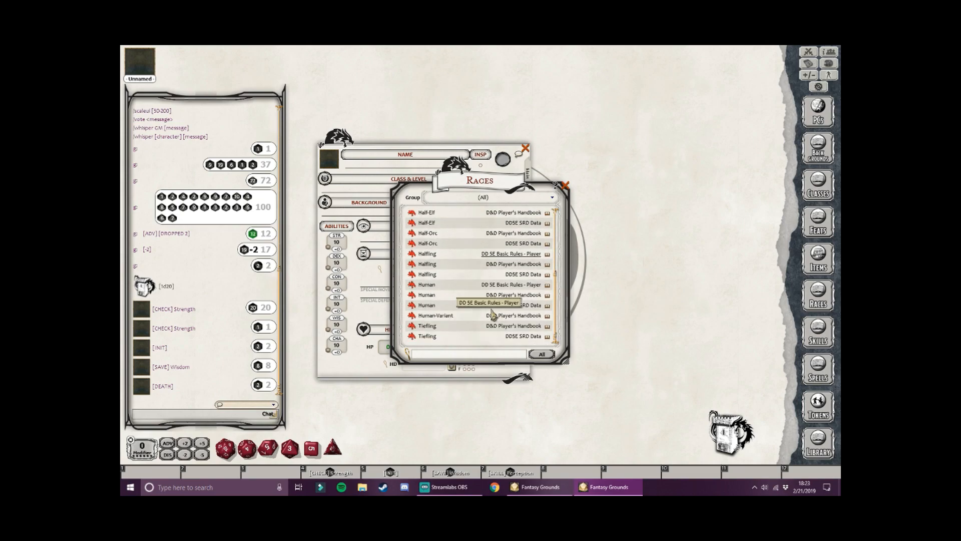
left_click_drag(486, 186, 595, 176)
left_click(611, 191)
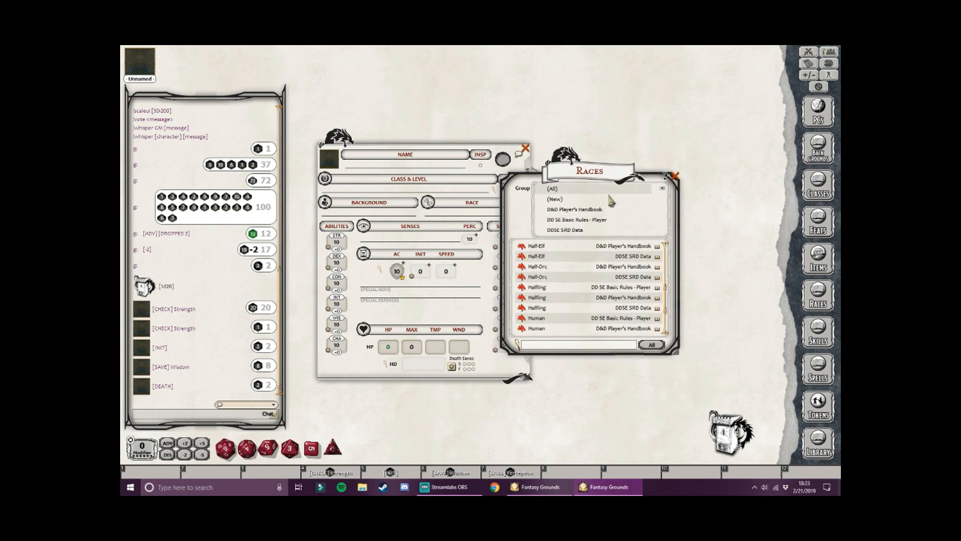
left_click(607, 191)
left_click_drag(521, 206, 440, 215)
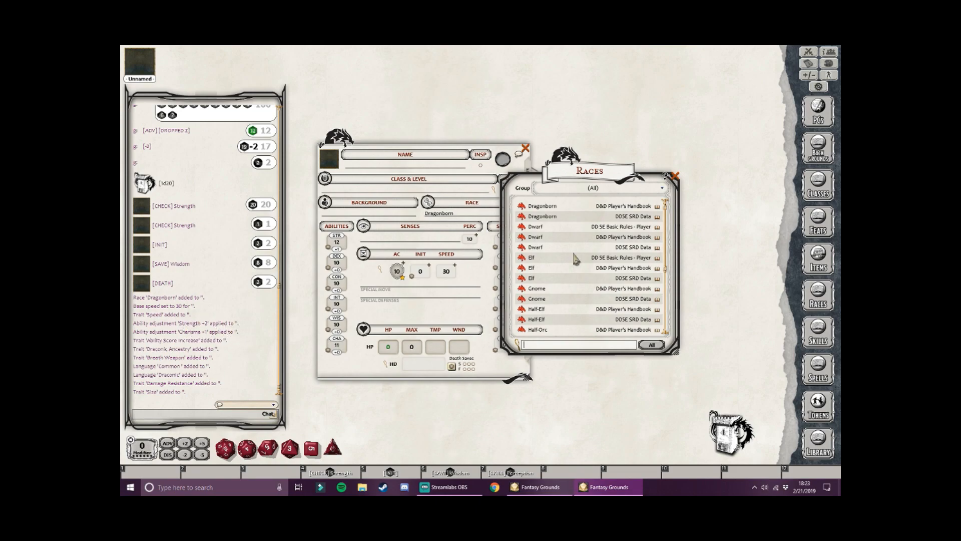
Step: Review the character's racial traits, reading the Draconic Ancestry and Damage Resistance entries, and return to the main page of the sheet
left_click_drag(605, 188, 694, 188)
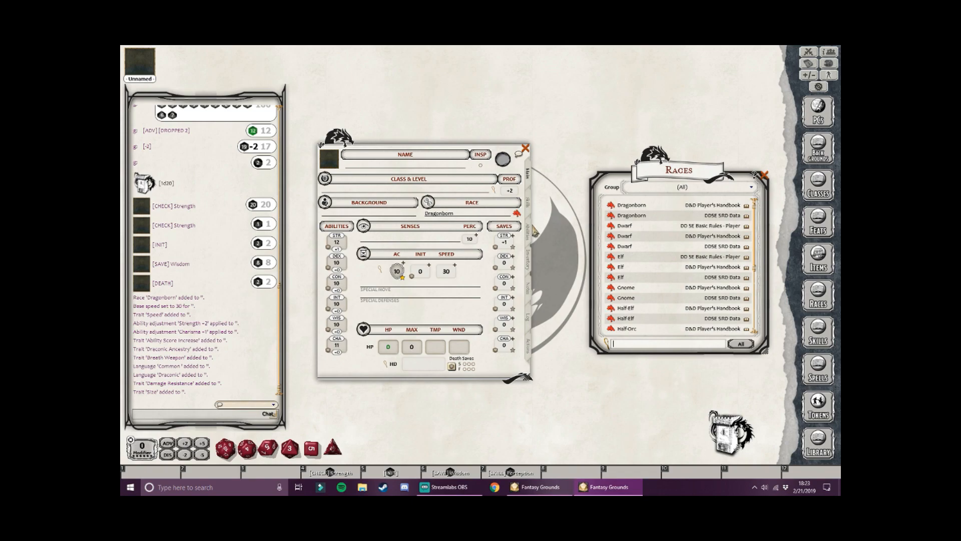
left_click(531, 242)
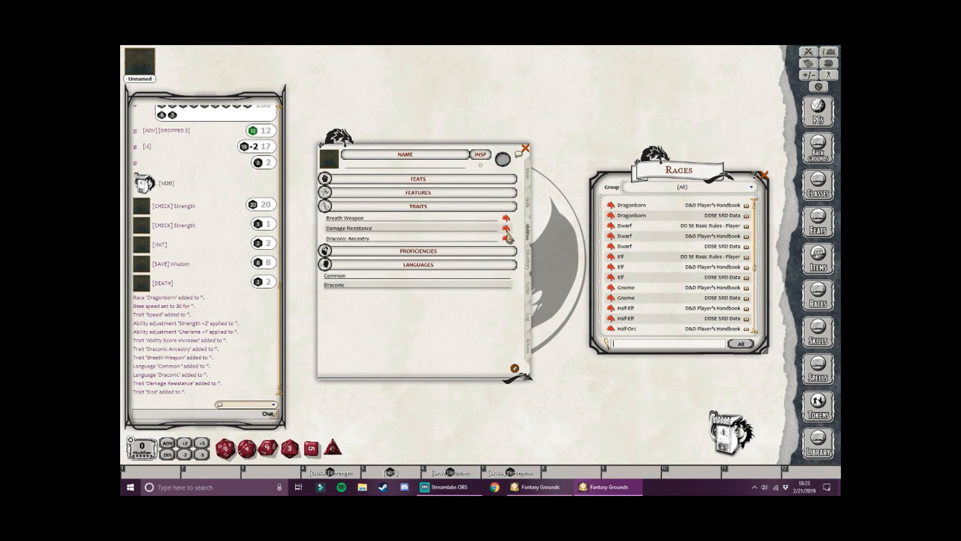
left_click(506, 238)
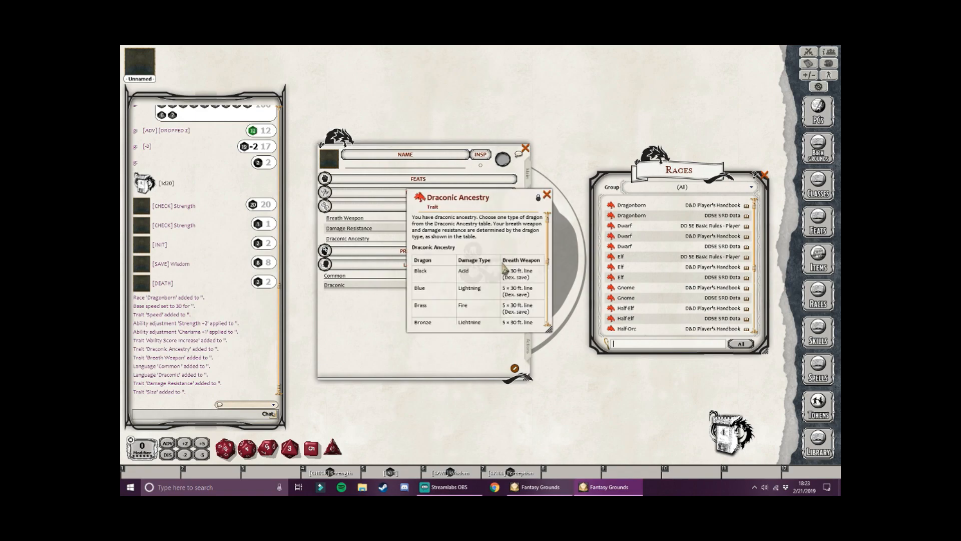
left_click_drag(482, 224, 631, 328)
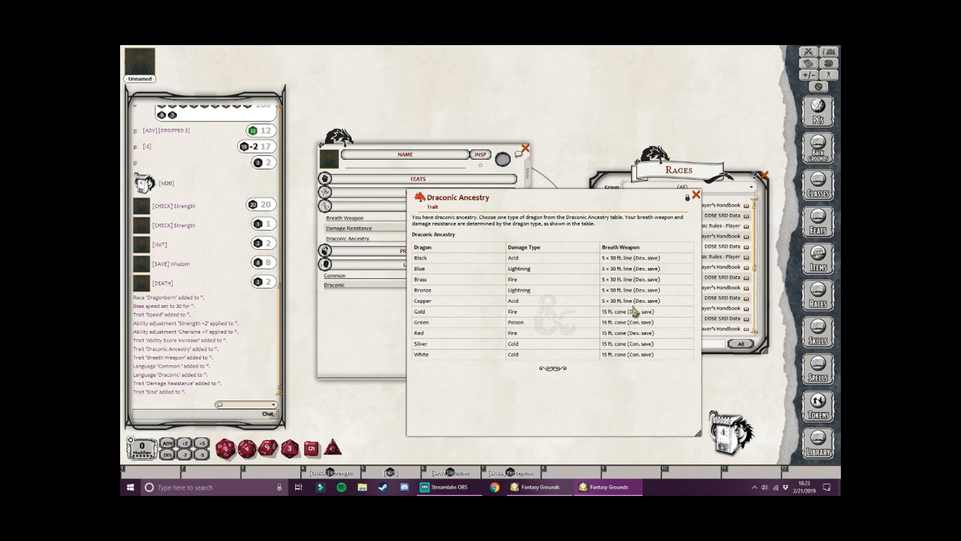
left_click(695, 194)
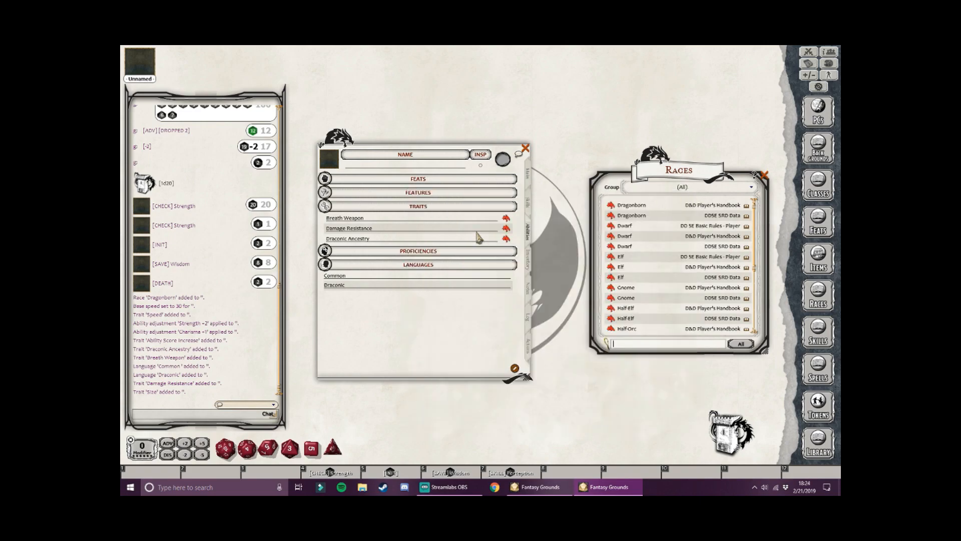
left_click(506, 228)
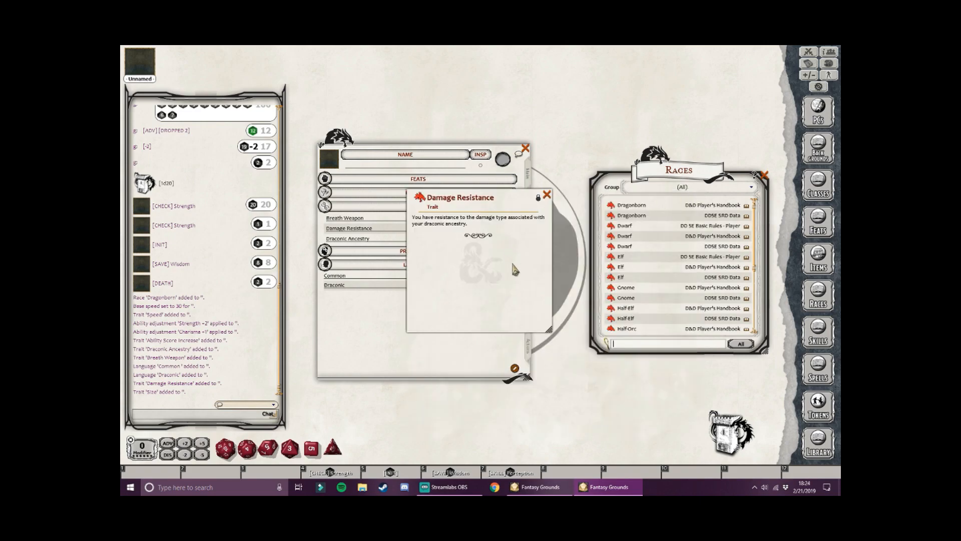
left_click(547, 195)
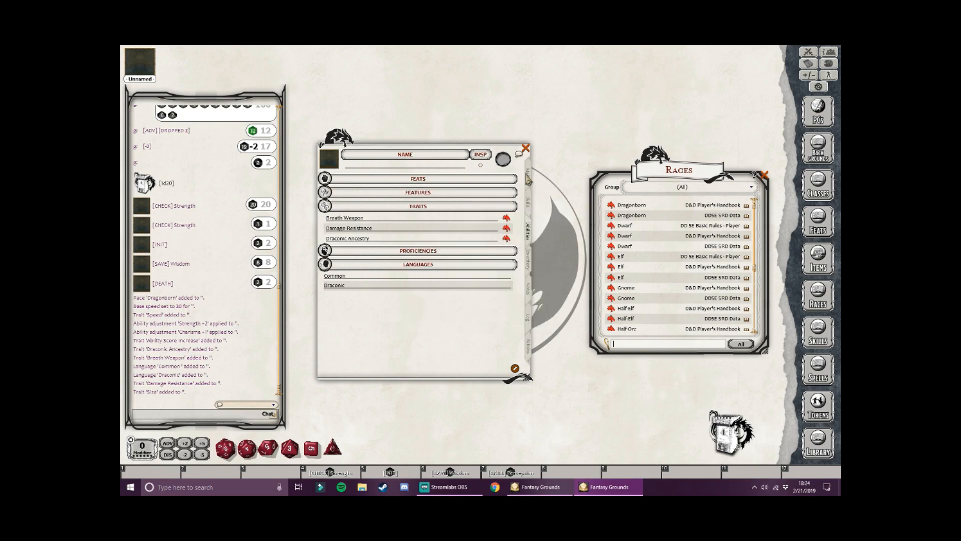
left_click(527, 176)
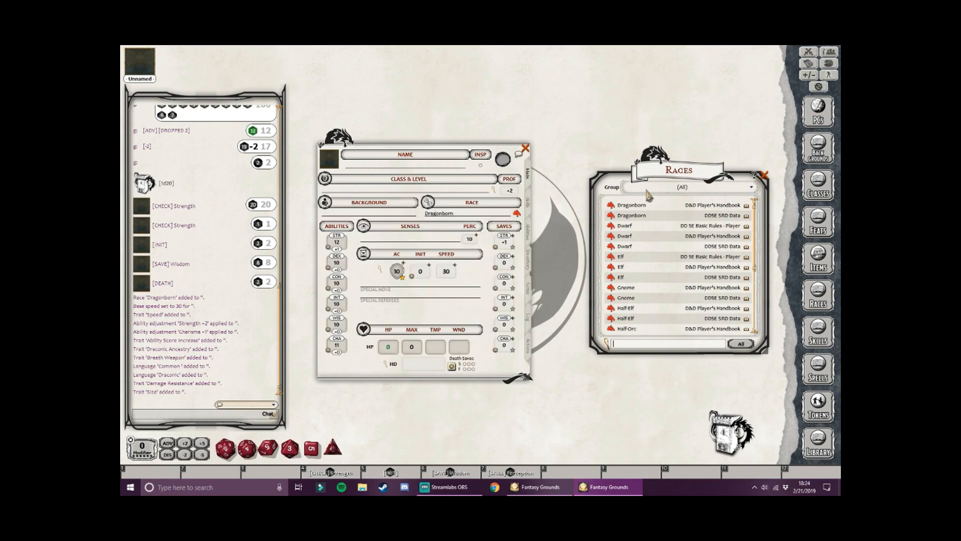
Step: Read through the Dragonborn race description and its separate list of traits, and close the race list
left_click_drag(653, 178, 588, 193)
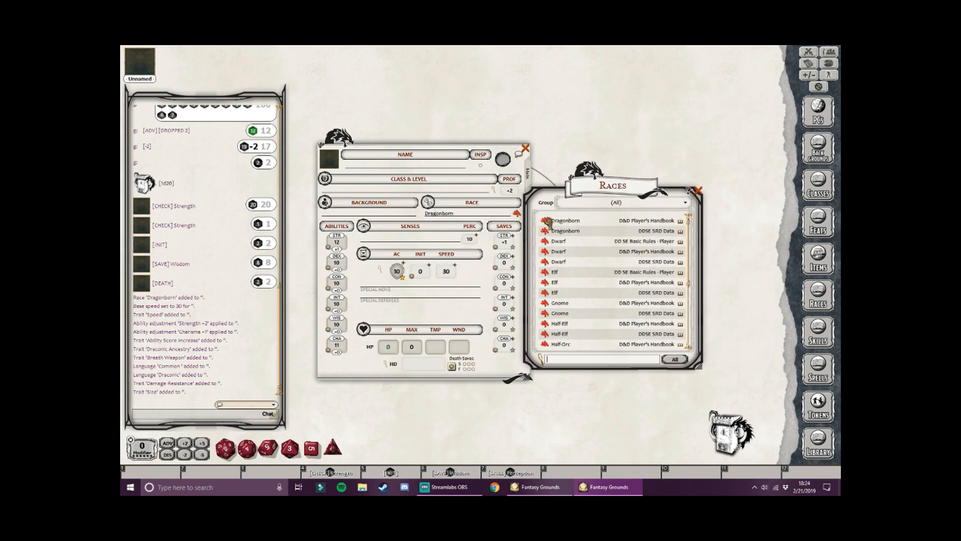
left_click(516, 214)
left_click_drag(549, 328, 734, 446)
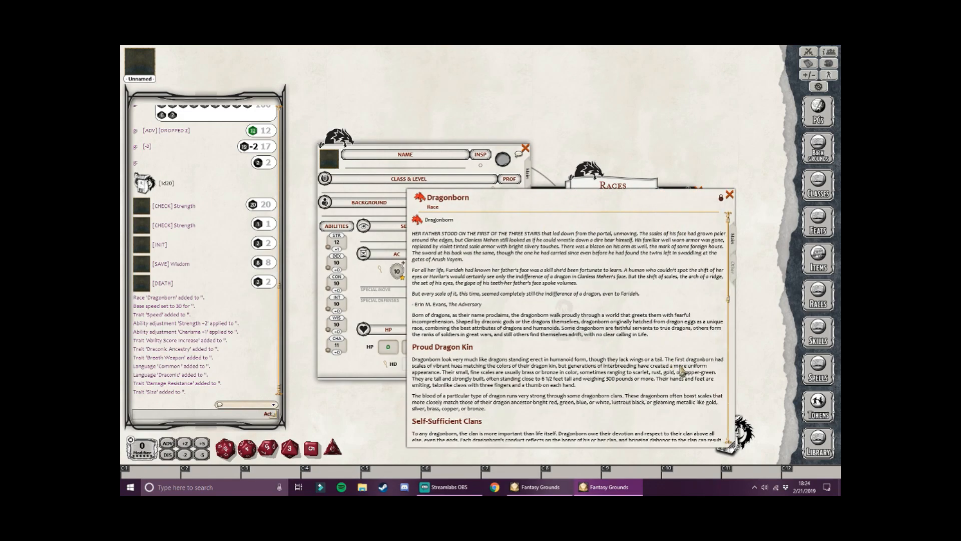
left_click_drag(574, 237, 533, 155)
scroll(519, 219, "down", 10)
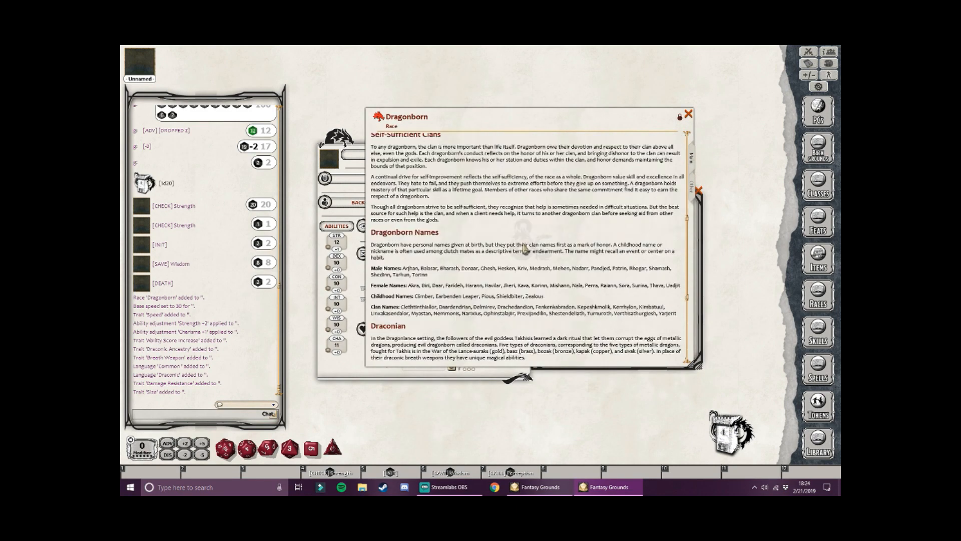
scroll(525, 248, "down", 4)
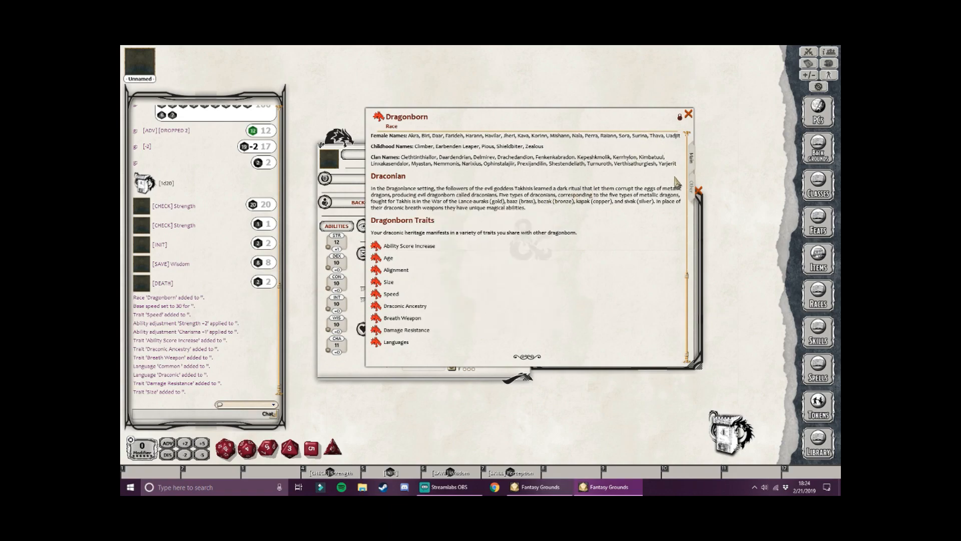
left_click(693, 189)
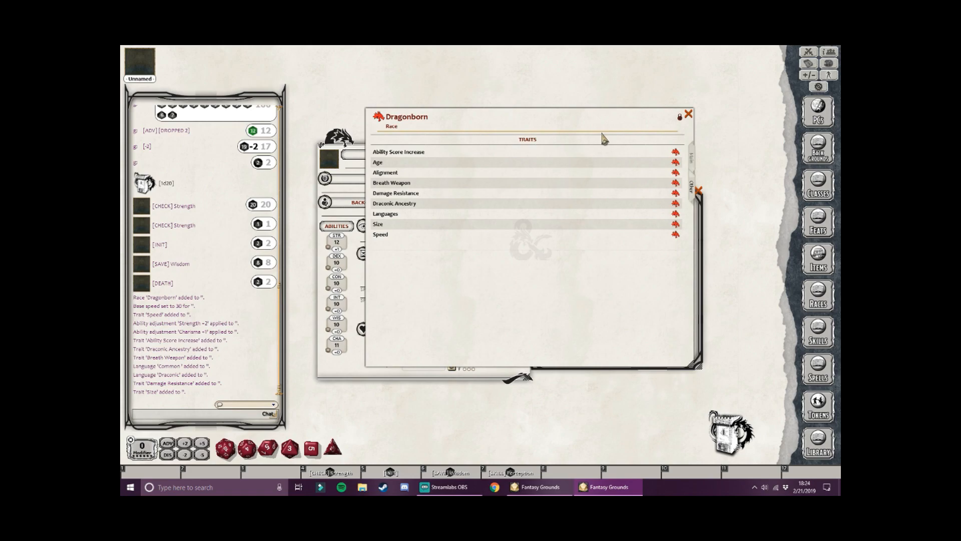
left_click(694, 160)
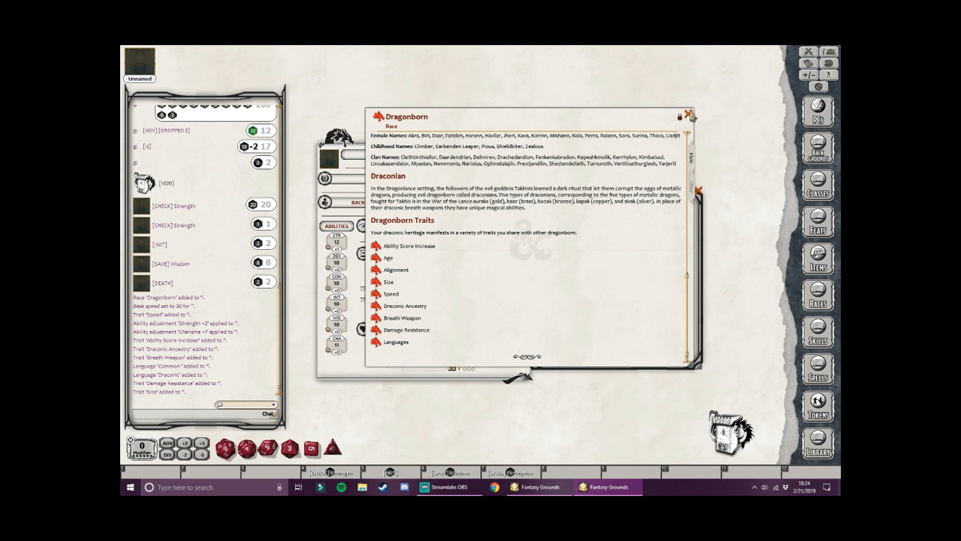
left_click(689, 115)
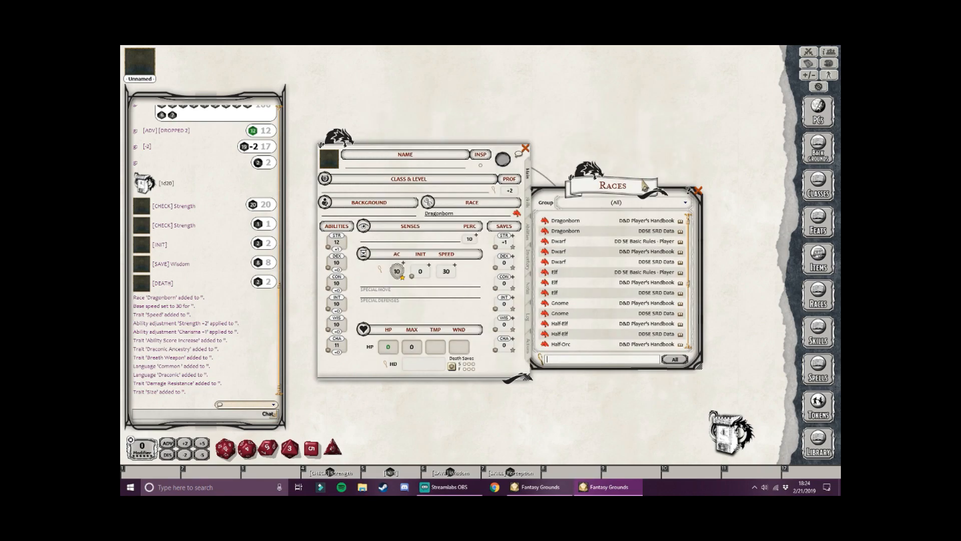
left_click_drag(645, 202, 692, 198)
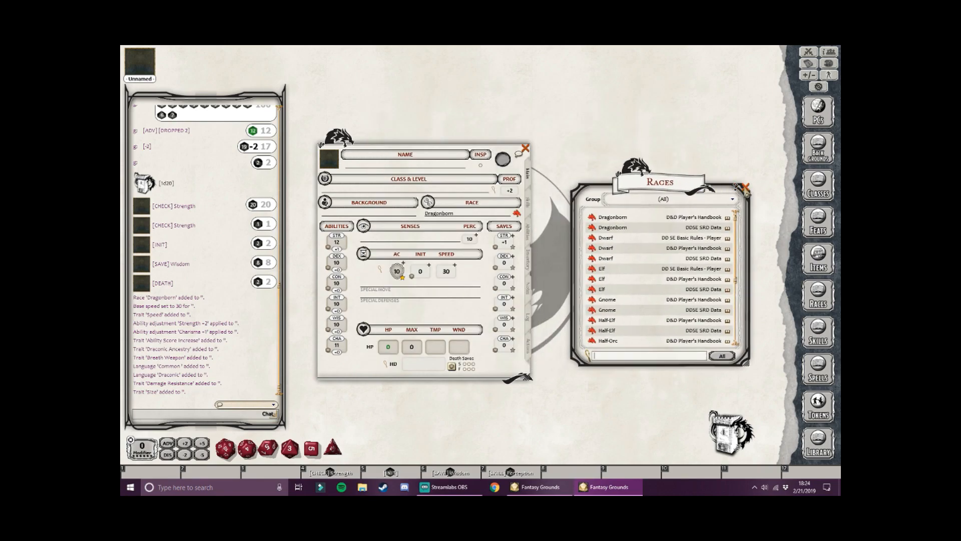
left_click(746, 187)
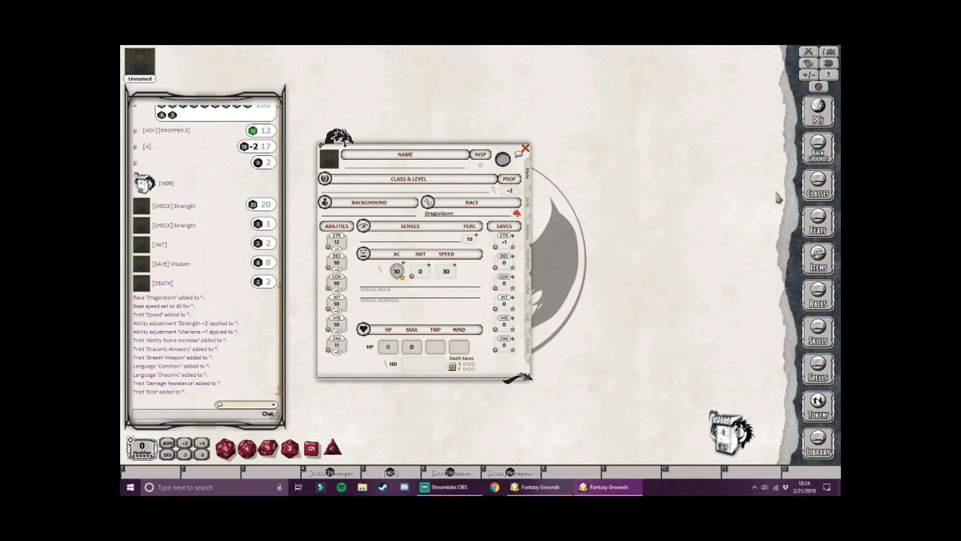
Step: Browse the available classes and add one level of the D&D Player's Handbook Bard to the character
left_click(820, 191)
left_click_drag(509, 190, 688, 162)
scroll(645, 242, "down", 5)
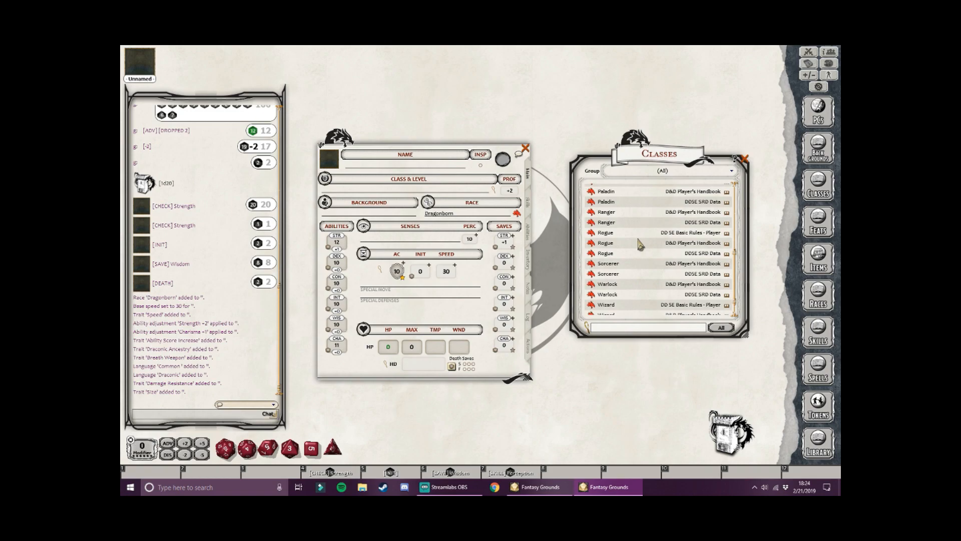
scroll(639, 245, "up", 5)
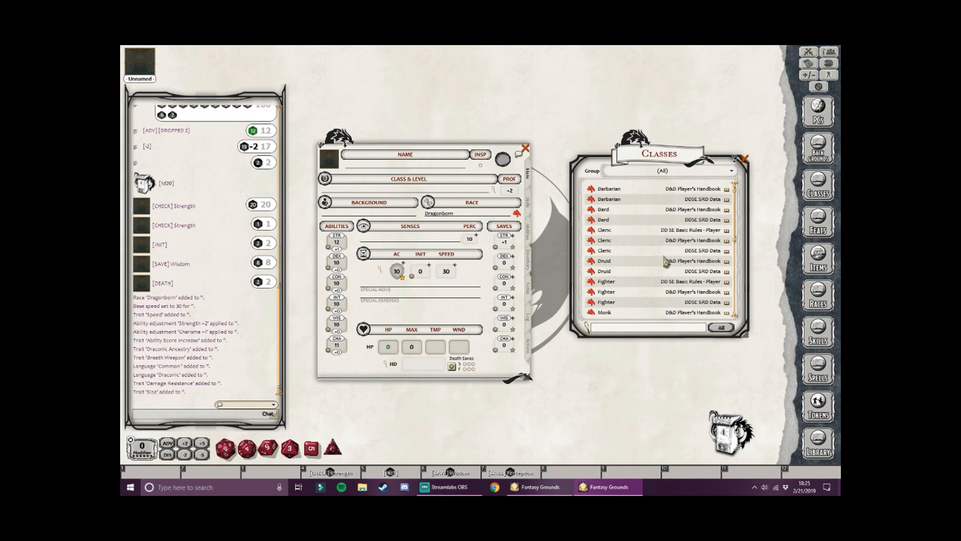
scroll(648, 220, "down", 1)
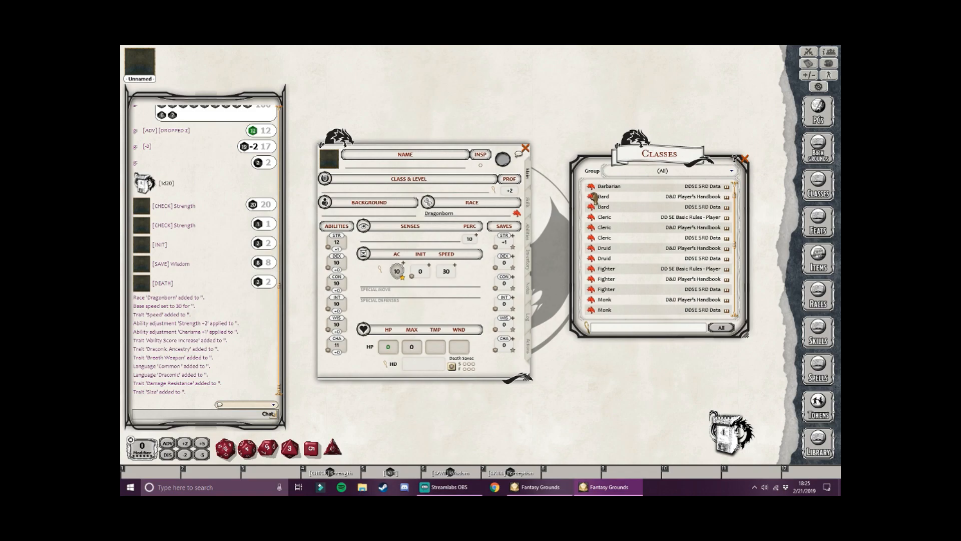
left_click_drag(594, 197, 362, 189)
Step: Choose Performance, Persuasion and Investigation as the Bard's three proficient skills and confirm the selection
left_click_drag(477, 207, 435, 186)
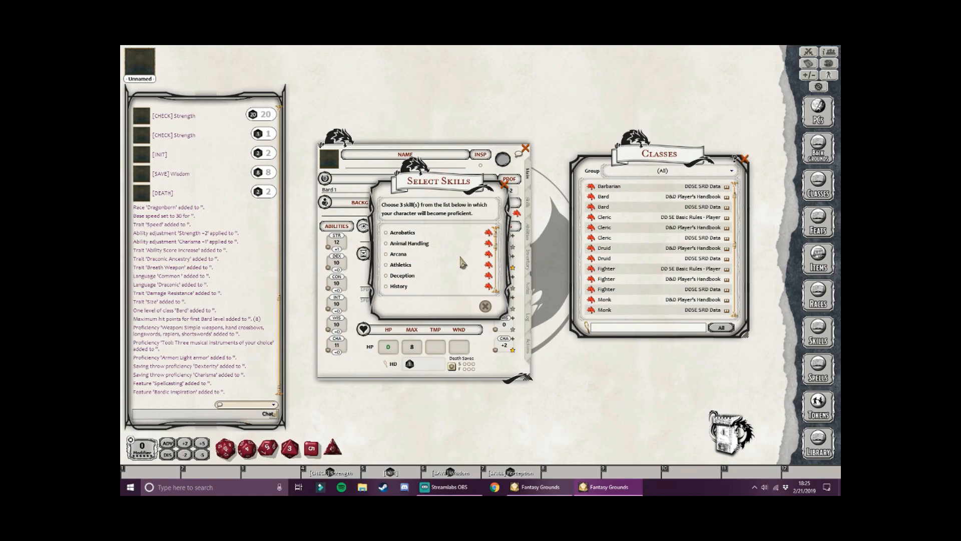
scroll(461, 261, "down", 3)
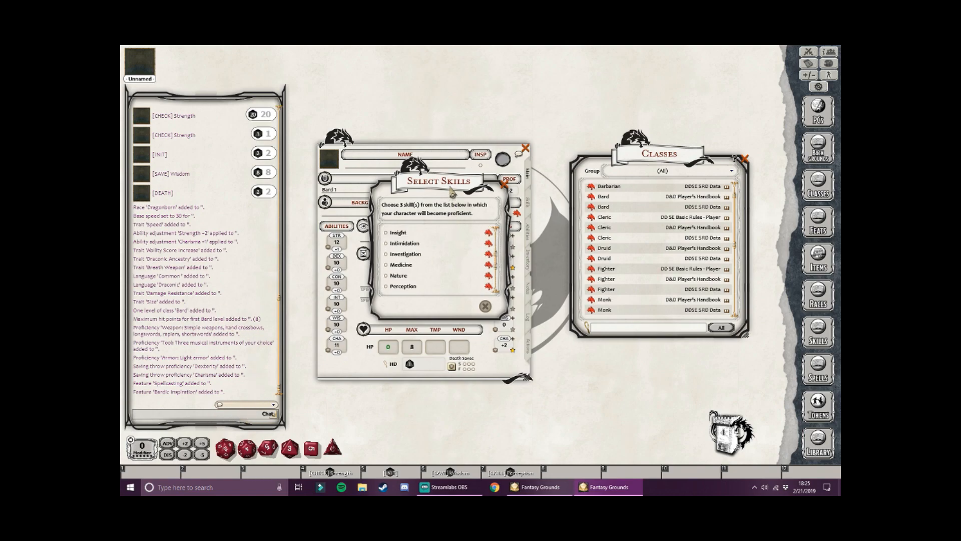
left_click_drag(442, 187, 465, 206)
scroll(463, 298, "down", 1)
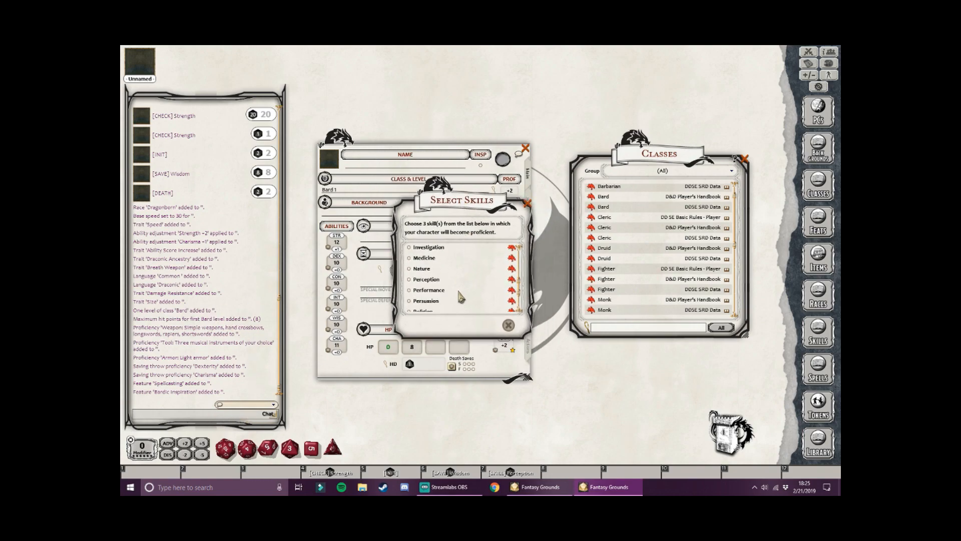
left_click(409, 290)
left_click(409, 302)
scroll(468, 290, "down", 2)
scroll(468, 290, "up", 5)
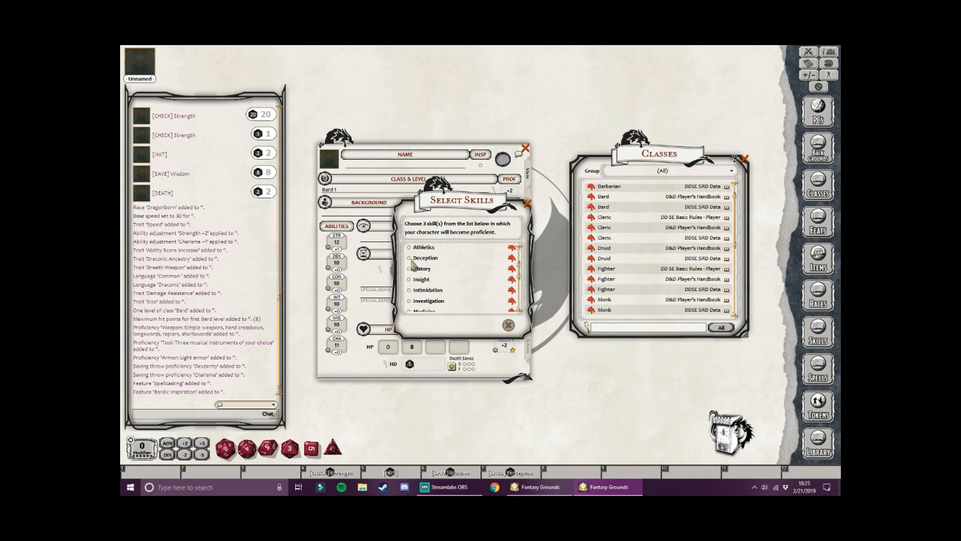
left_click(410, 300)
left_click(500, 328)
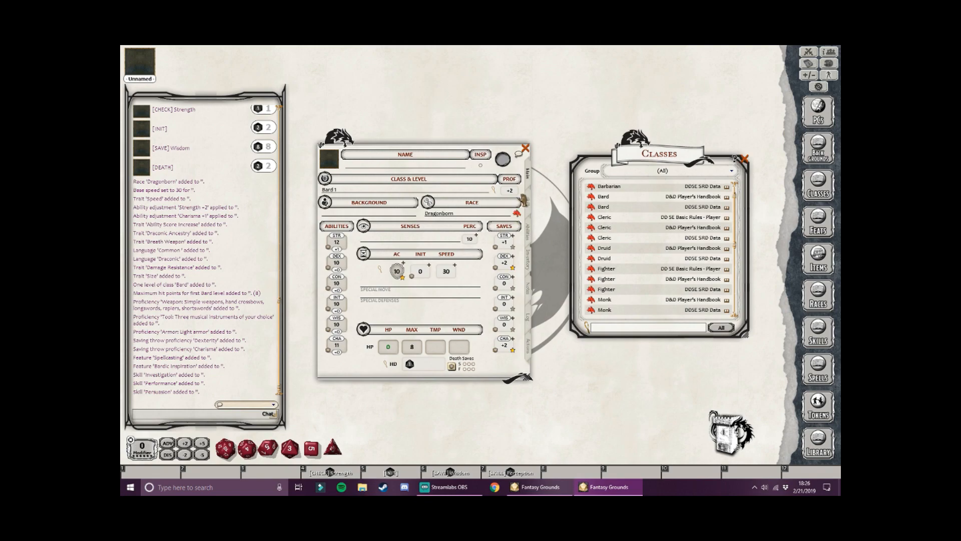
Step: Check the proficiency marks and totals on the character's skills page, and return to the main page
left_click(525, 201)
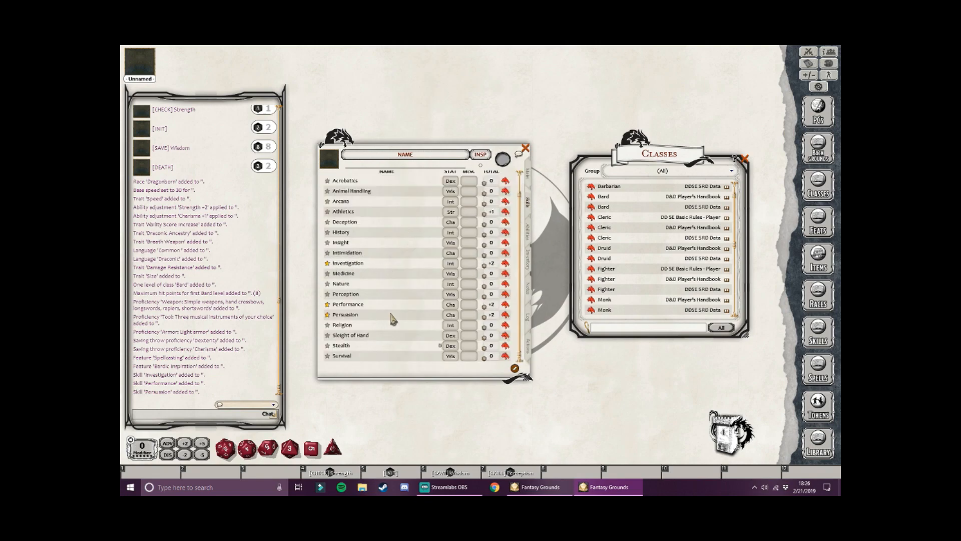
scroll(393, 318, "up", 1)
left_click(527, 175)
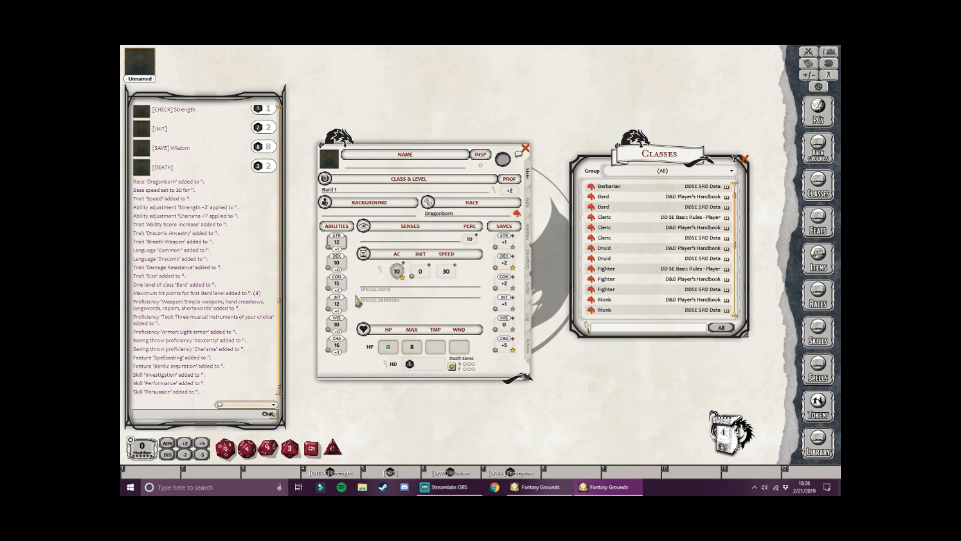
Step: Set Strength 14, Dexterity 12, Constitution 15, Intelligence 10, Wisdom 8, Charisma 16 and current hit points 8, and close the class list
left_click(332, 262)
type("13")
scroll(341, 305, "down", 2)
scroll(340, 329, "down", 2)
left_click(745, 160)
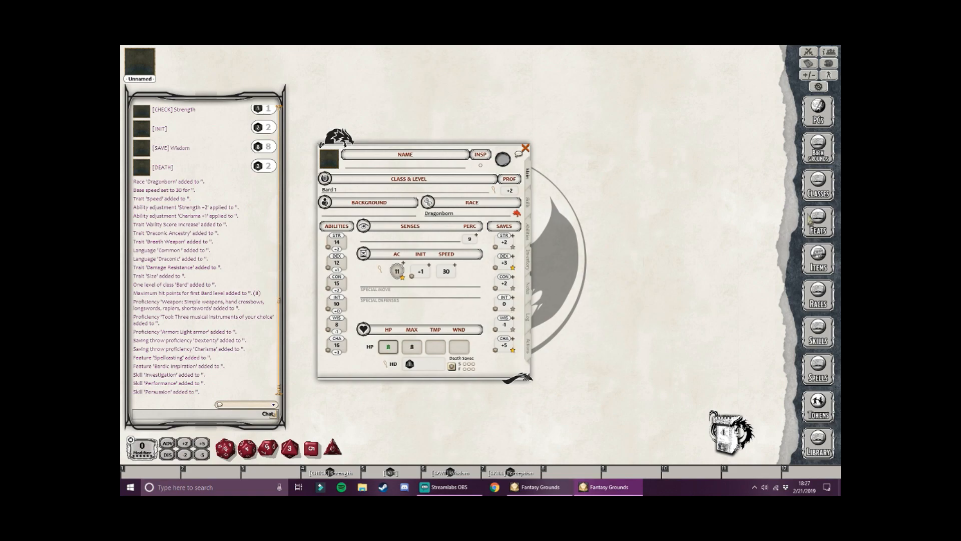
Step: Add the D&D Player's Handbook Entertainer as the character's background
left_click(819, 159)
left_click_drag(510, 180, 705, 151)
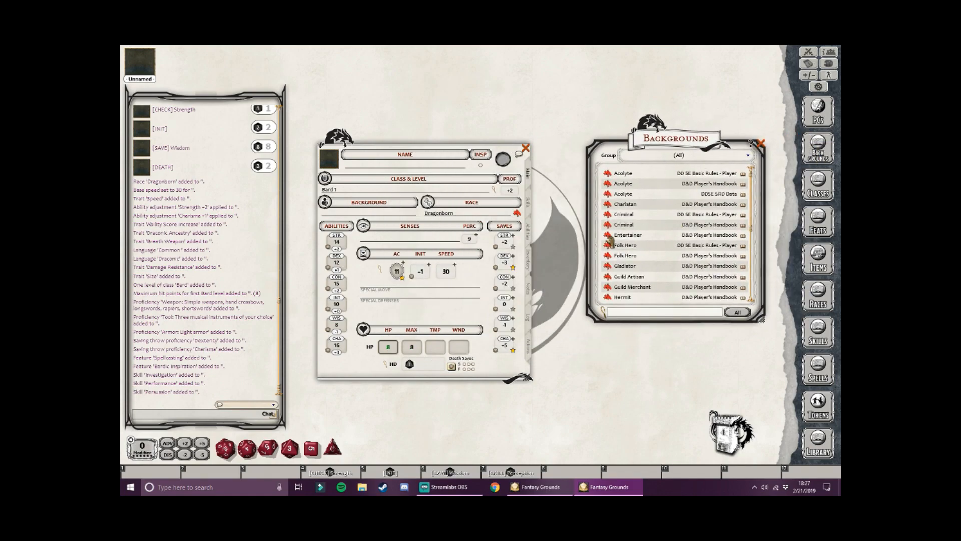
left_click_drag(610, 240, 357, 216)
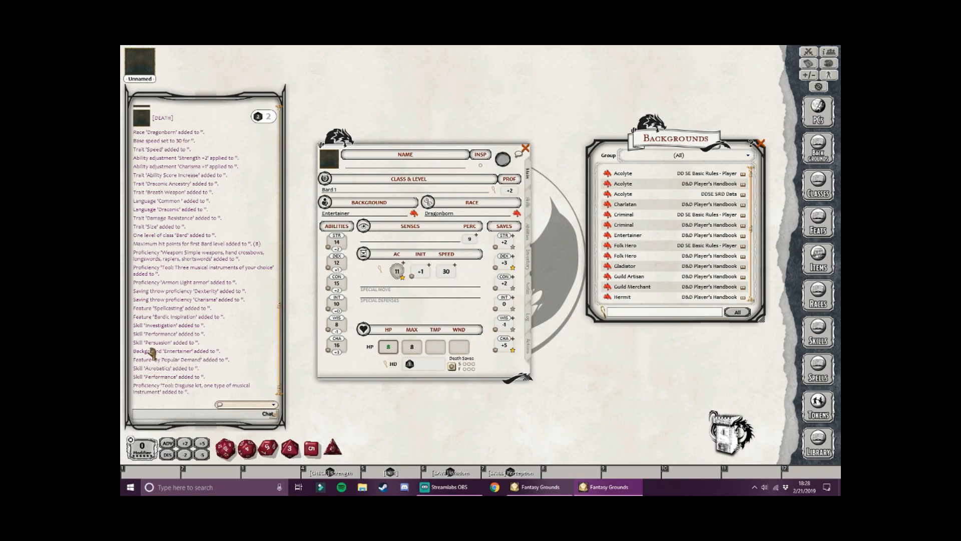
Step: Close the background list and check the character's skill proficiencies on the skills page
left_click(760, 144)
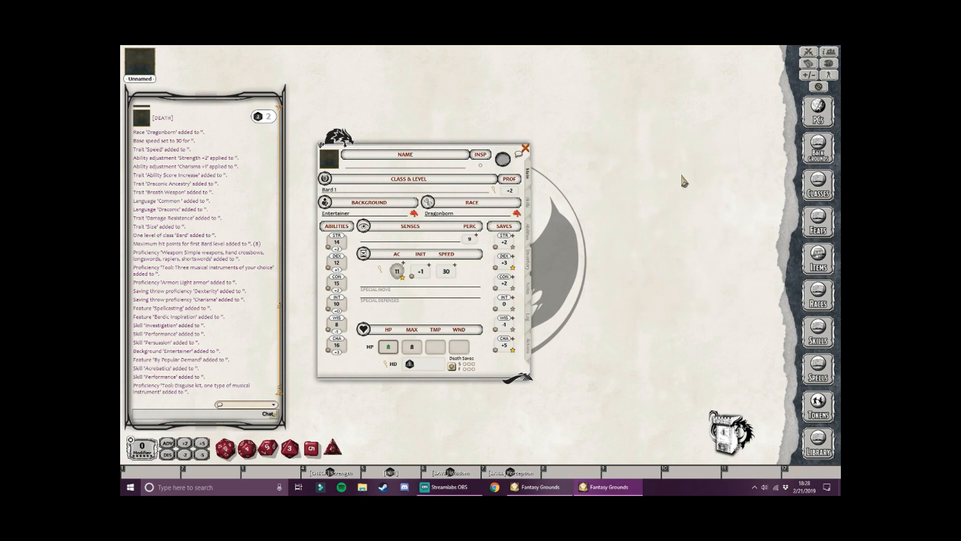
left_click(529, 205)
scroll(408, 283, "down", 1)
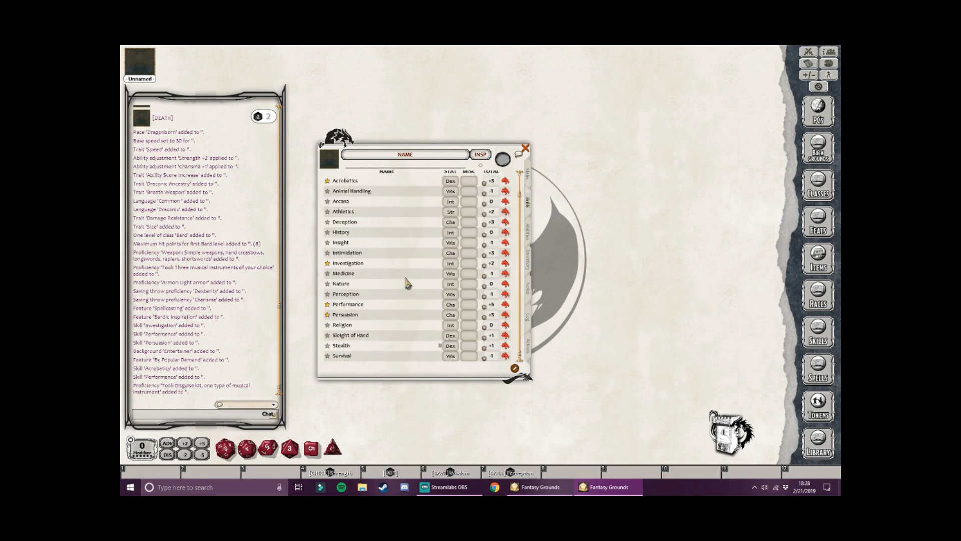
scroll(396, 311, "up", 1)
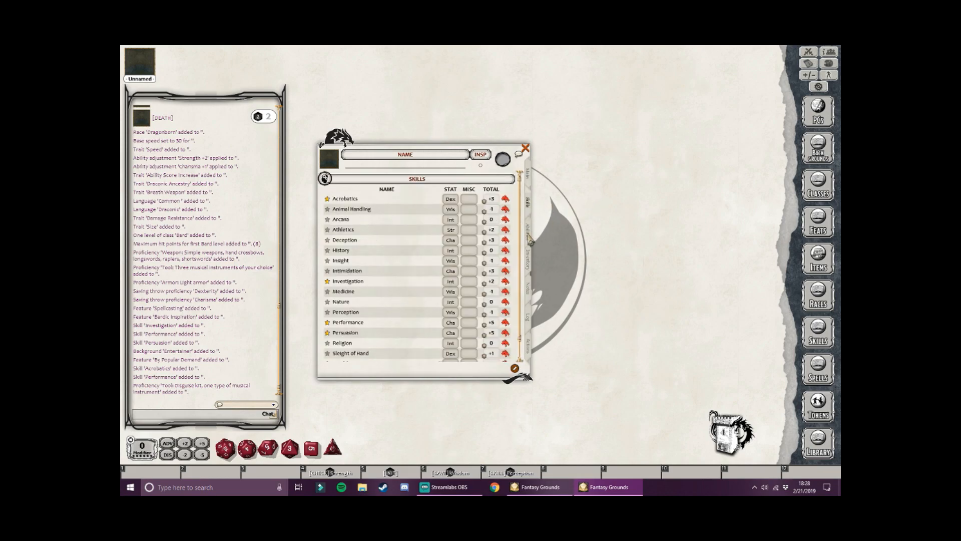
Step: Review the tool and weapon proficiencies on the character's abilities page, and return to the main page
left_click(529, 233)
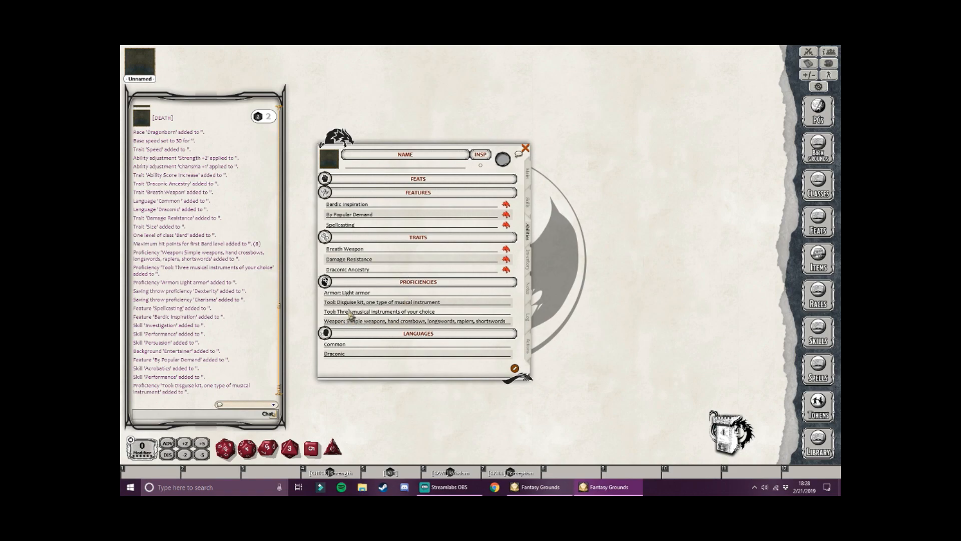
left_click(352, 312)
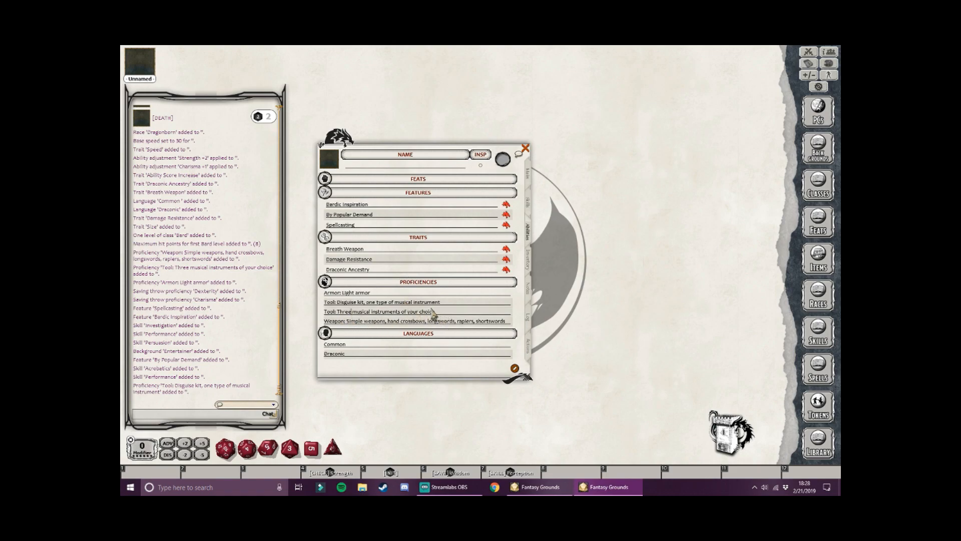
left_click_drag(432, 311, 380, 312)
left_click(448, 321)
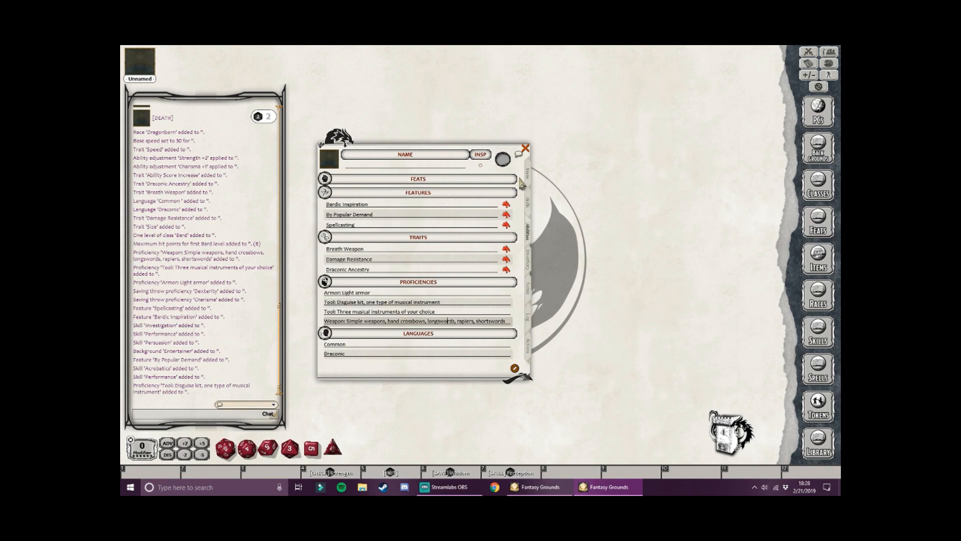
left_click(527, 176)
Step: Open the armor table from the item list and arrange it beside the character sheet
left_click_drag(499, 150, 448, 147)
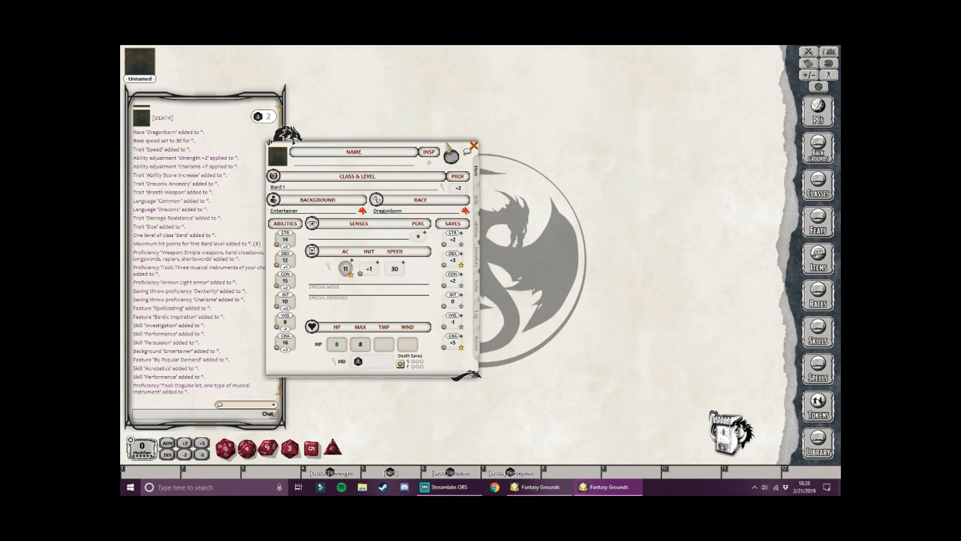
left_click(825, 258)
left_click_drag(488, 195, 628, 207)
scroll(610, 274, "down", 2)
left_click(575, 214)
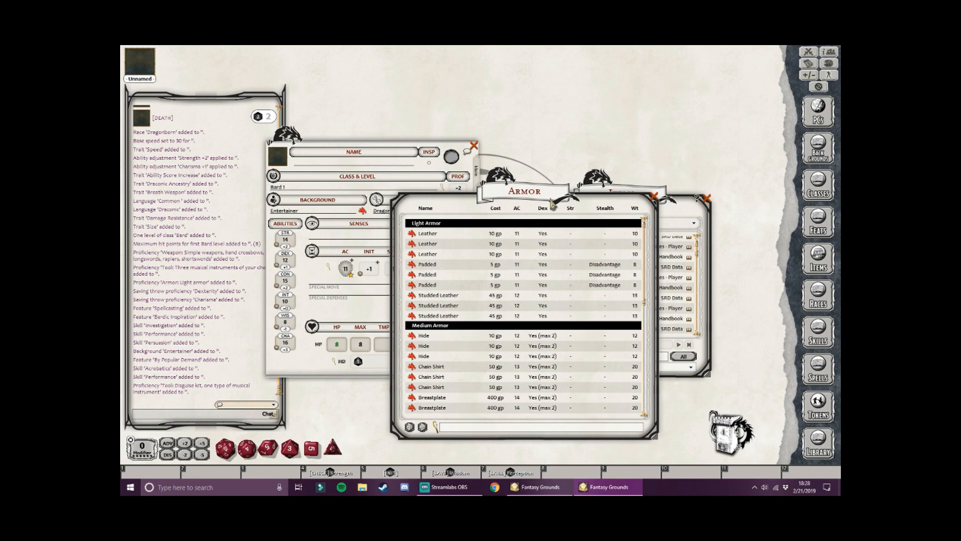
left_click_drag(481, 205, 601, 181)
Step: Add a set of Leather armor from the armor table to the character's inventory equipment
left_click(479, 205)
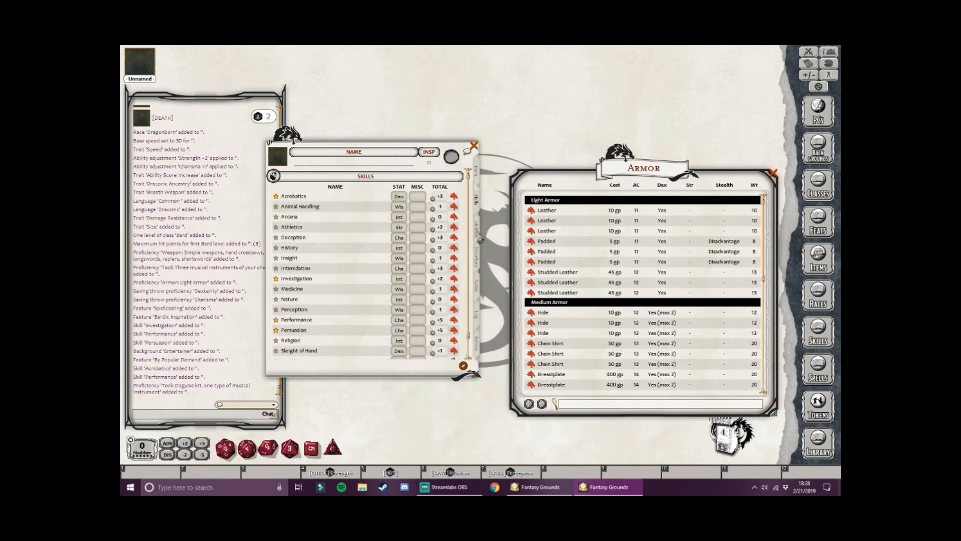
left_click(477, 232)
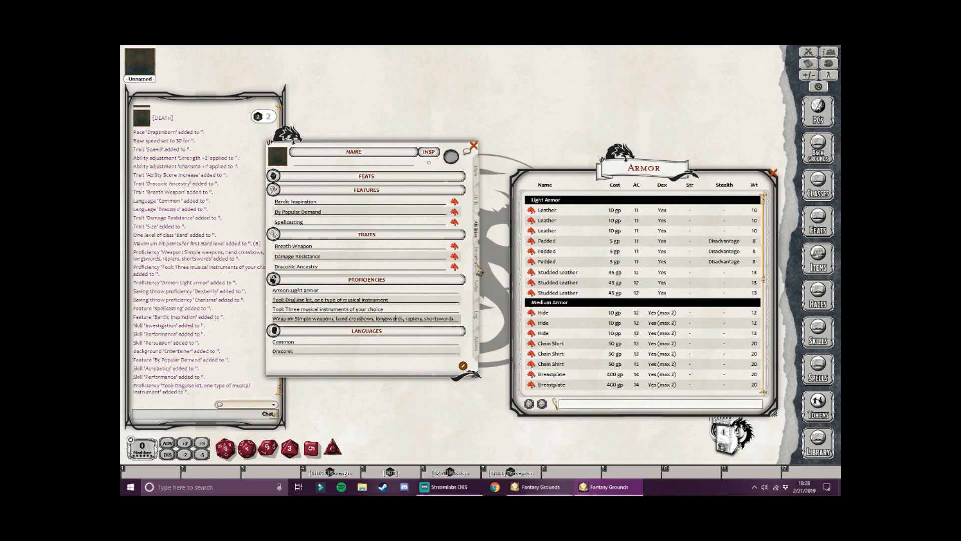
left_click(478, 268)
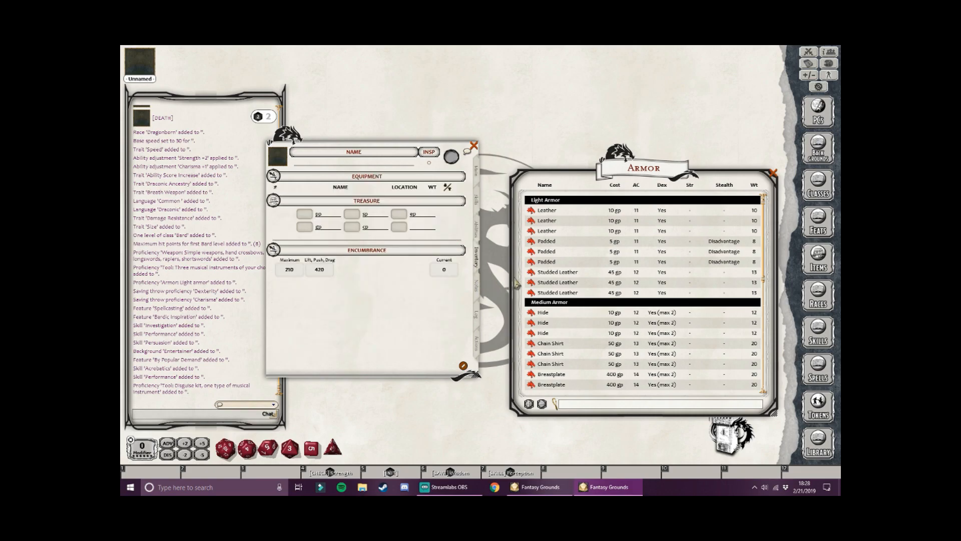
left_click_drag(530, 234, 370, 198)
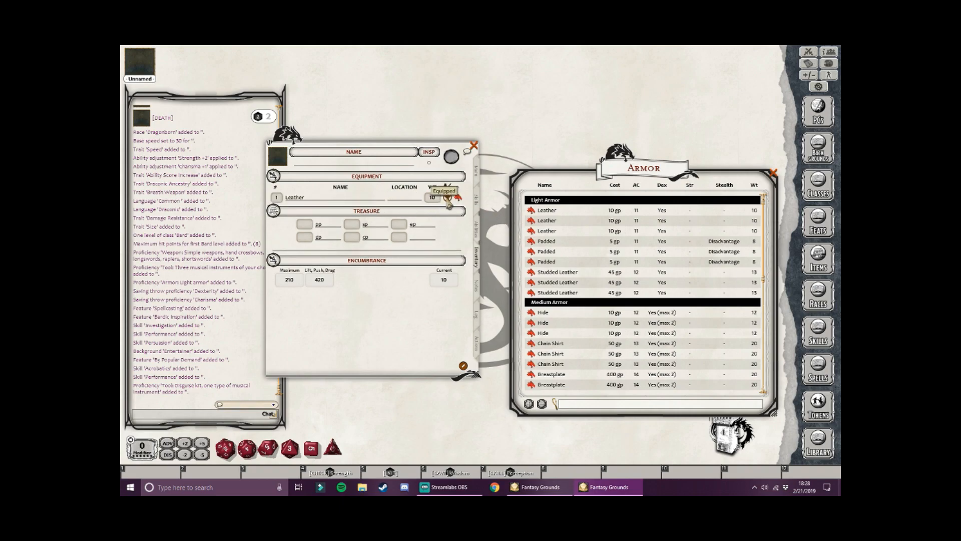
Step: Check the armor class on the main page and try the Leather armor's equipped status in the inventory
left_click(480, 170)
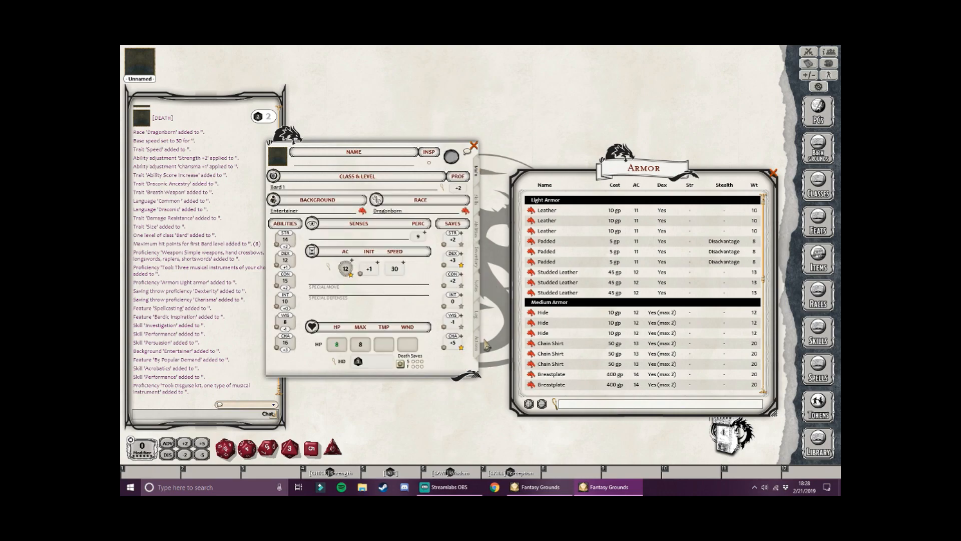
left_click(474, 263)
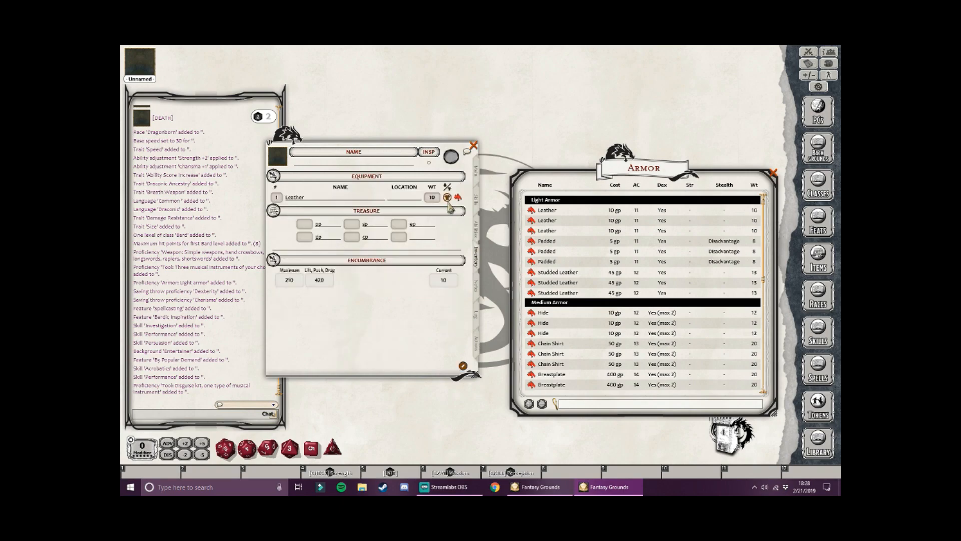
left_click(448, 198)
Step: Close the armor table, filter the item list by "lon", add a Longsword to the inventory, and close the list
left_click(773, 173)
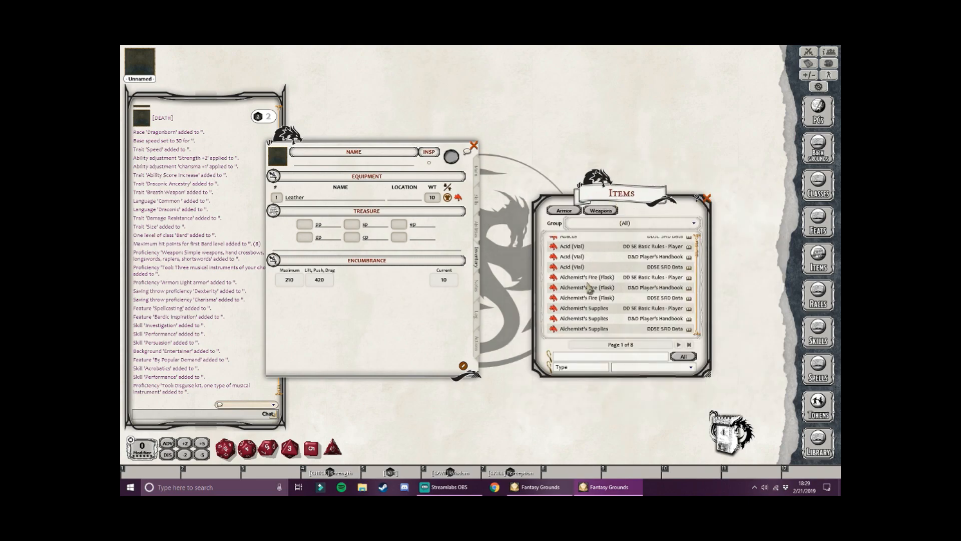
left_click(595, 357)
type("l")
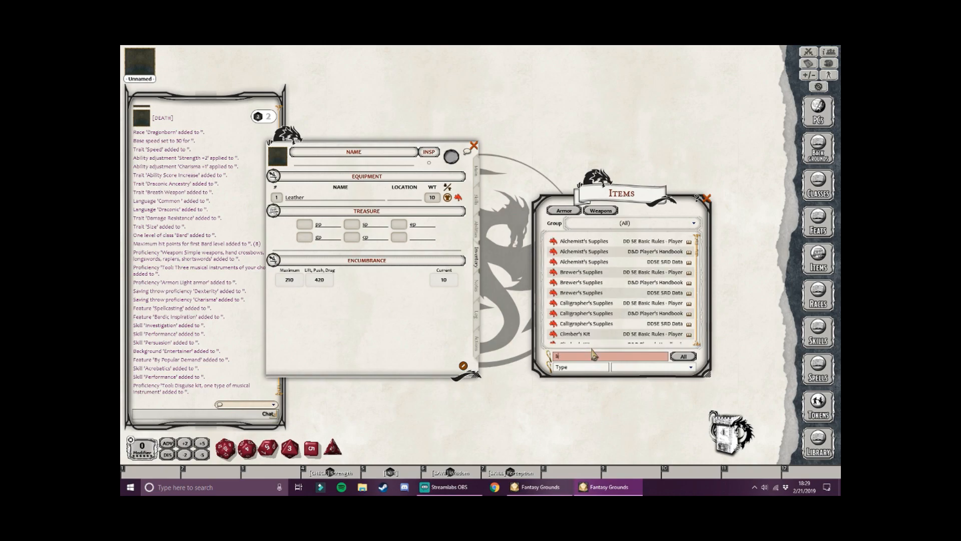
type("o")
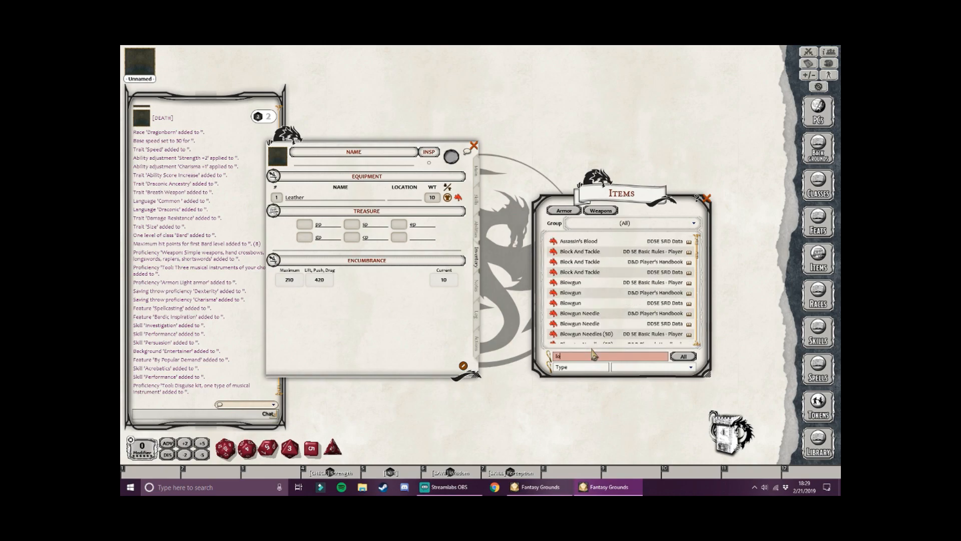
type("n")
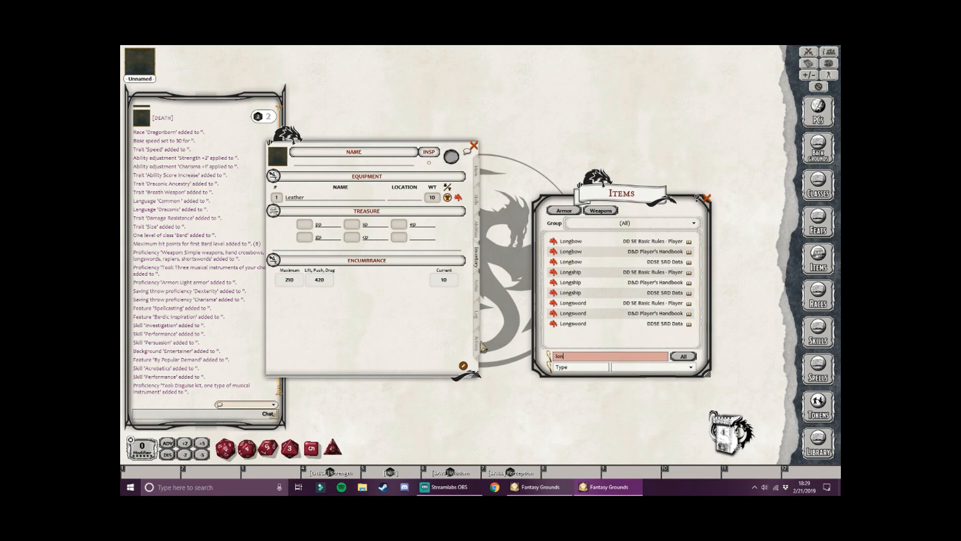
left_click_drag(554, 305, 363, 204)
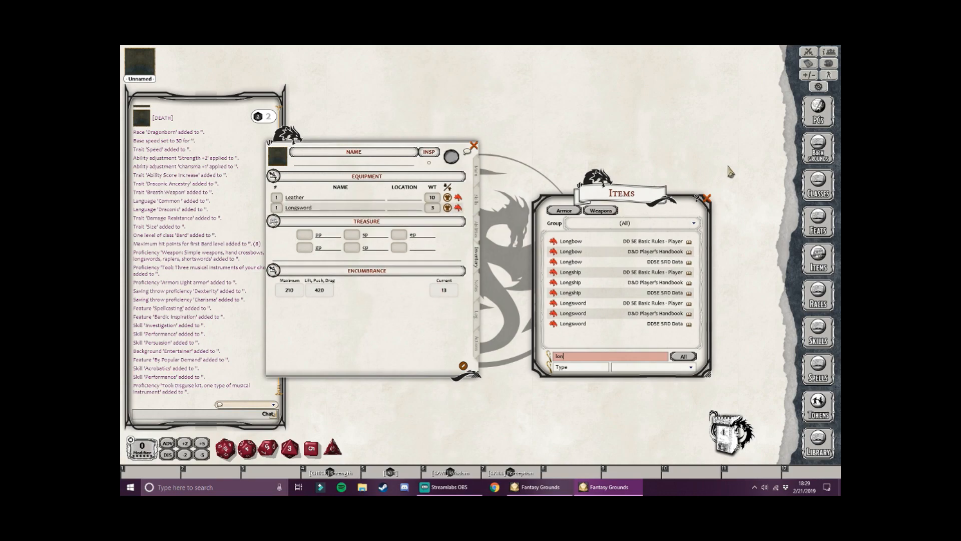
left_click(706, 199)
Step: Check the Longsword's attack and damage entry on the actions page against the character's main page
left_click(478, 348)
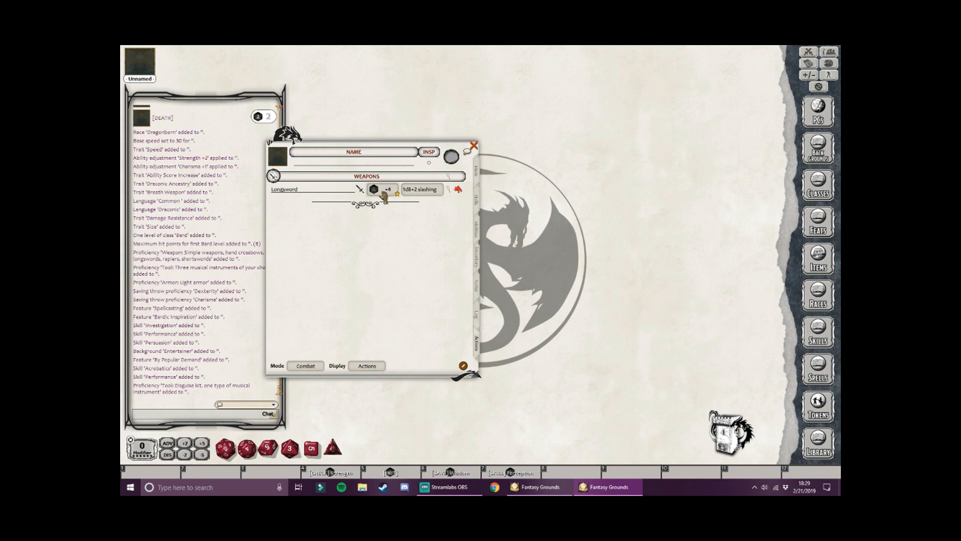
left_click(476, 171)
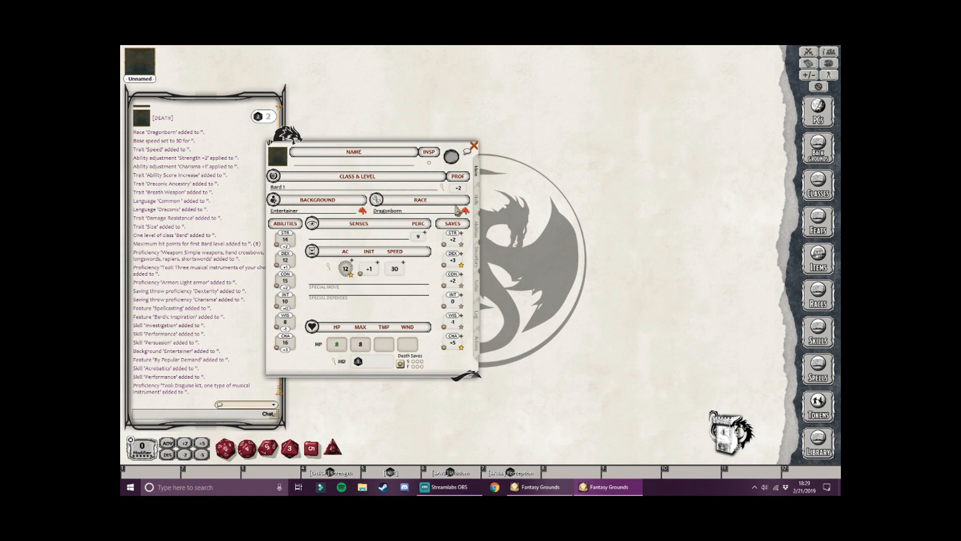
left_click(477, 350)
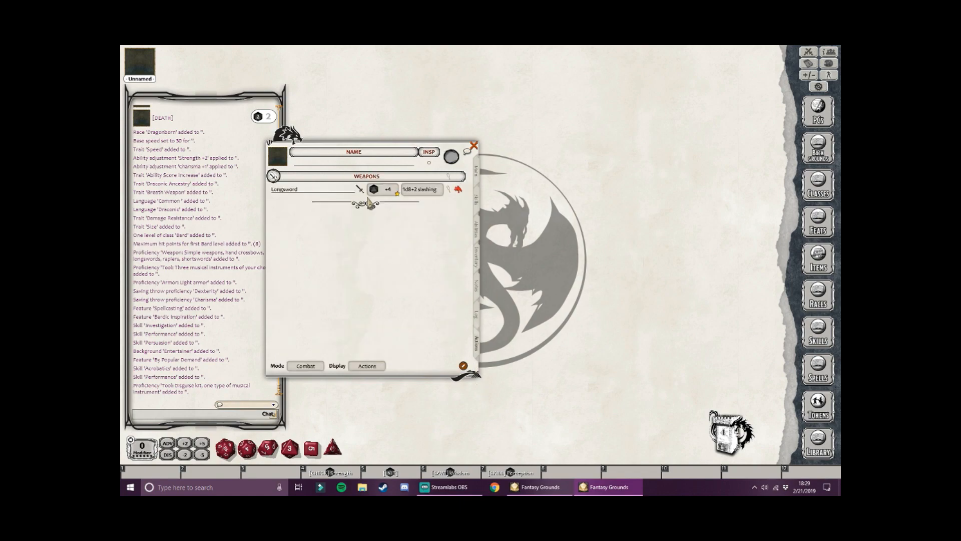
left_click_drag(417, 153, 481, 151)
Step: View and close the Longsword's weapon details, and roll its attack and its damage
left_click(512, 188)
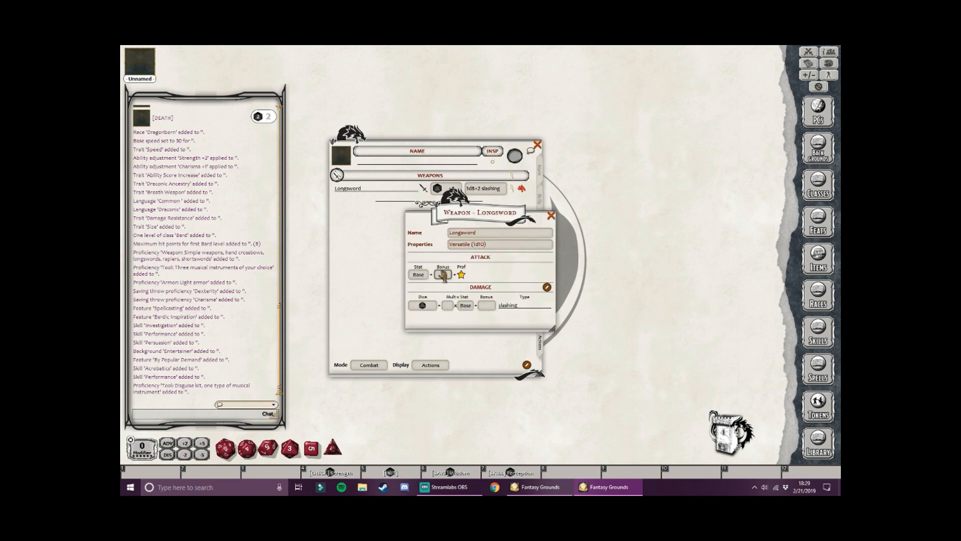
left_click(551, 216)
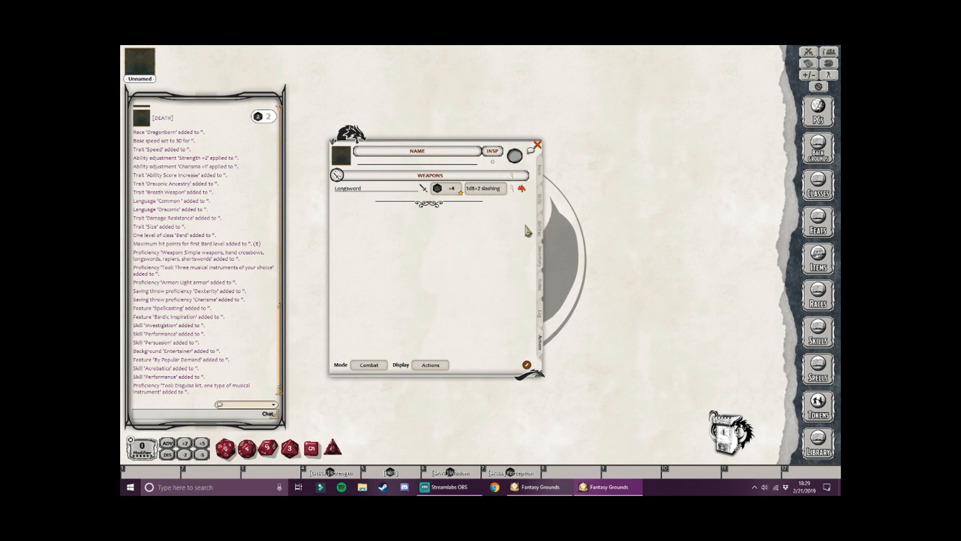
double_click(446, 193)
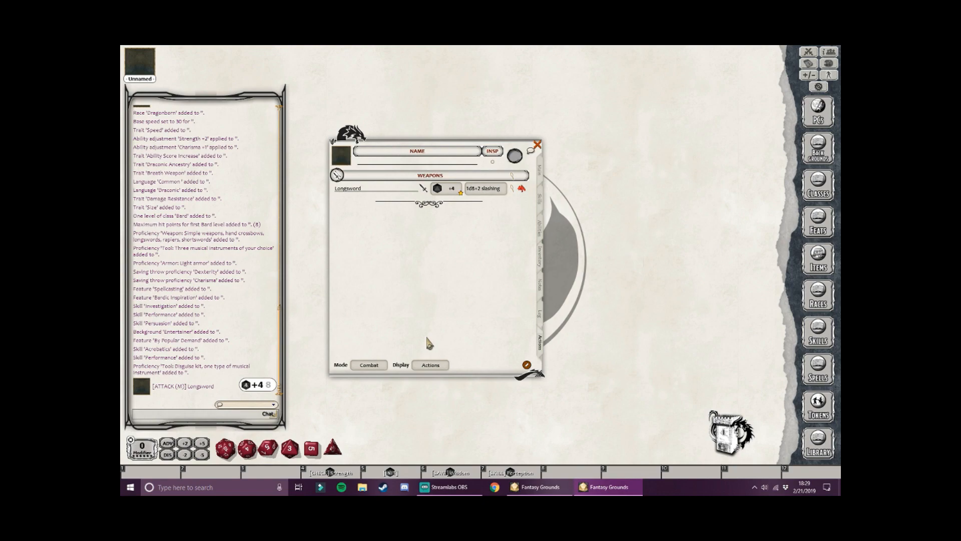
double_click(486, 194)
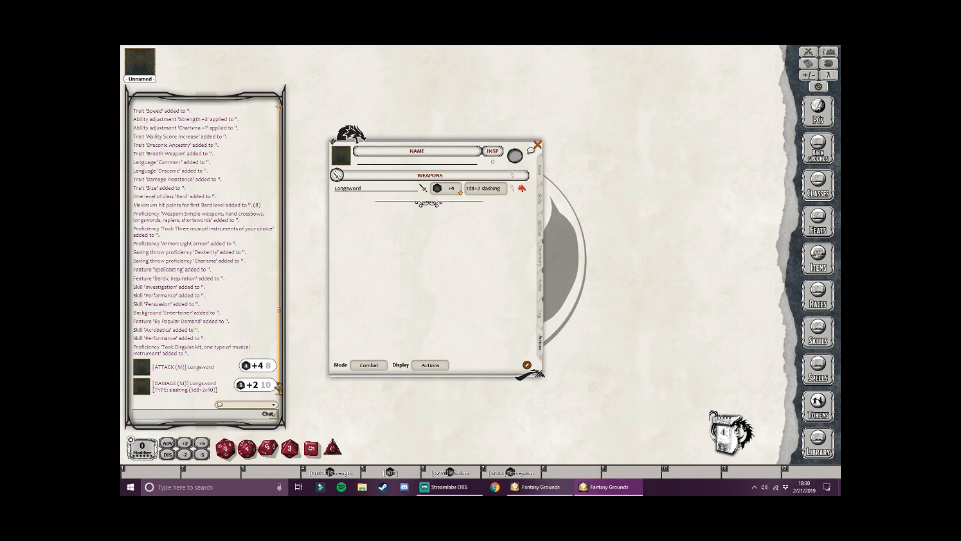
Step: Set the actions page to Summary display and Standard mode, and open the spell list beside the sheet
left_click(423, 366)
left_click(368, 366)
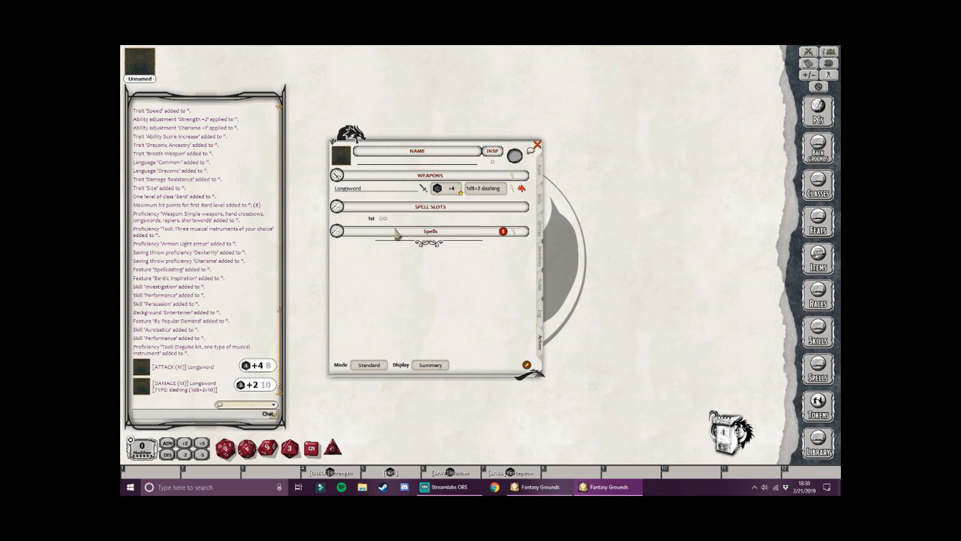
left_click(827, 373)
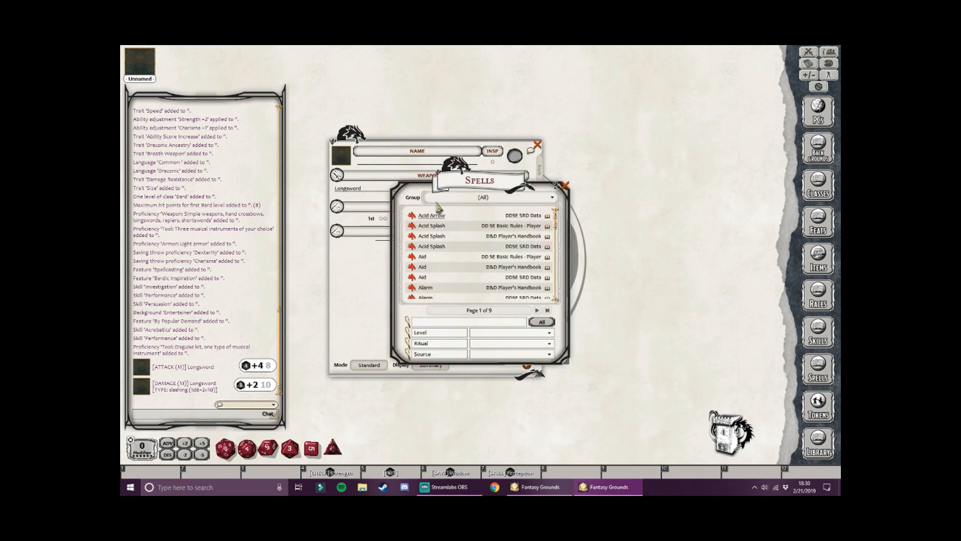
left_click_drag(500, 181, 688, 177)
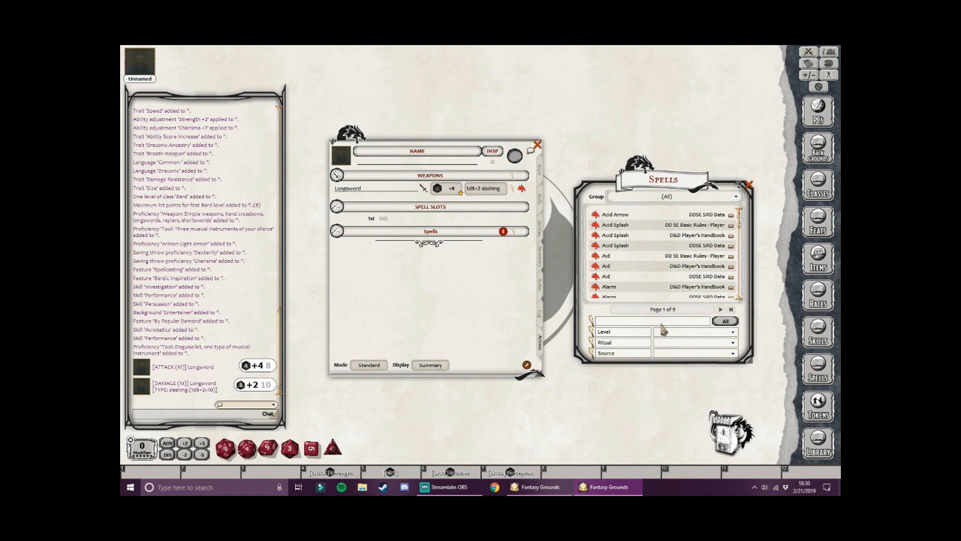
Step: Filter the spell list to source Bard and level 0
left_click(676, 354)
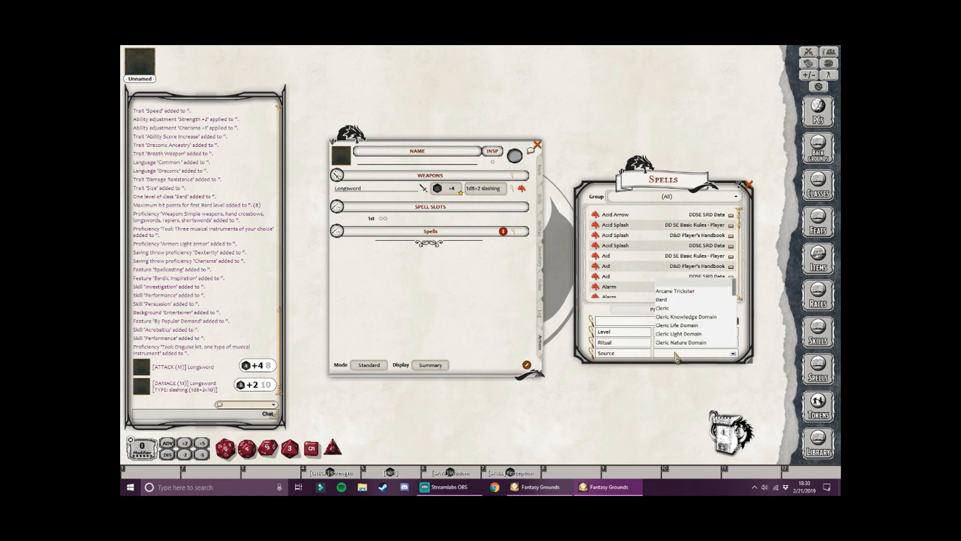
left_click(675, 299)
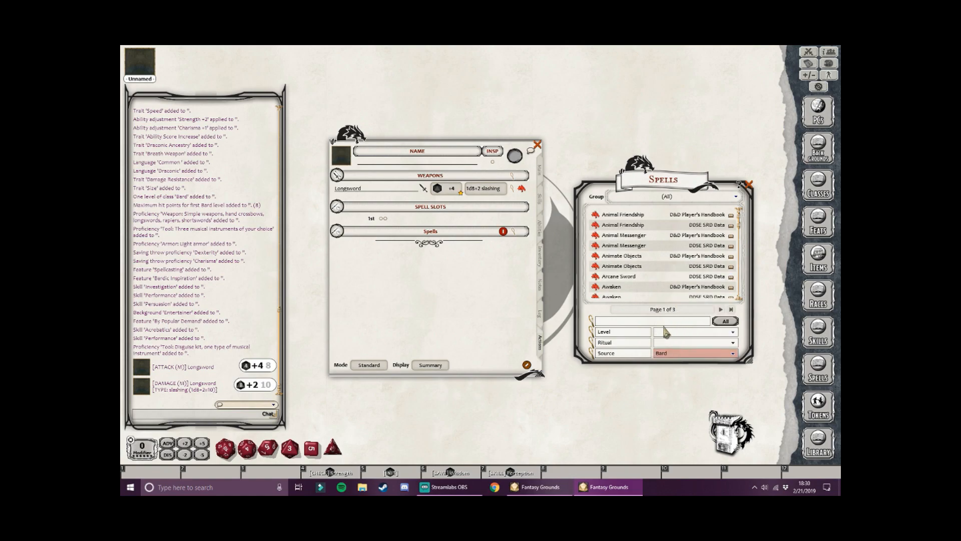
left_click(694, 333)
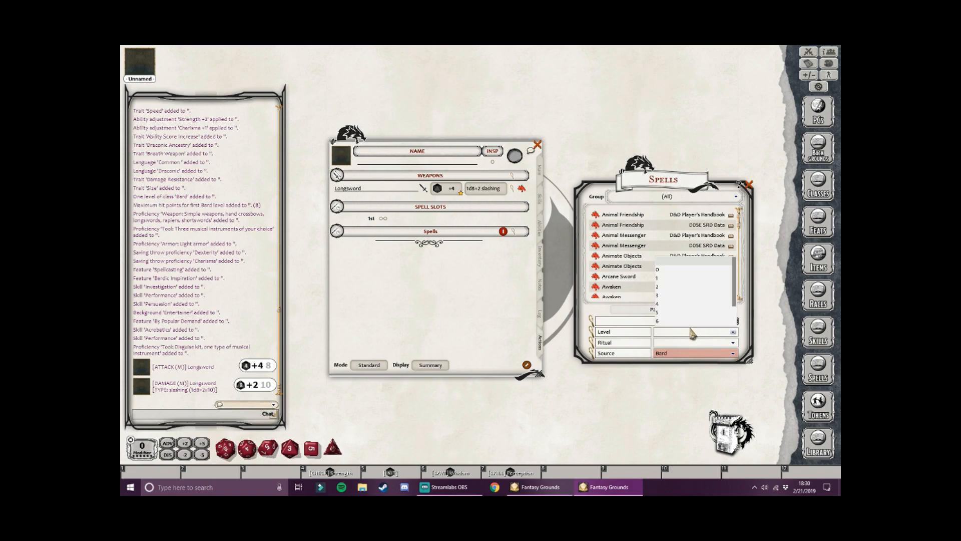
left_click(671, 270)
Step: Add the Mage Hand and Message cantrips to the character's spells
scroll(645, 273, "down", 2)
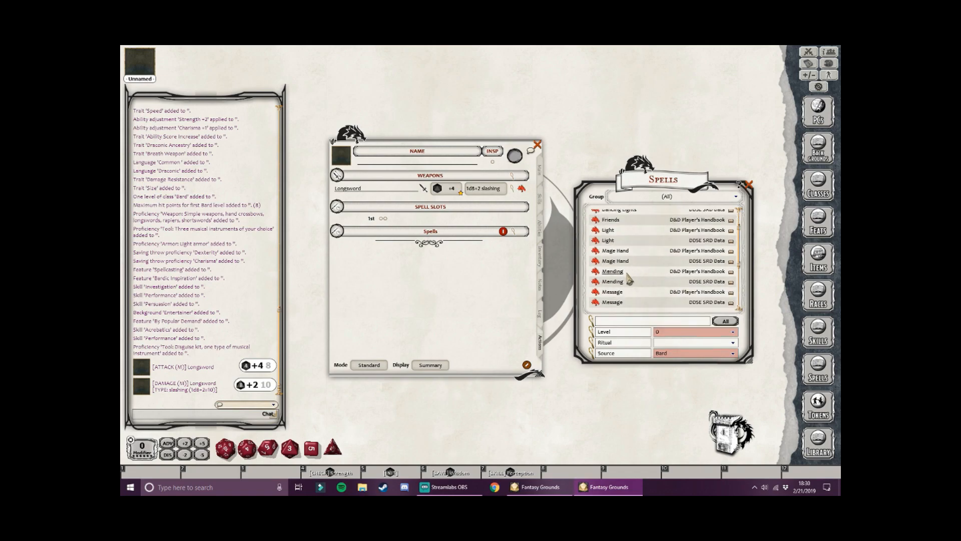
left_click_drag(596, 252, 424, 258)
scroll(636, 283, "down", 3)
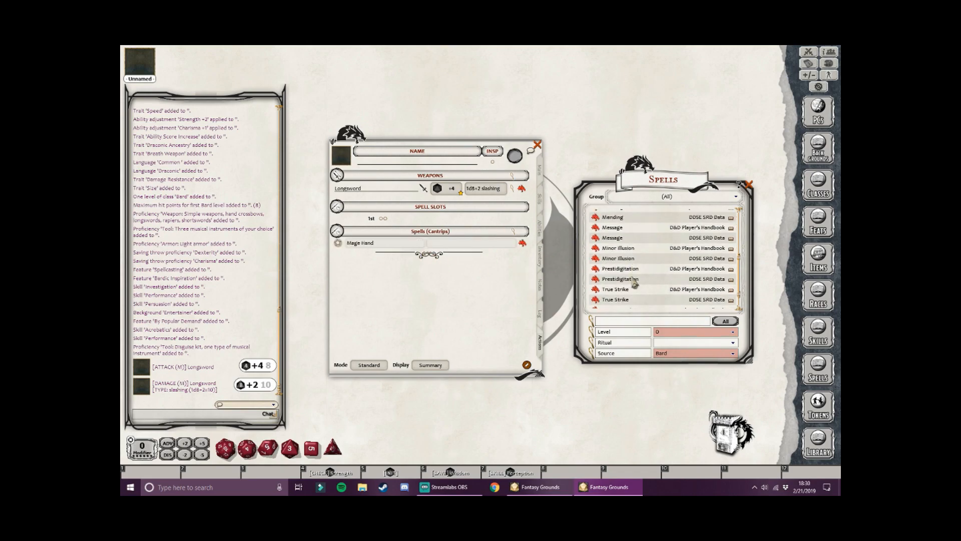
left_click_drag(595, 240, 393, 283)
scroll(624, 296, "down", 1)
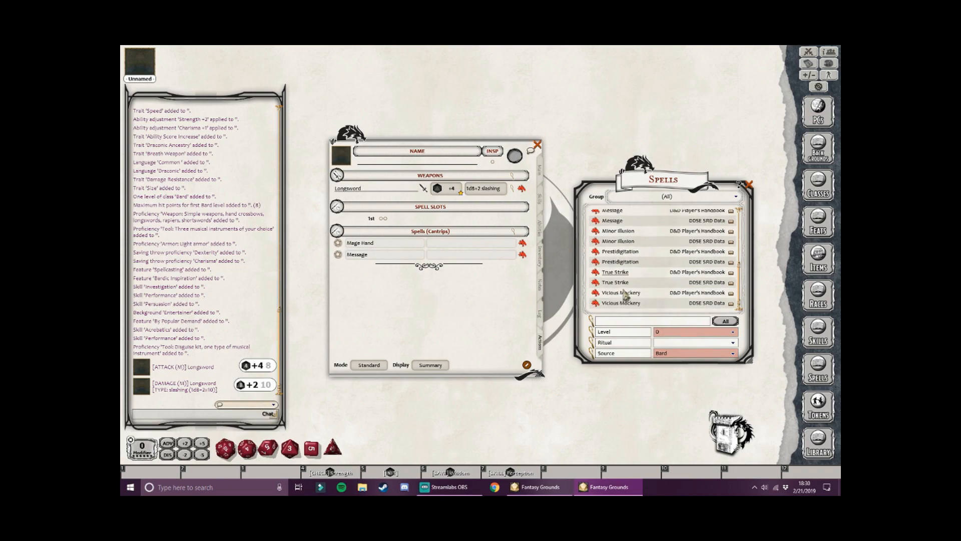
Step: Filter the Bard spell list to level 1 and add the Cure Wounds spell to the character
left_click(696, 333)
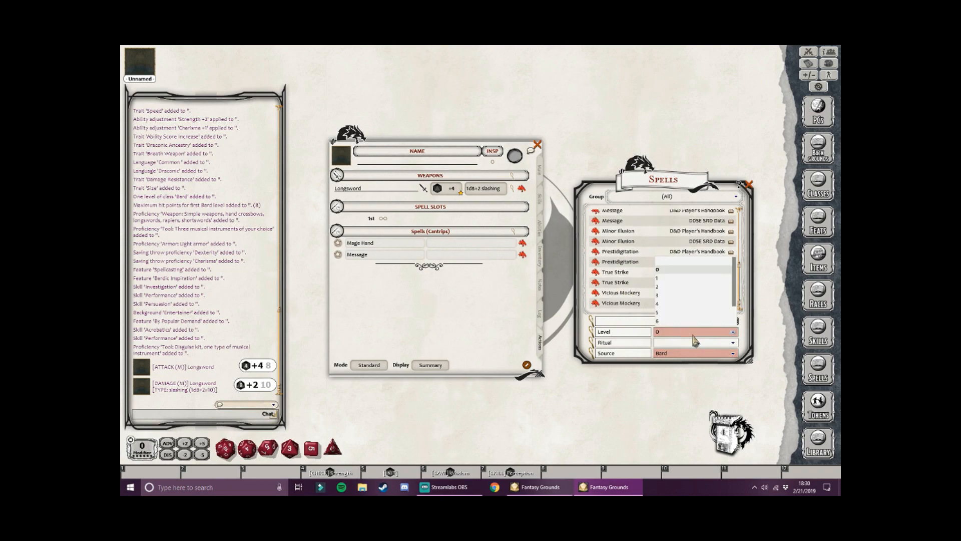
left_click(670, 277)
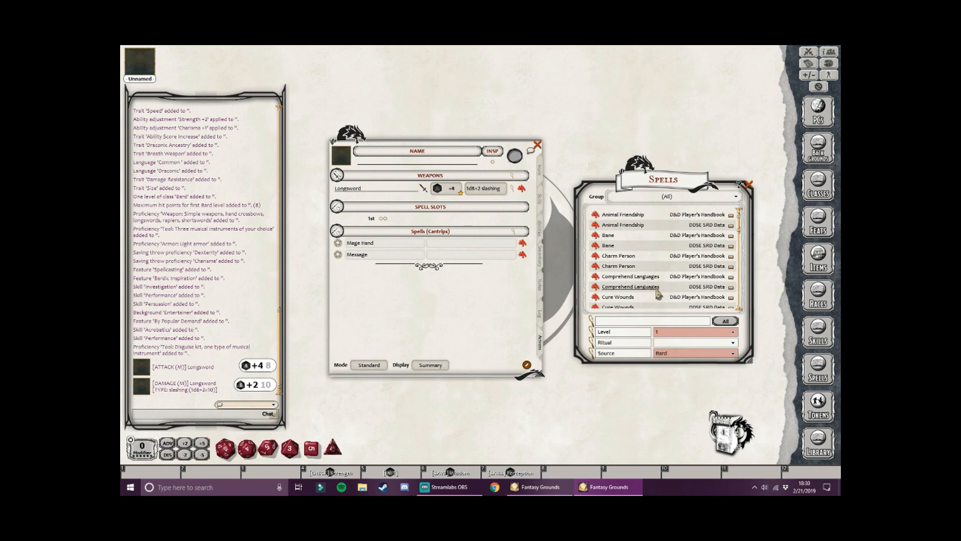
scroll(598, 265, "down", 2)
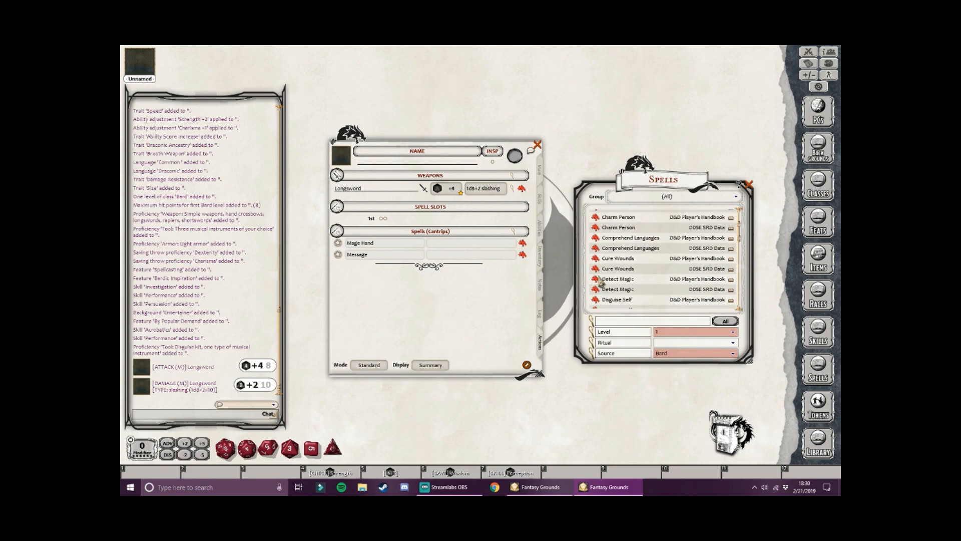
left_click_drag(601, 261, 420, 311)
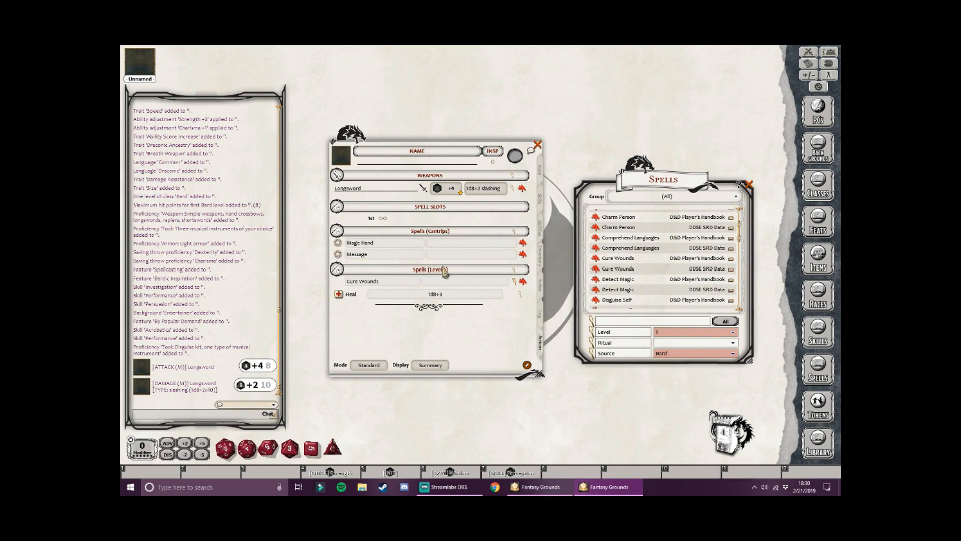
Step: Add the level 1 Sleep spell to the character's spells and close the spell list
scroll(605, 293, "down", 2)
scroll(600, 277, "down", 3)
scroll(600, 281, "down", 2)
scroll(599, 277, "down", 6)
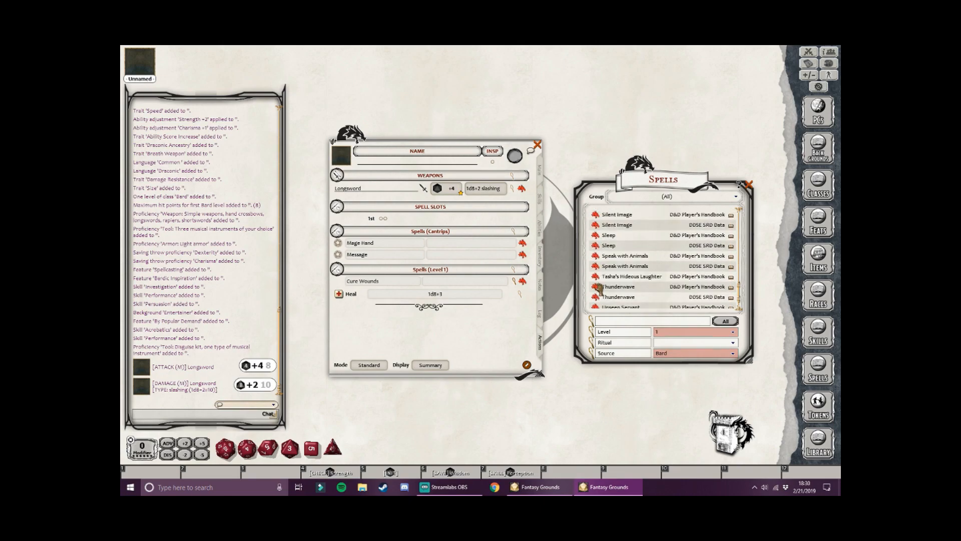
left_click_drag(595, 247, 413, 315)
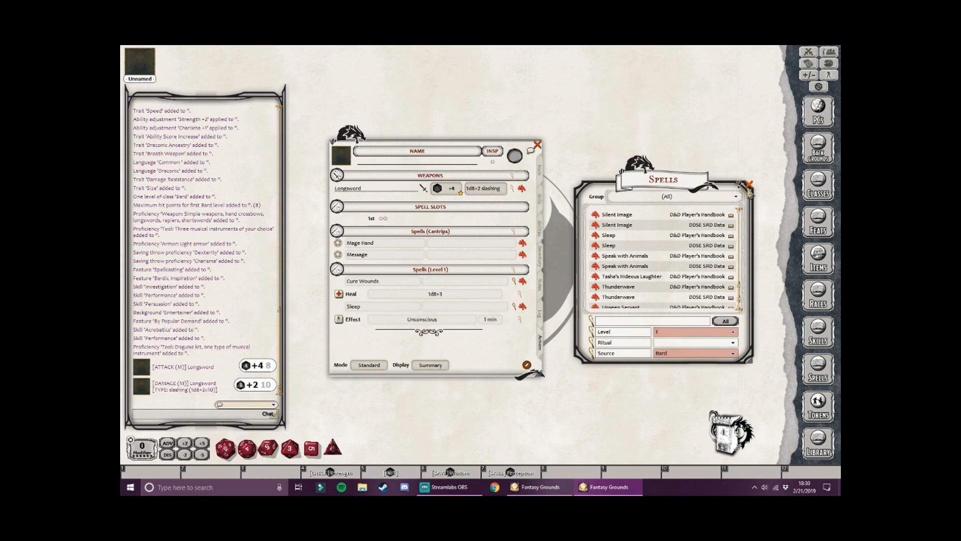
left_click(749, 186)
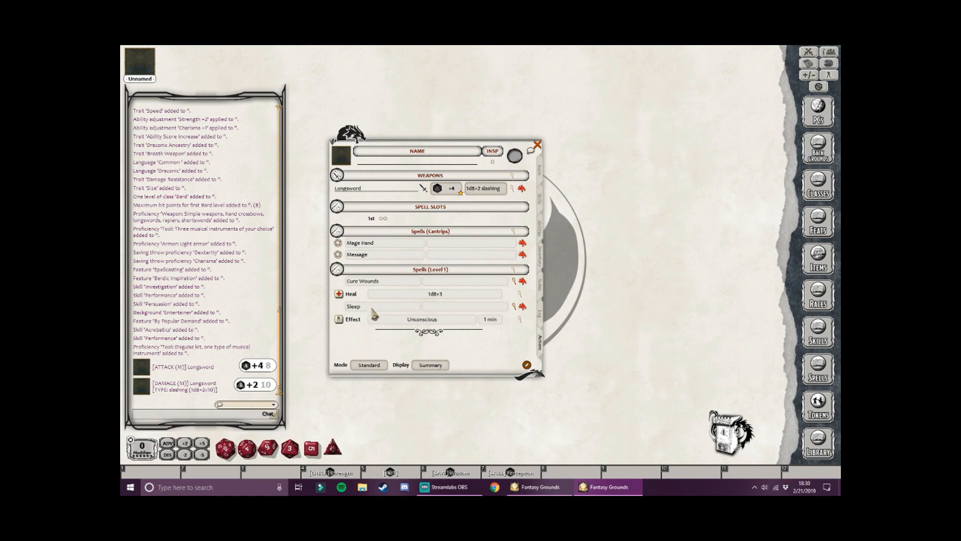
Step: Set the actions page to Group display and Combat mode
left_click(431, 366)
left_click(432, 366)
left_click(380, 368)
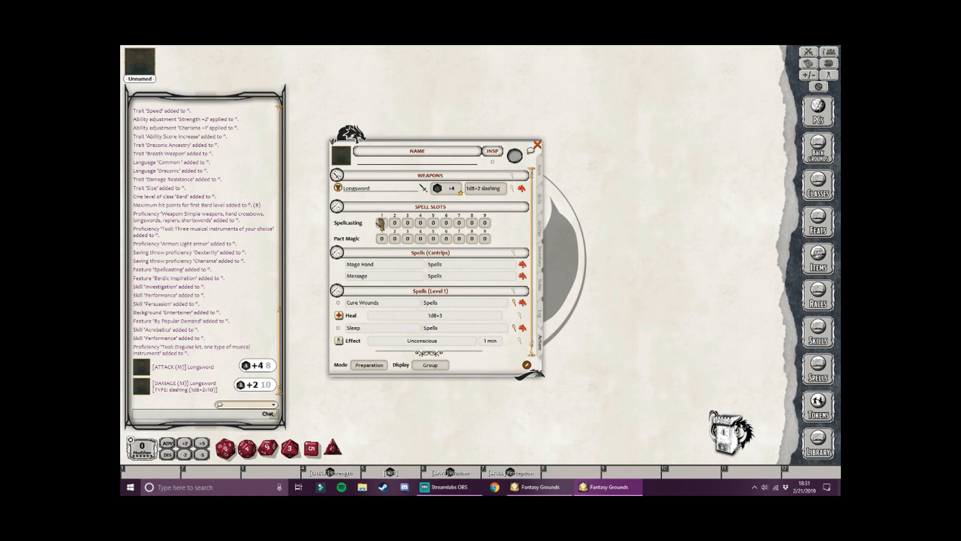
left_click(371, 368)
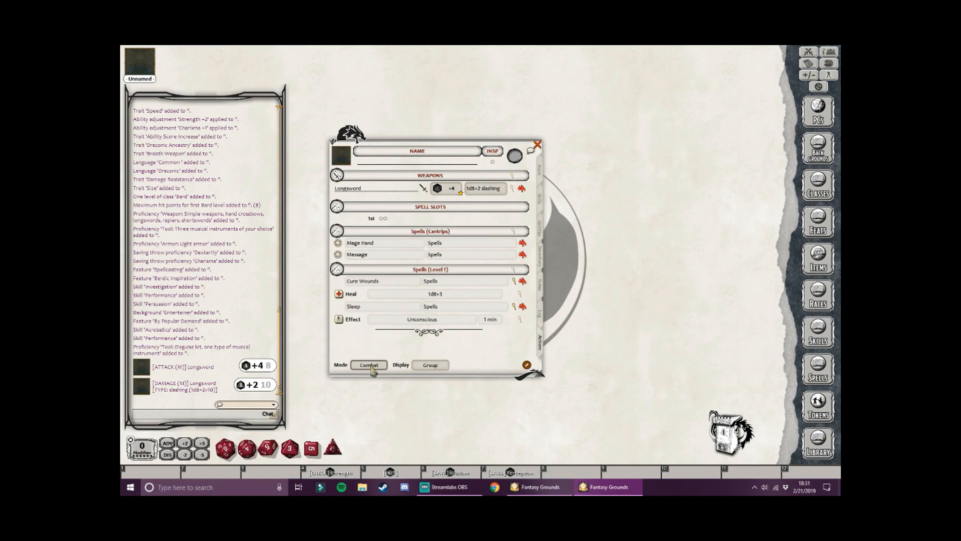
Step: Roll the healing of Cure Wounds and trigger the Unconscious effect of Sleep
double_click(339, 295)
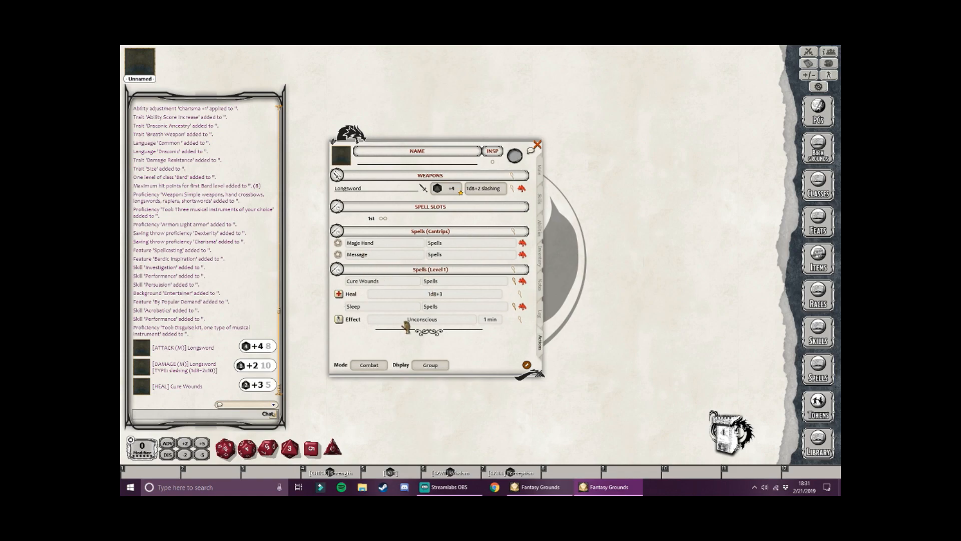
left_click(339, 320)
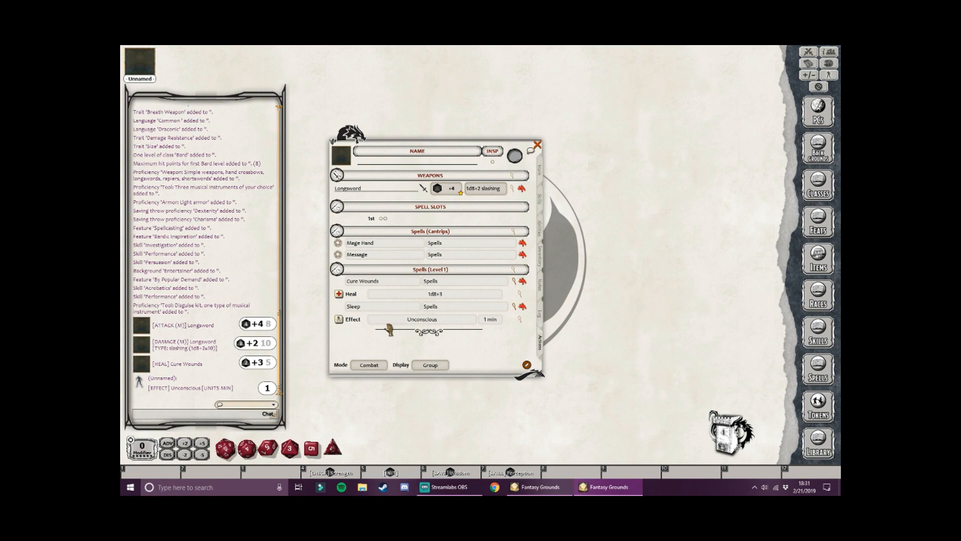
Step: Read and close the Sleep spell's description, and roll five d8 dice into the chat
left_click(521, 307)
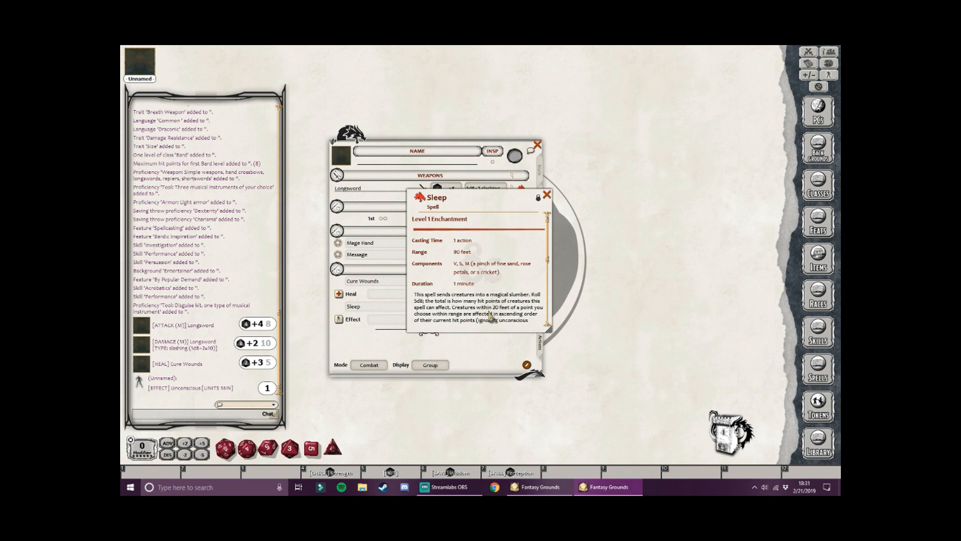
scroll(480, 316, "down", 1)
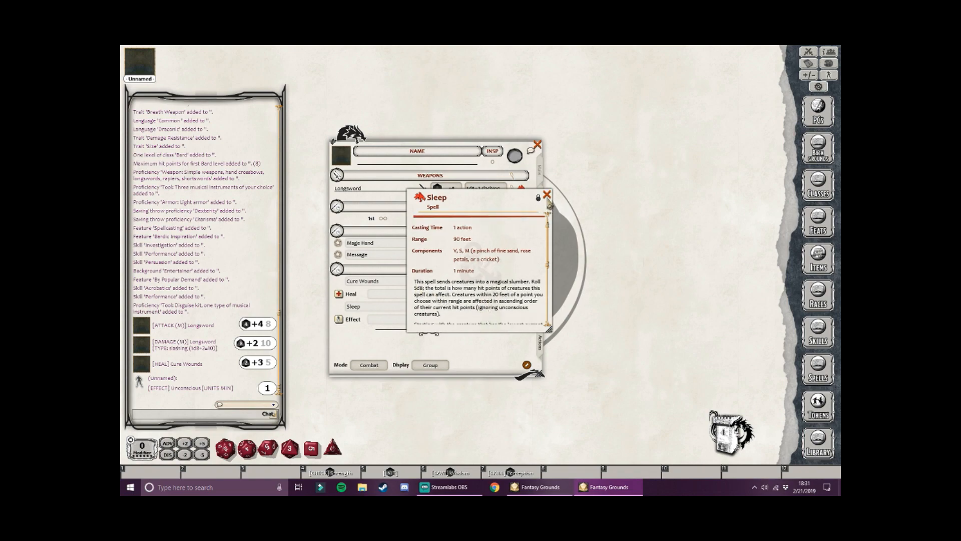
left_click(547, 196)
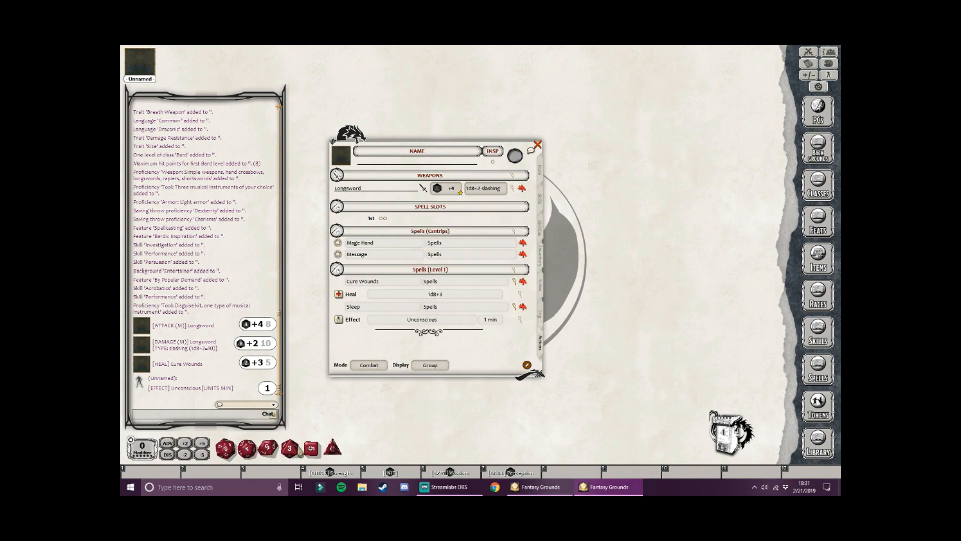
right_click(290, 446)
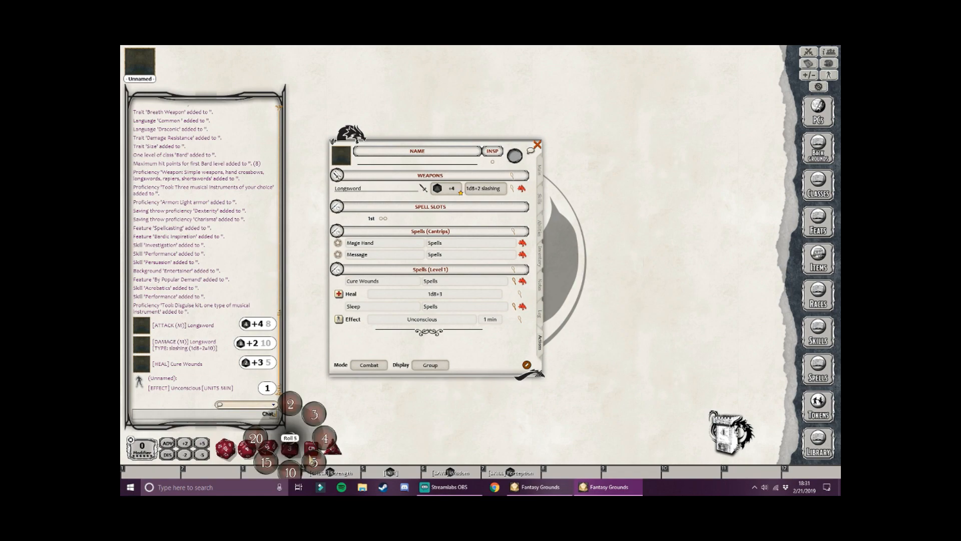
left_click(316, 461)
left_click_drag(316, 464, 239, 308)
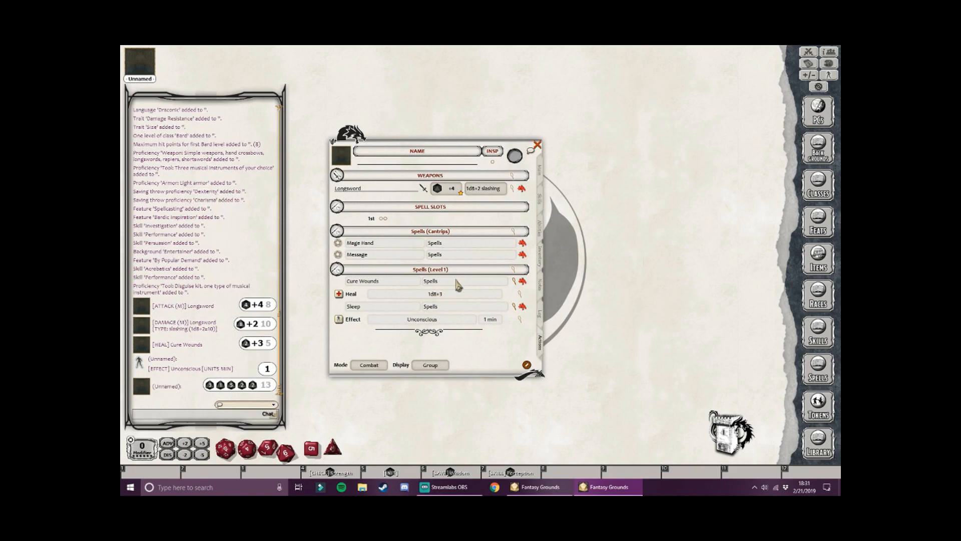
Step: Return to the character's main page, and browse and close the skills list
left_click(542, 183)
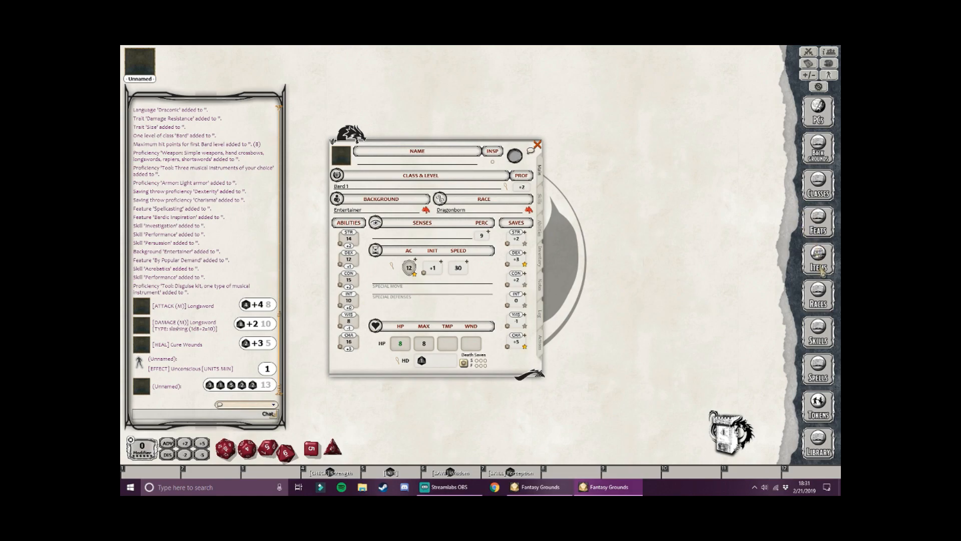
left_click(822, 336)
scroll(532, 267, "down", 5)
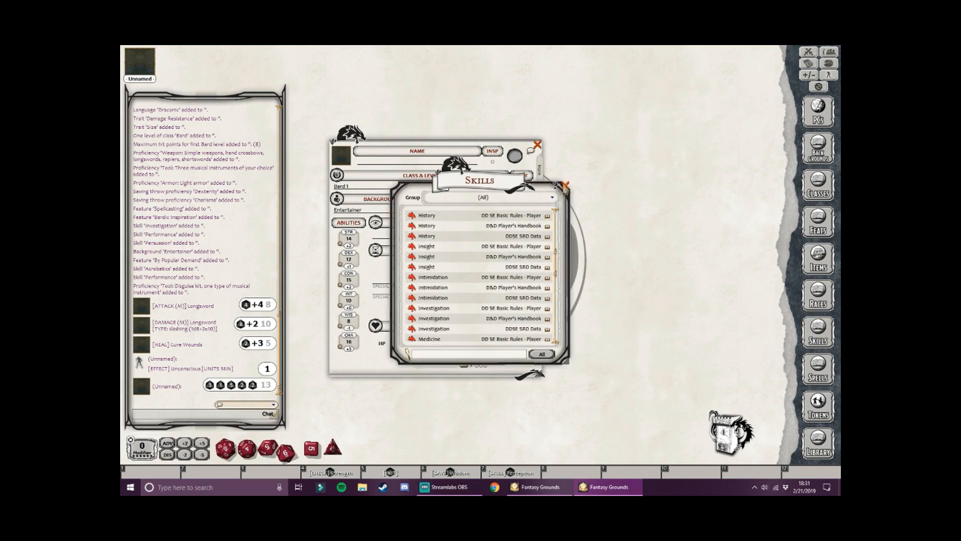
left_click(565, 186)
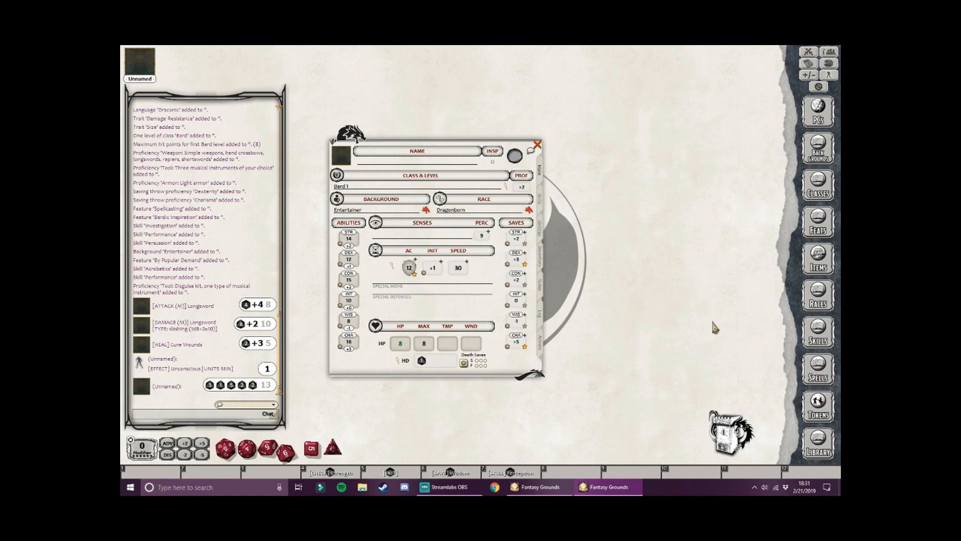
Step: Assign the light-haired character token from the token library to the character sheet and close the library
left_click(819, 406)
left_click(405, 226)
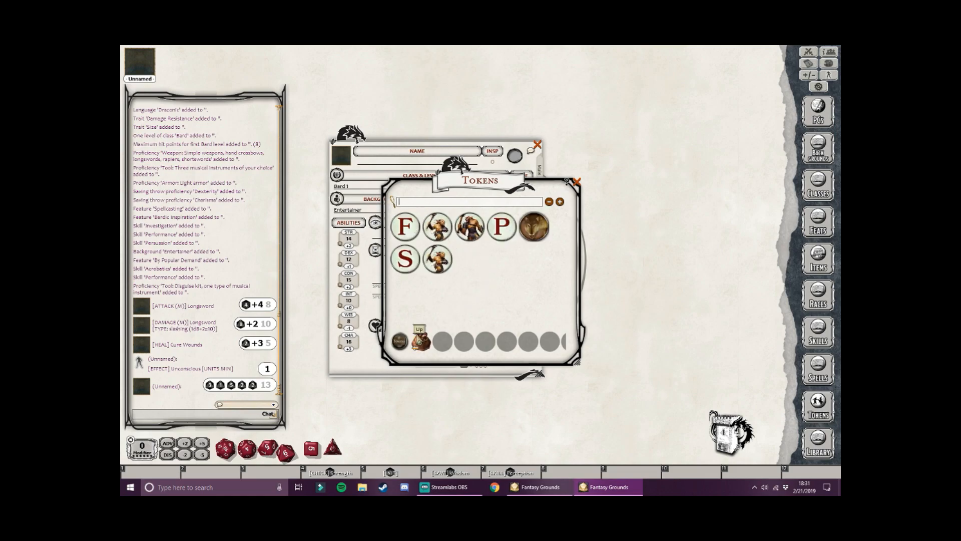
left_click(420, 342)
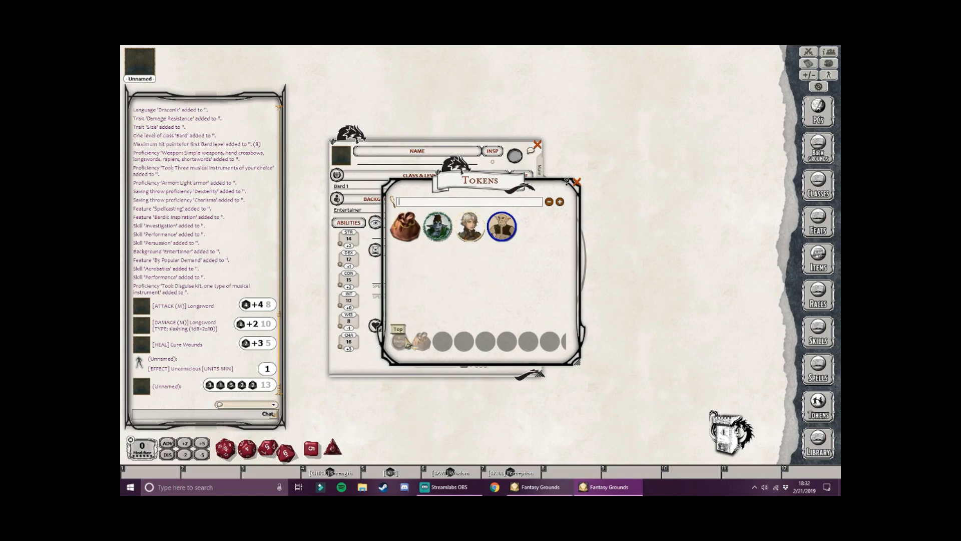
left_click_drag(503, 185, 678, 257)
left_click_drag(646, 295, 515, 155)
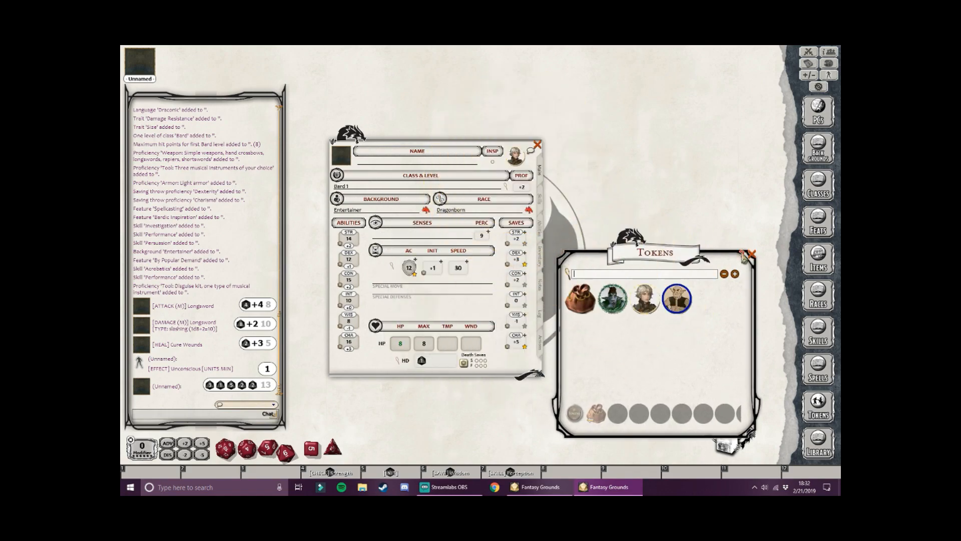
left_click(751, 254)
left_click_drag(520, 163, 546, 84)
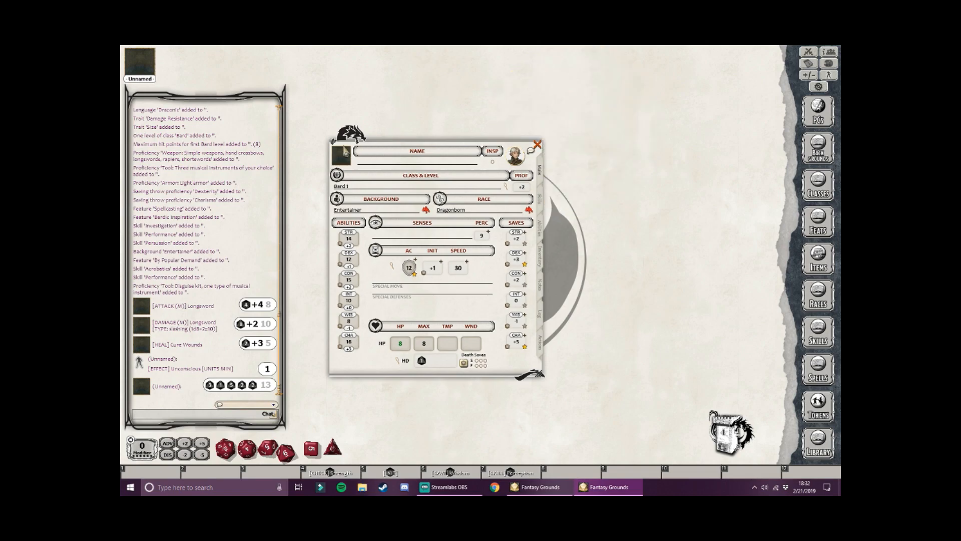
Step: Set the character's portrait to a reddish-brown Dragonborn head from the Dragonborn images in the portrait selection
left_click(343, 157)
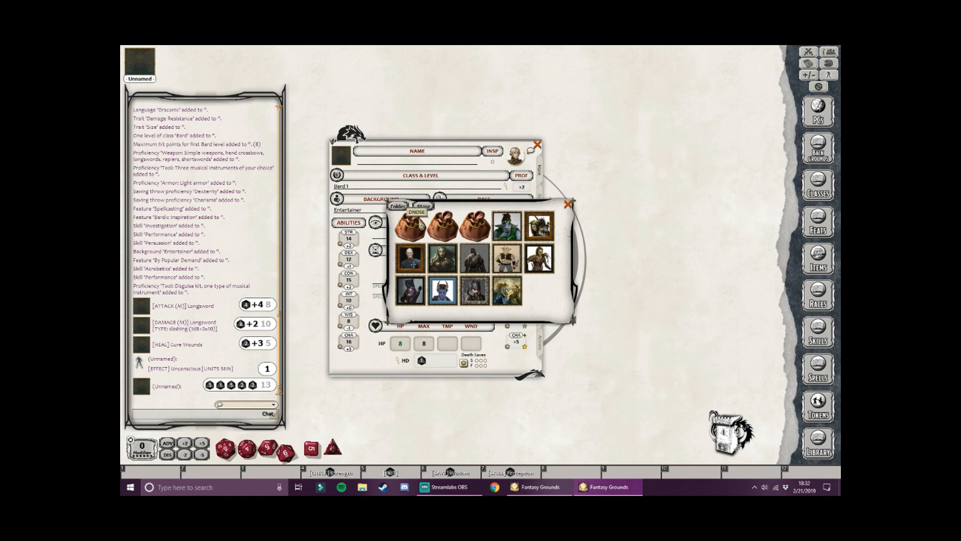
left_click(420, 225)
left_click(445, 236)
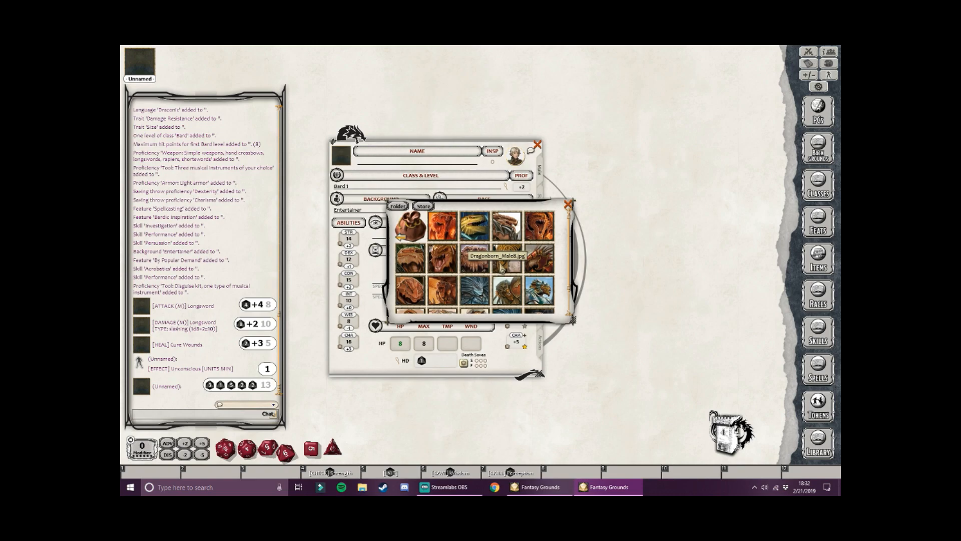
scroll(501, 263, "down", 2)
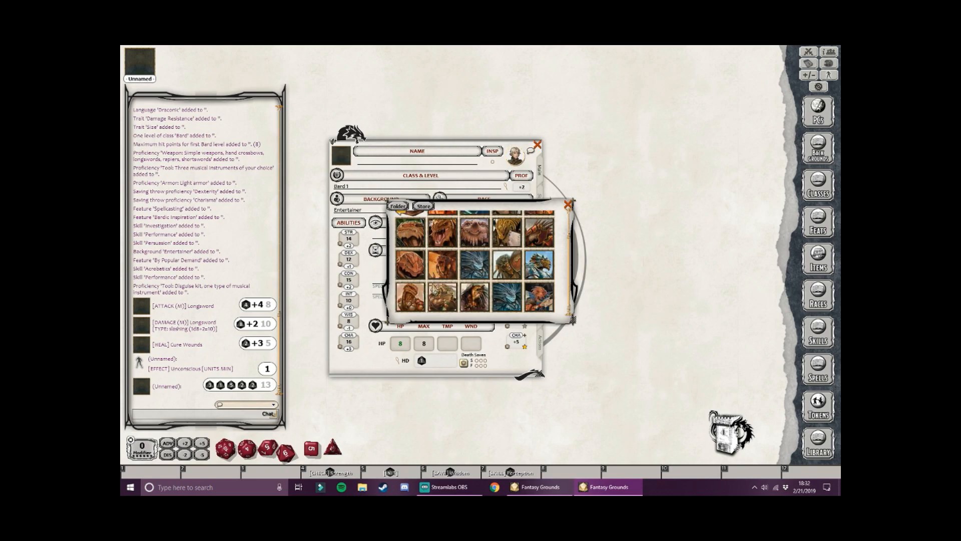
left_click_drag(401, 253, 456, 252)
left_click(456, 252)
Step: Name the character Krakas Strongjaw
left_click(432, 166)
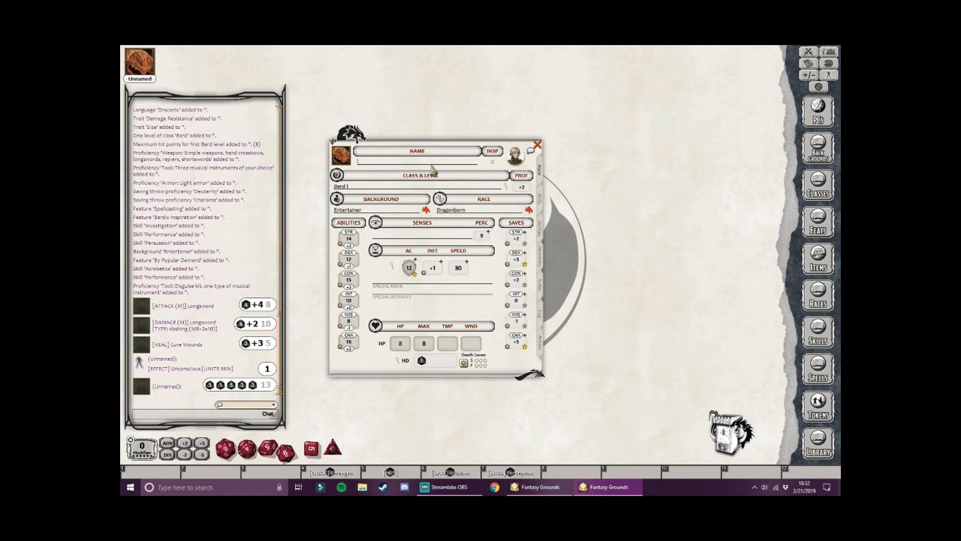
type("Kr")
key("shift")
type("akas")
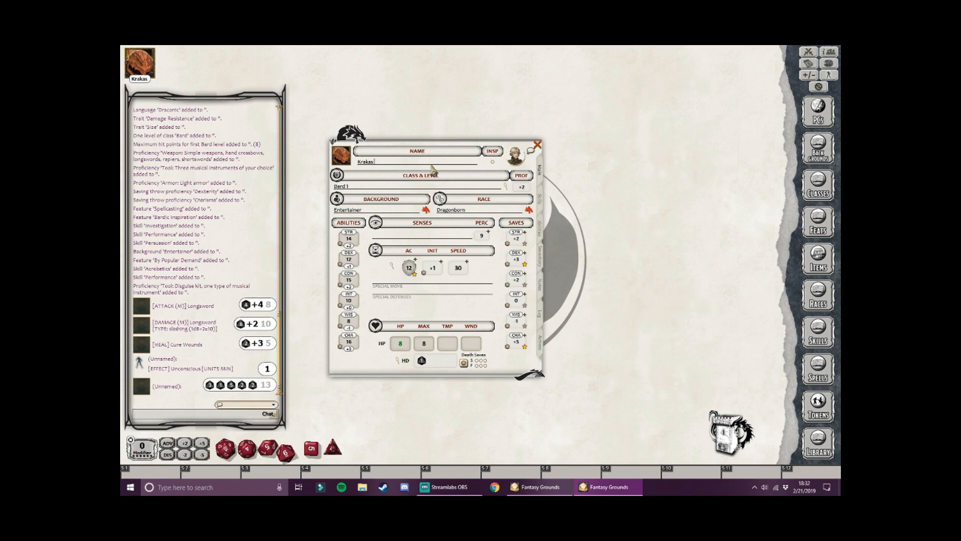
type(" Strongjaw")
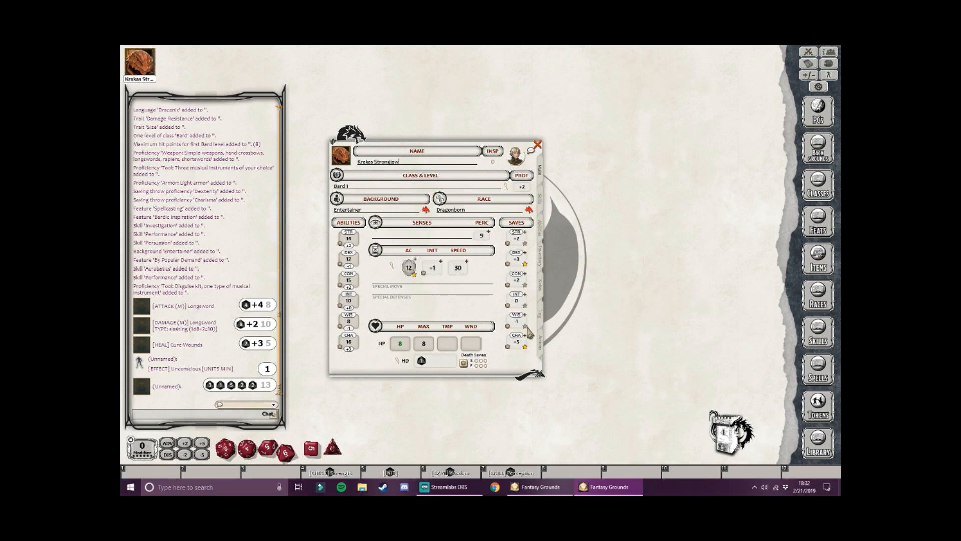
Step: Review the character's skills, features, traits and proficiencies, including the musical instrument choice, and the inventory
left_click(541, 205)
left_click(541, 229)
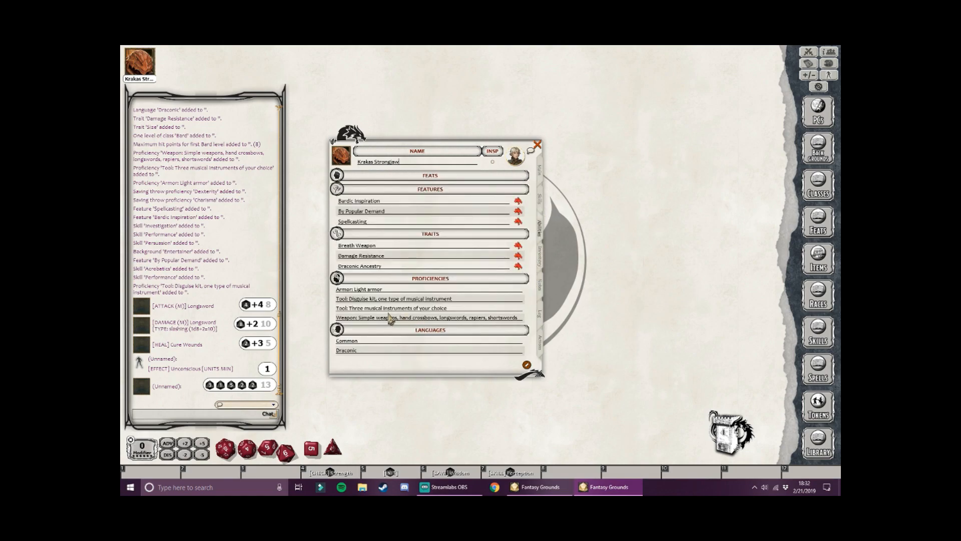
left_click(402, 308)
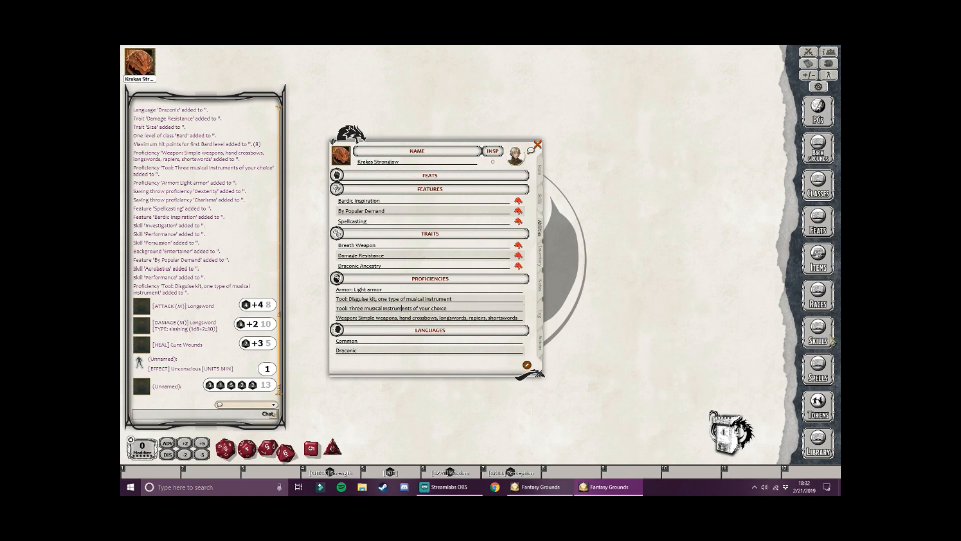
left_click(541, 256)
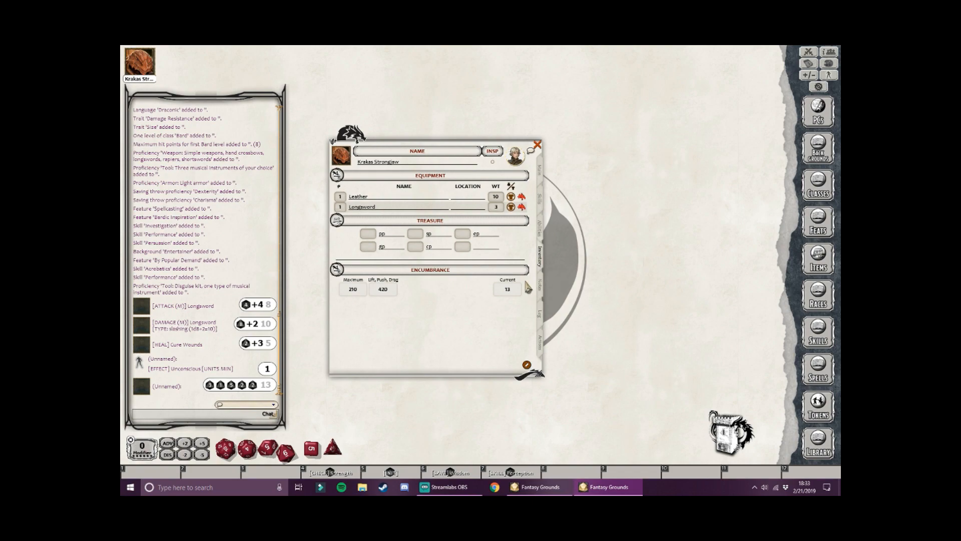
Step: Enter gender Male and age 37 in the character's notes, and open the Player's Handbook Entertainer background in an enlarged window beside the sheet
left_click(541, 284)
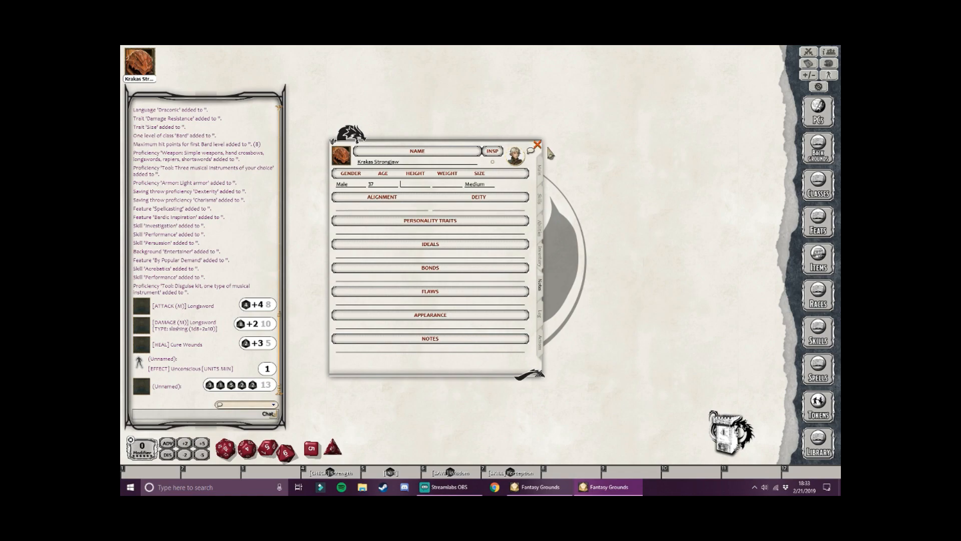
left_click(817, 156)
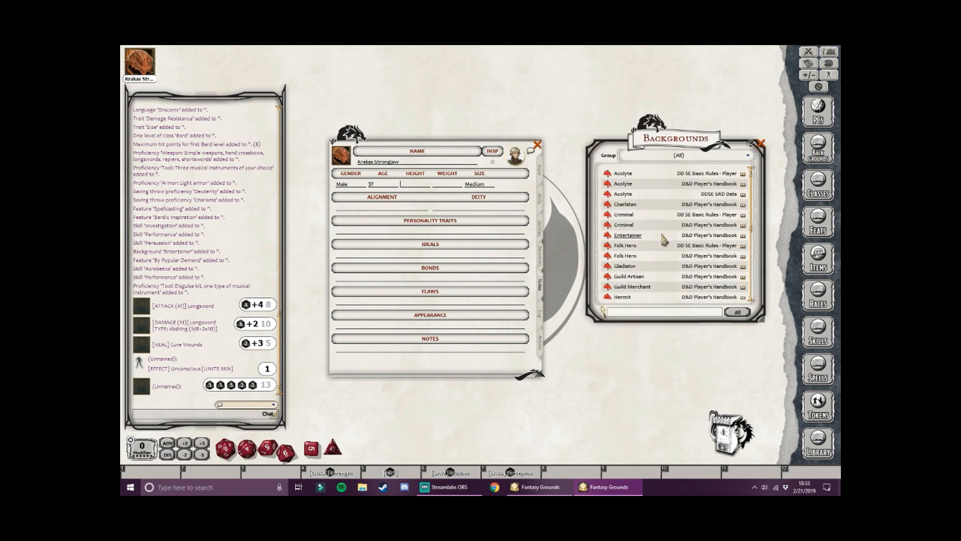
scroll(661, 239, "down", 1)
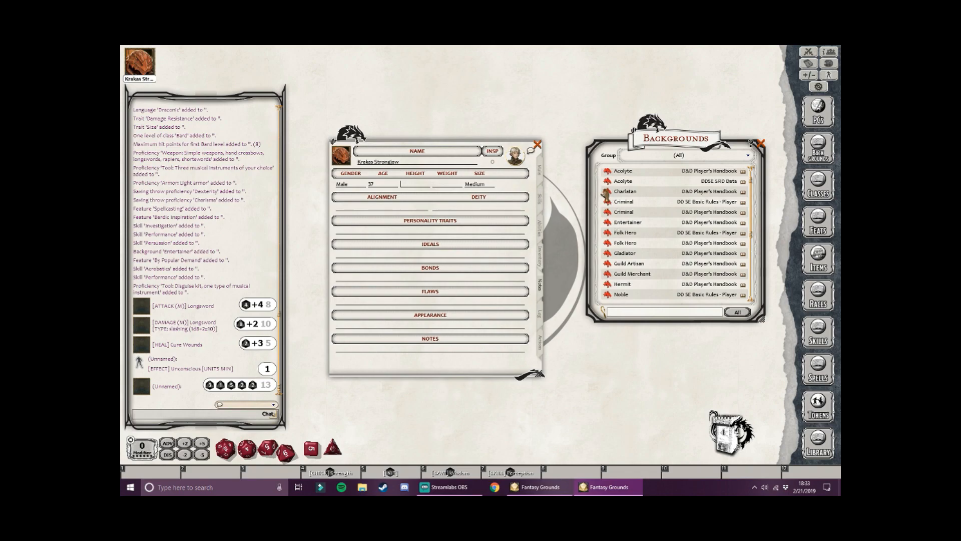
left_click(607, 224)
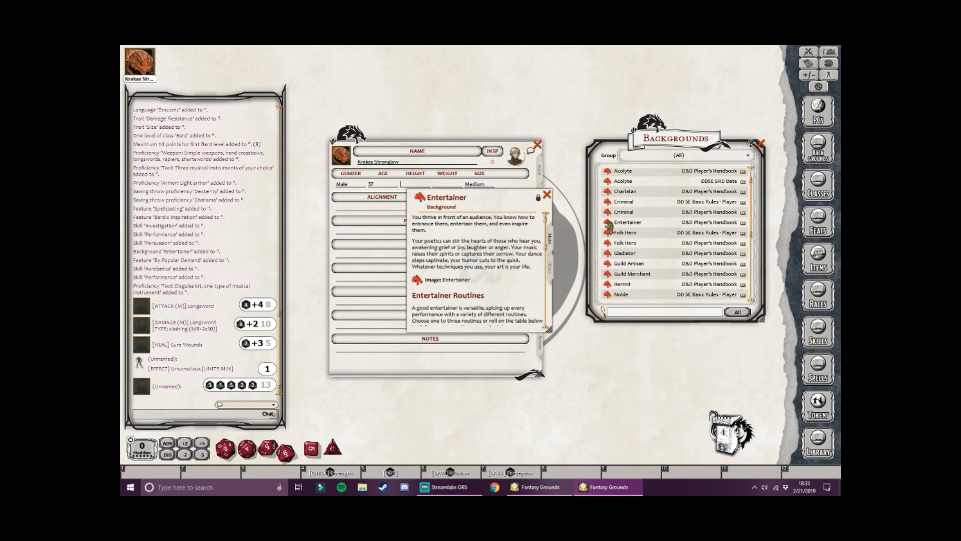
left_click_drag(549, 329, 720, 434)
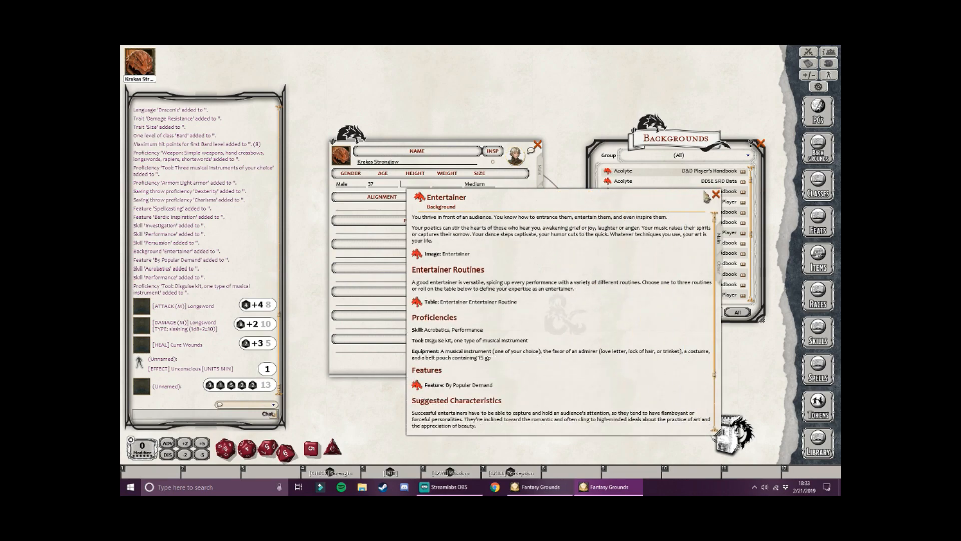
left_click_drag(621, 216, 755, 157)
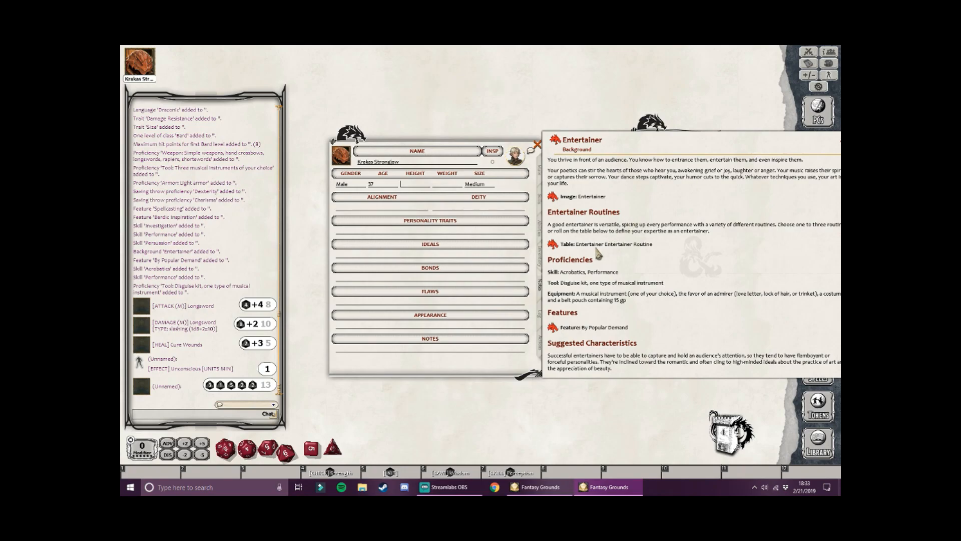
Step: Roll once on the Entertainer Routine table linked in the background, check its list of routines, and close the table
left_click(554, 245)
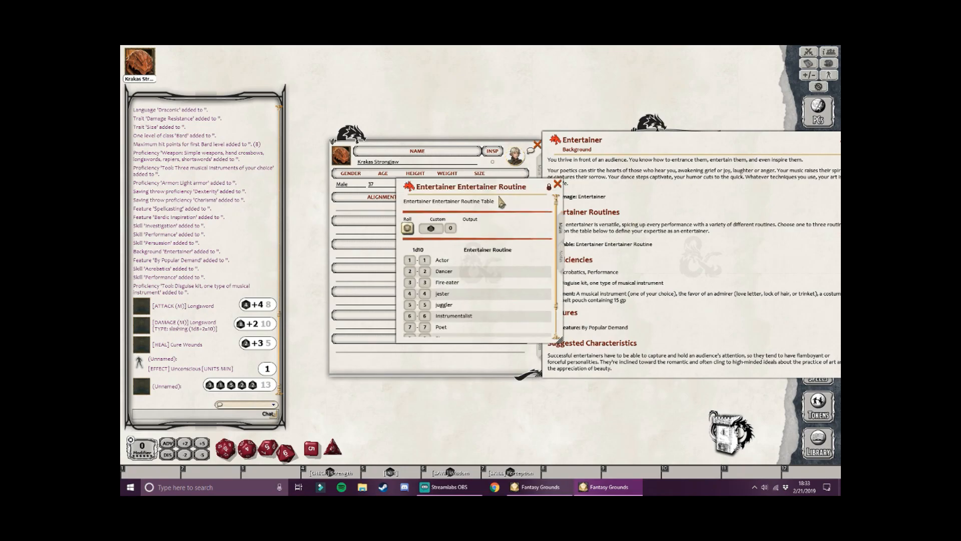
left_click_drag(509, 198, 745, 174)
left_click(611, 212)
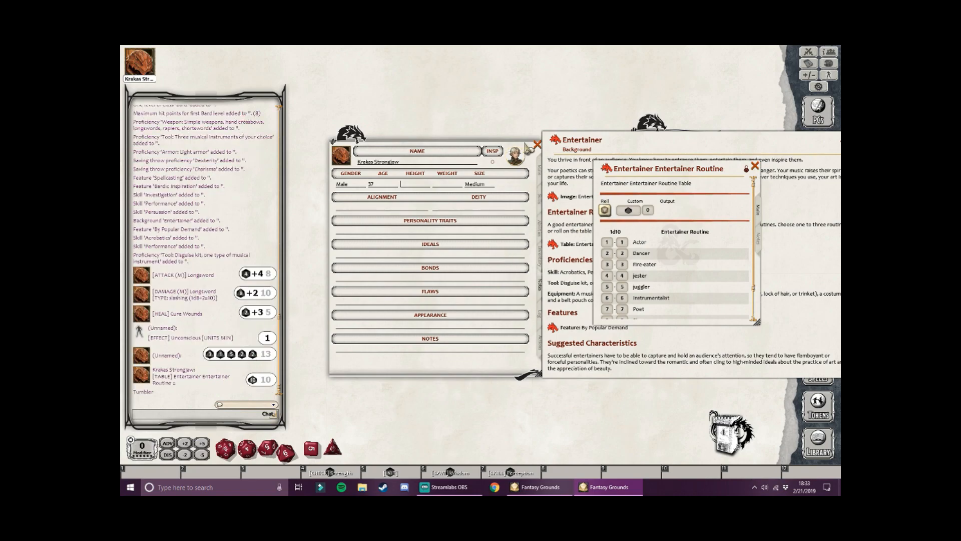
scroll(707, 263, "down", 1)
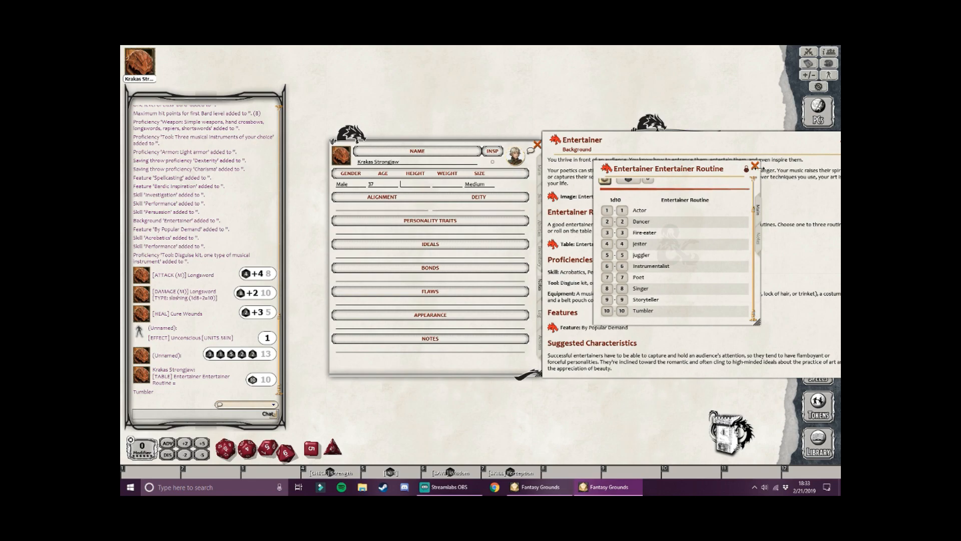
left_click(756, 166)
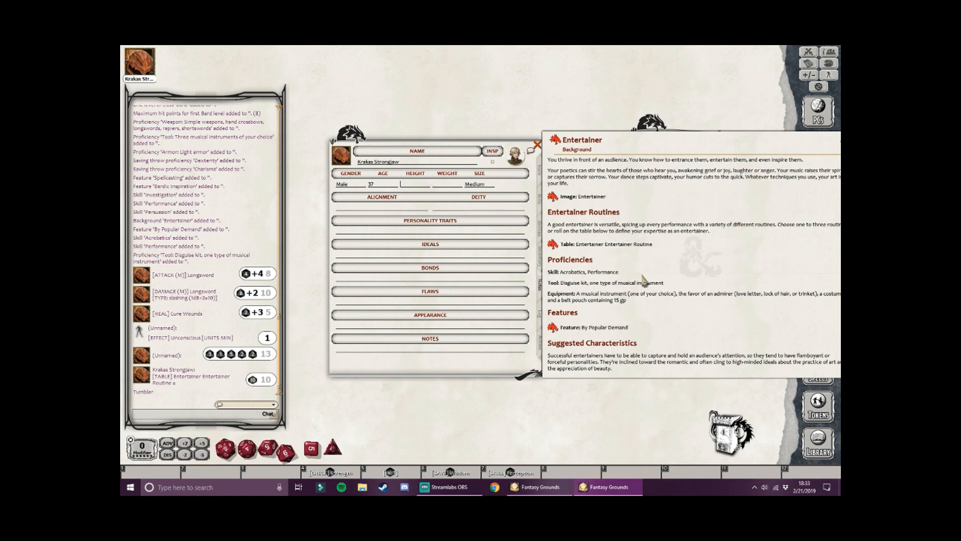
Step: Roll on the Entertainer Personality Trait table, copy "I'll settle for nothing less than perfection." into Personality Traits, and close the open windows
scroll(644, 279, "down", 2)
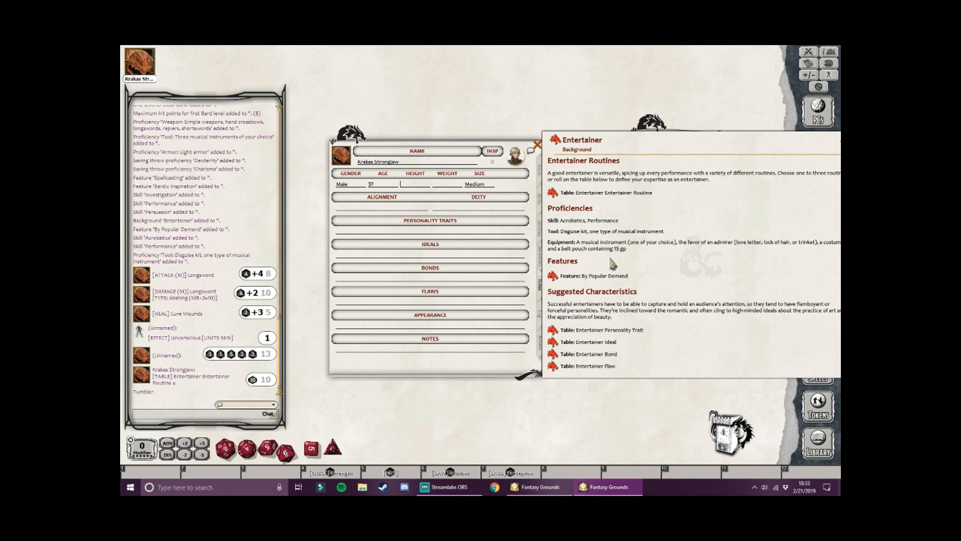
scroll(634, 299, "down", 1)
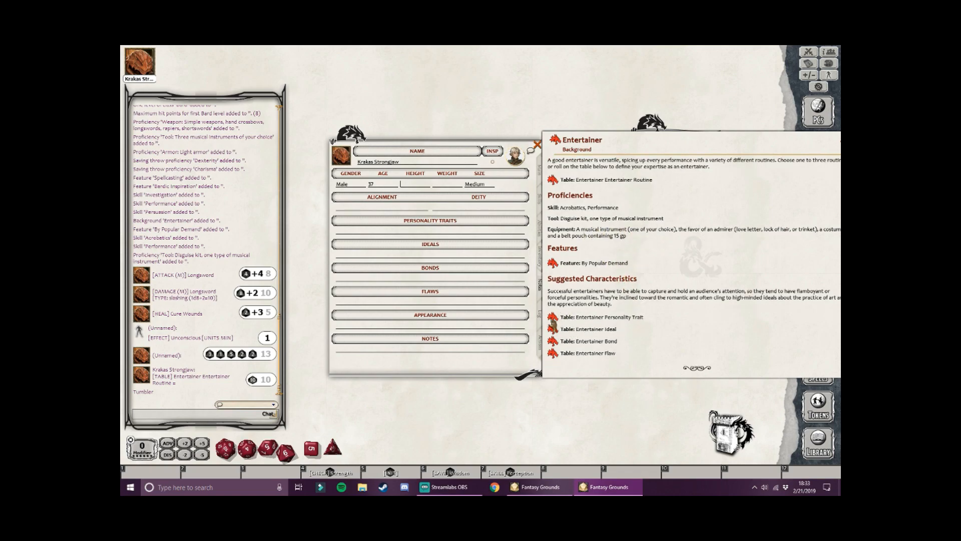
left_click(553, 317)
left_click(420, 232)
left_click_drag(506, 209, 678, 228)
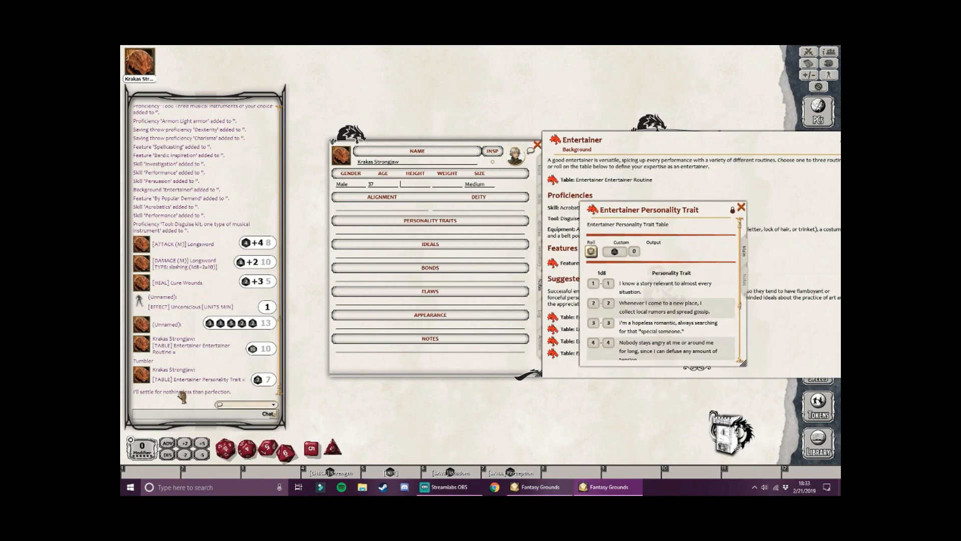
left_click_drag(183, 396, 419, 232)
left_click_drag(458, 159, 427, 158)
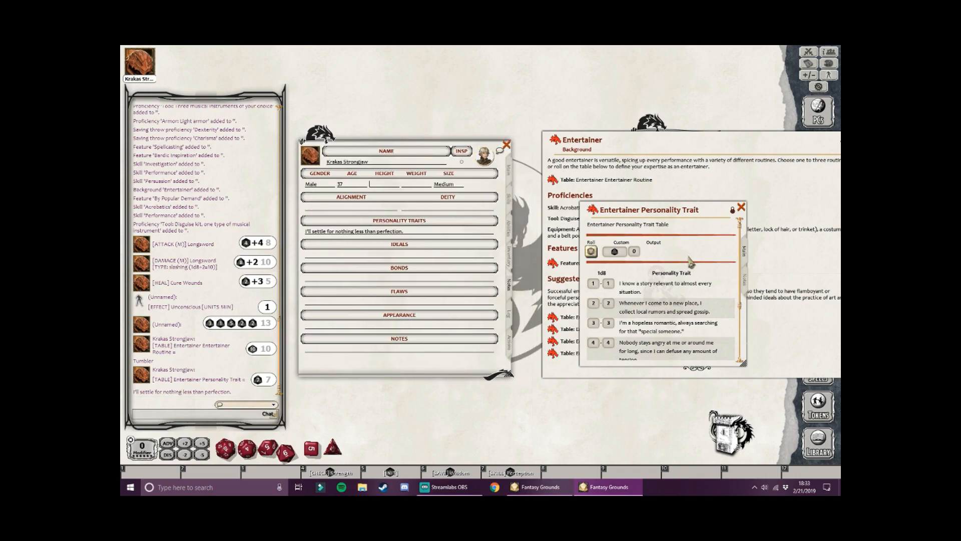
scroll(668, 302, "down", 2)
left_click(741, 207)
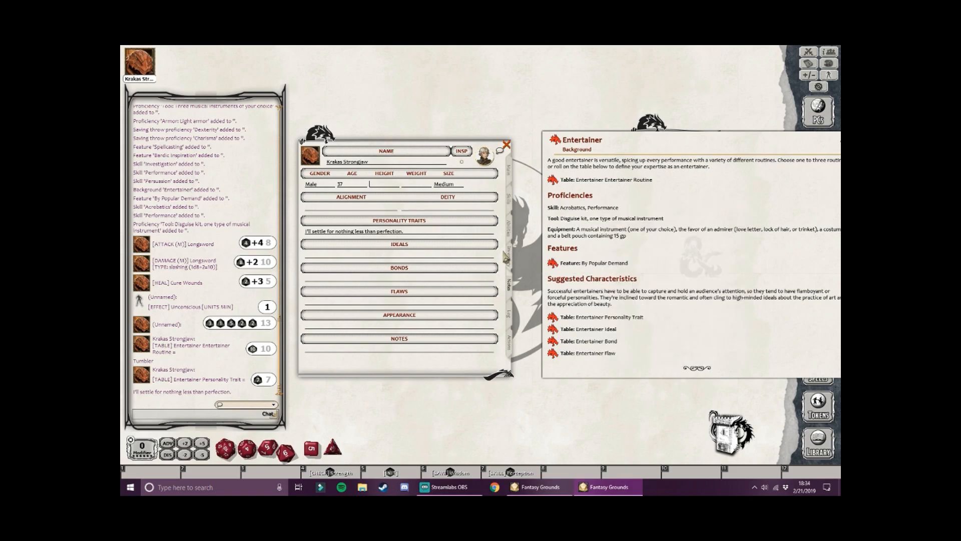
left_click_drag(801, 181, 720, 171)
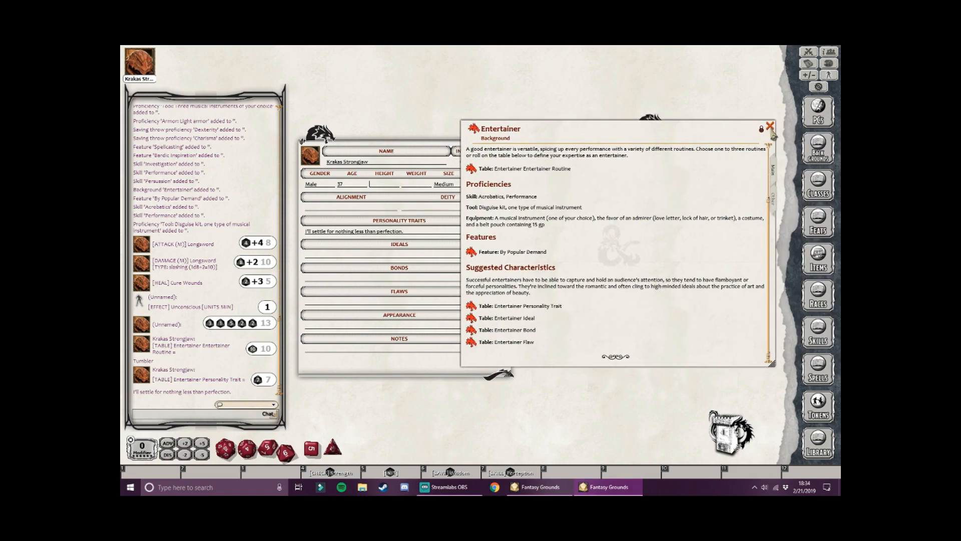
left_click(771, 126)
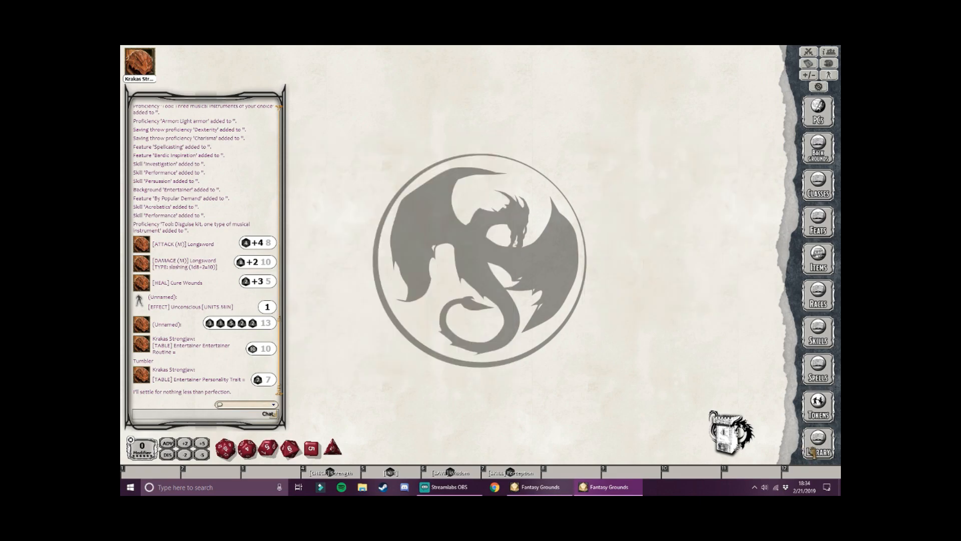
Step: Switch the sidebar to the Play set through the library, and open the list of notes
left_click(813, 449)
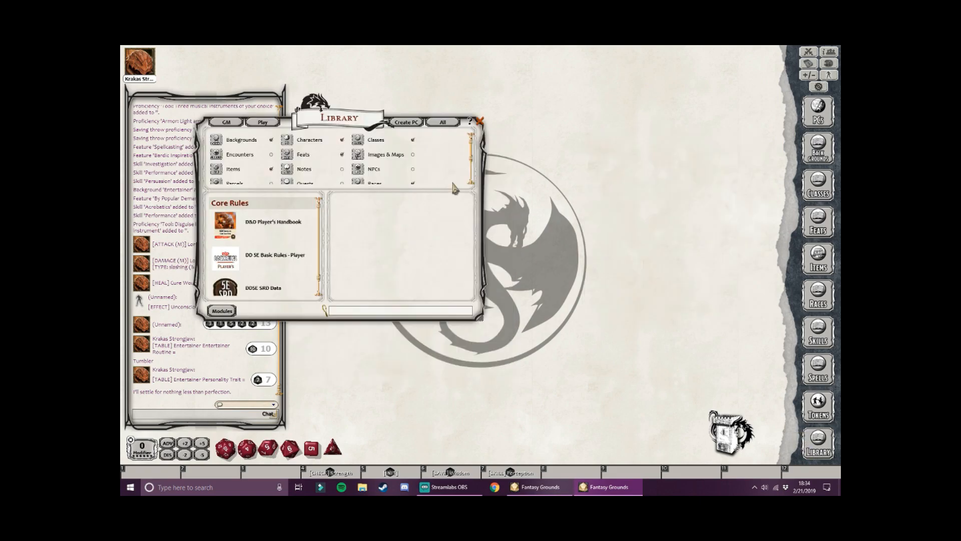
left_click(256, 125)
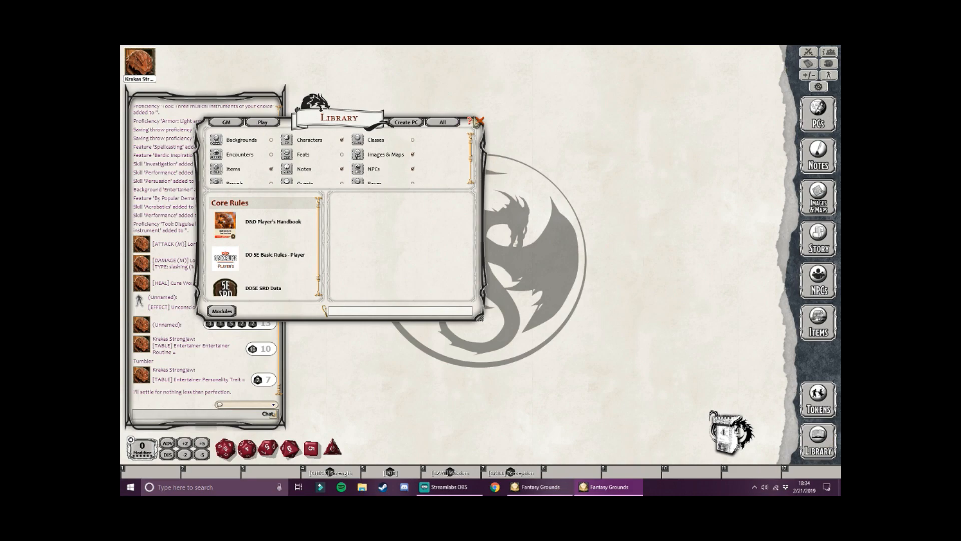
left_click(480, 121)
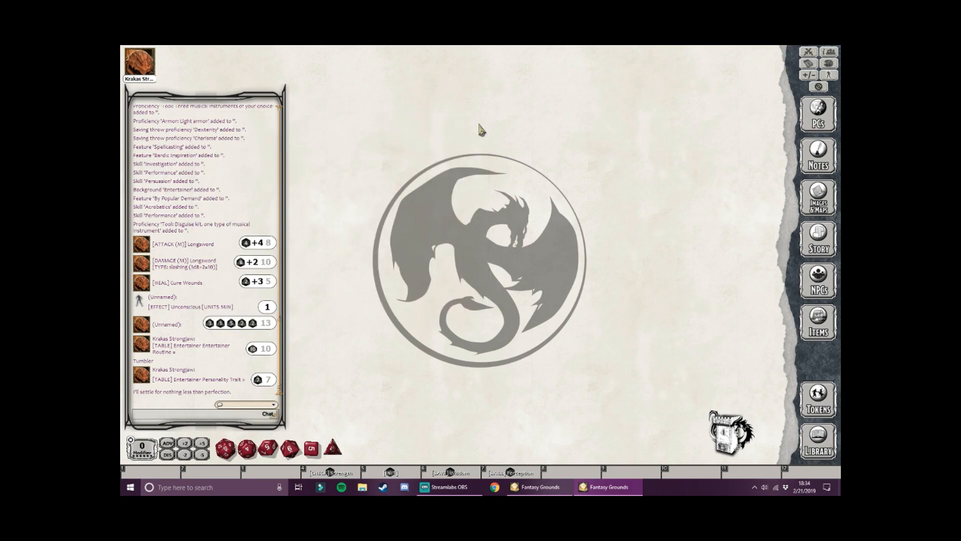
left_click(818, 165)
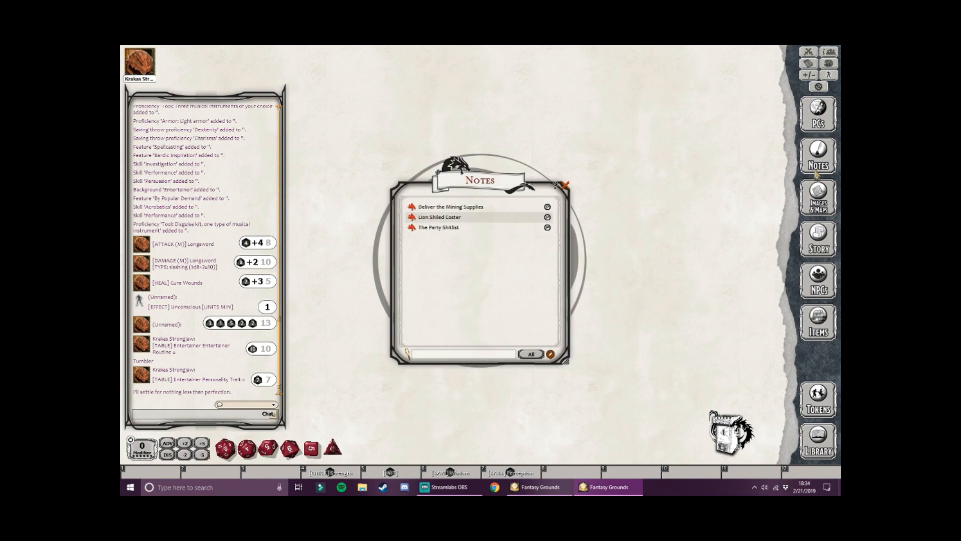
Step: Show all record categories in the sidebar through the library, and hide Classes and Images & Maps individually
left_click(808, 441)
left_click_drag(537, 244, 664, 246)
left_click(442, 124)
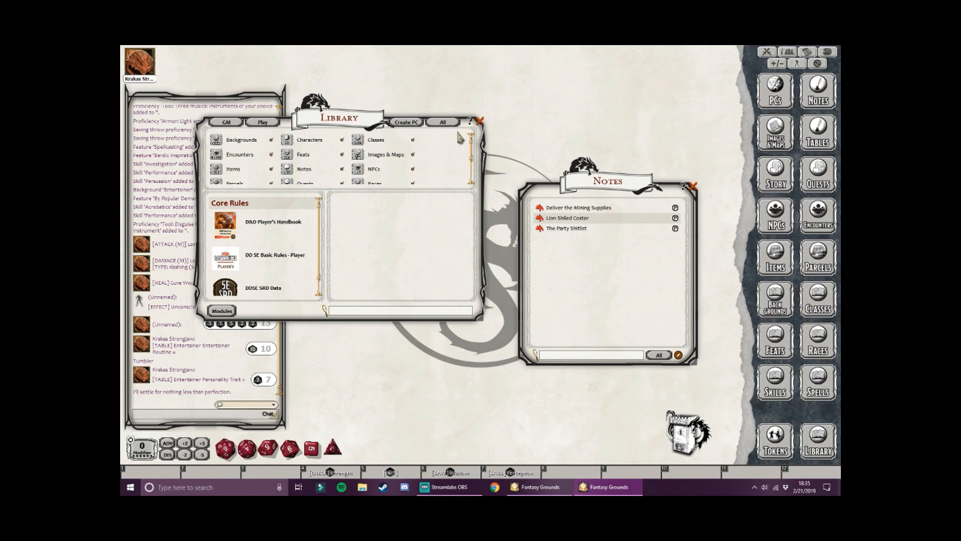
left_click(412, 141)
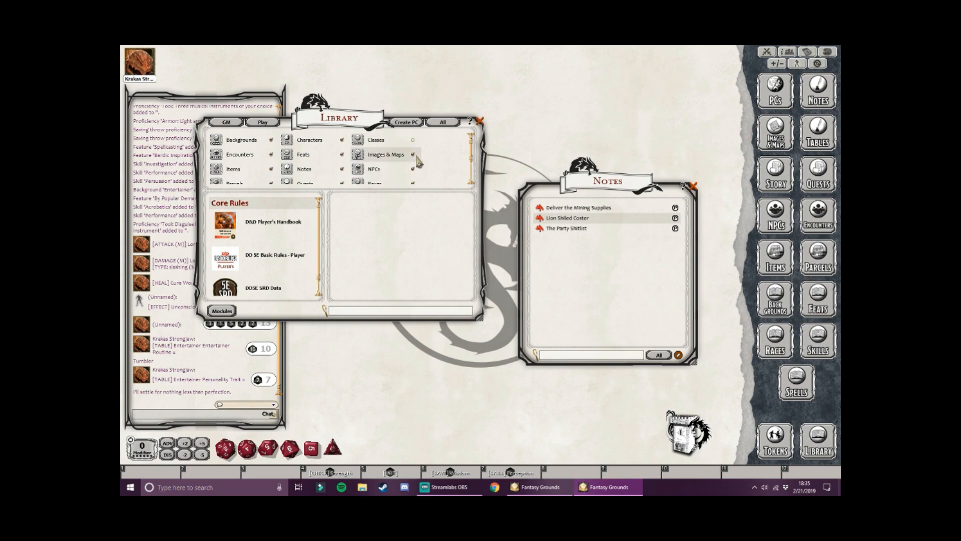
left_click(414, 154)
left_click(408, 169)
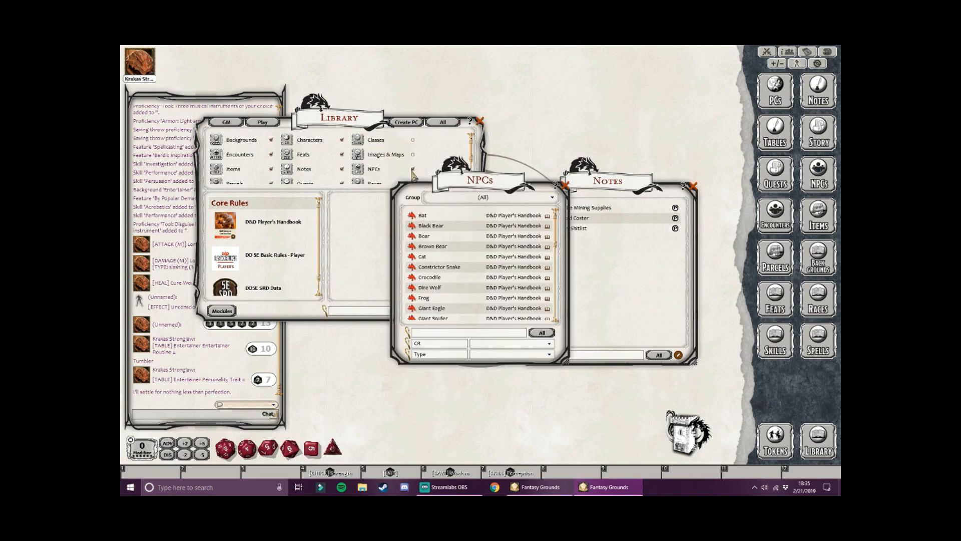
left_click(565, 185)
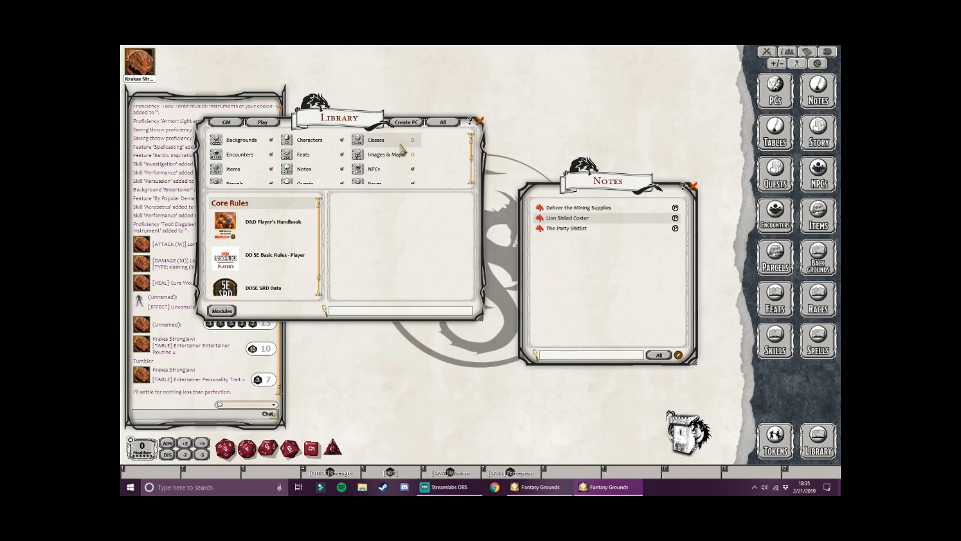
Step: Return the sidebar to the Play set, close the library, and move the notes list back toward the middle of the desktop
left_click(267, 125)
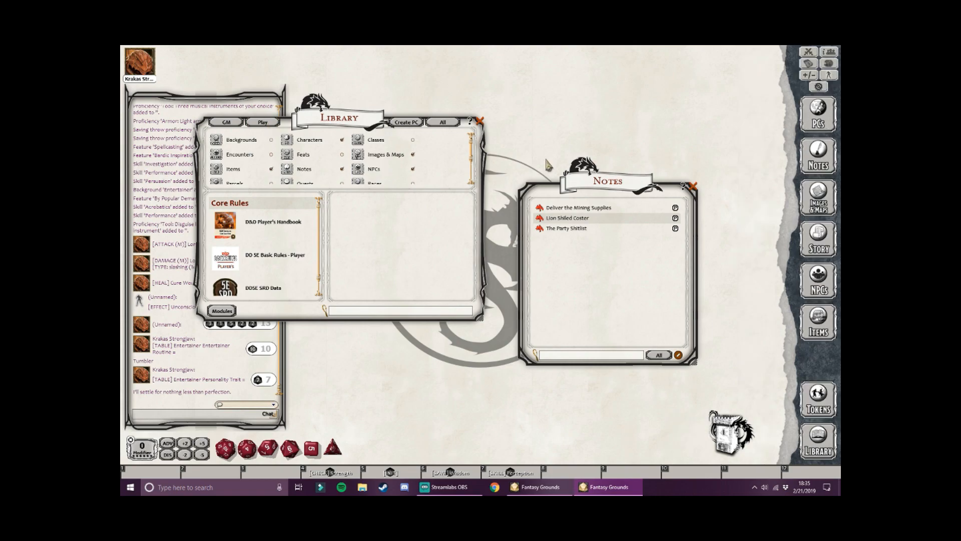
left_click(479, 121)
left_click_drag(633, 266, 542, 270)
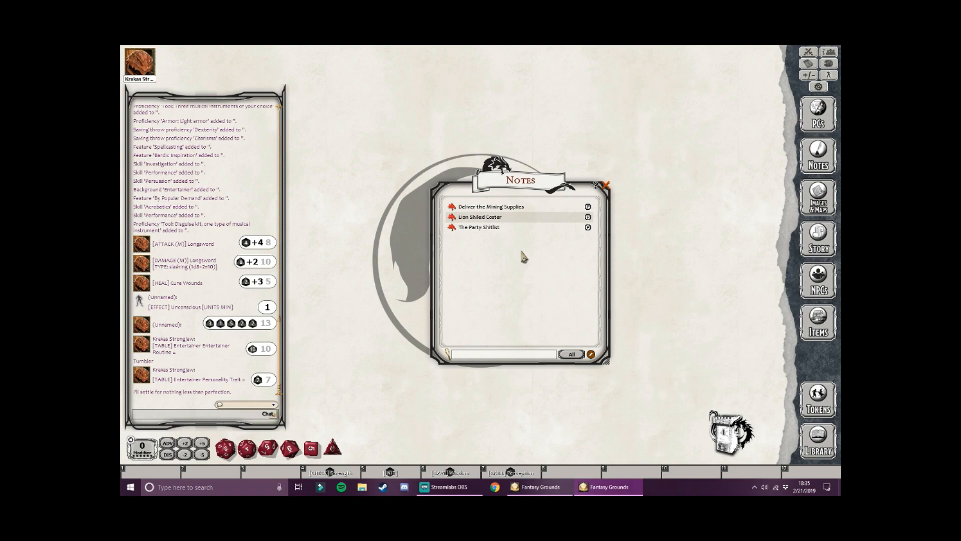
Step: Create a note titled "important" with the text "this is important info" and close it
right_click(522, 252)
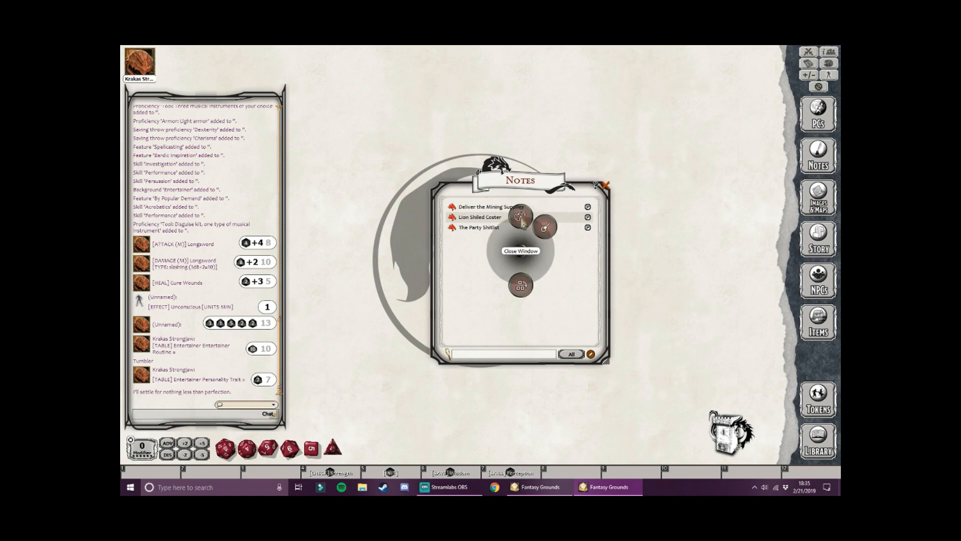
left_click(520, 286)
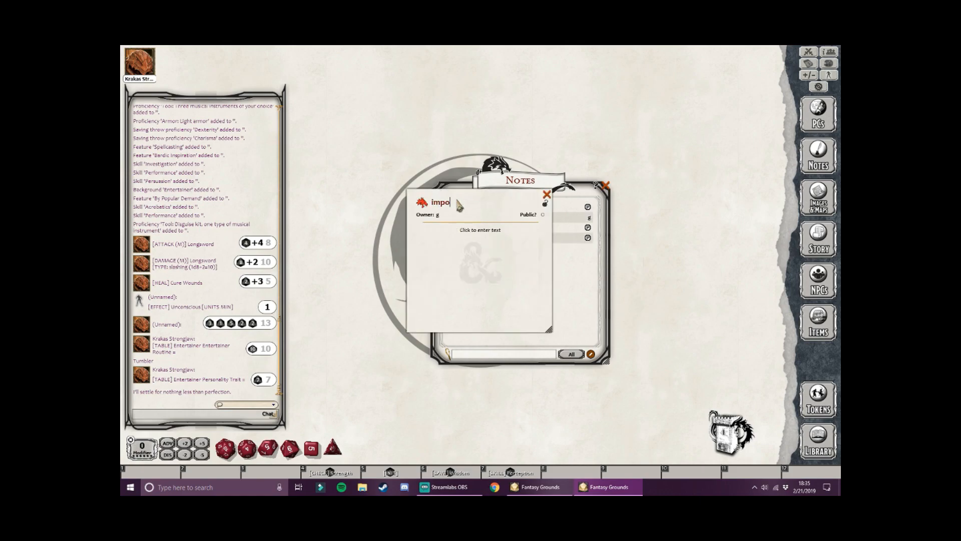
type("important")
key("Tab")
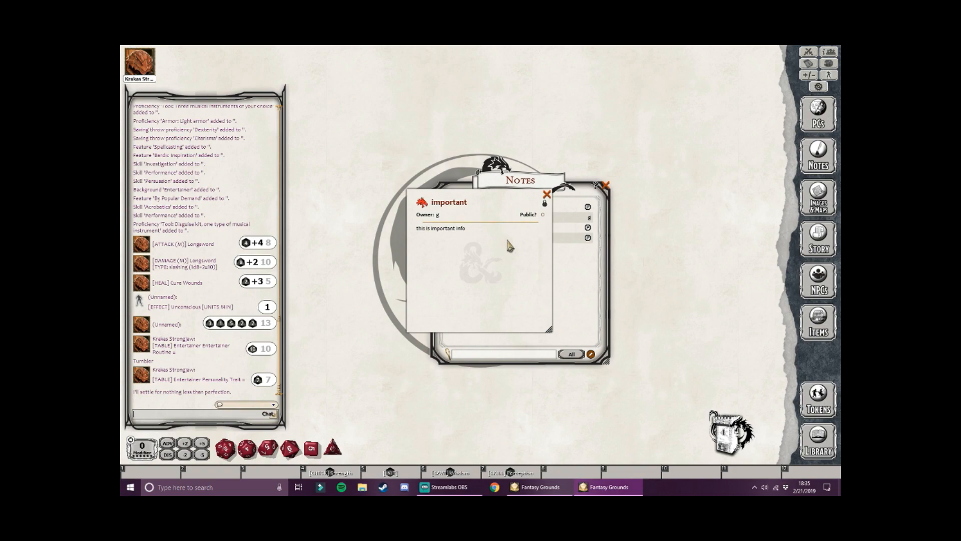
left_click(546, 194)
Step: Reopen the "important" note, make it public, and close it
left_click(476, 219)
left_click_drag(543, 219, 548, 221)
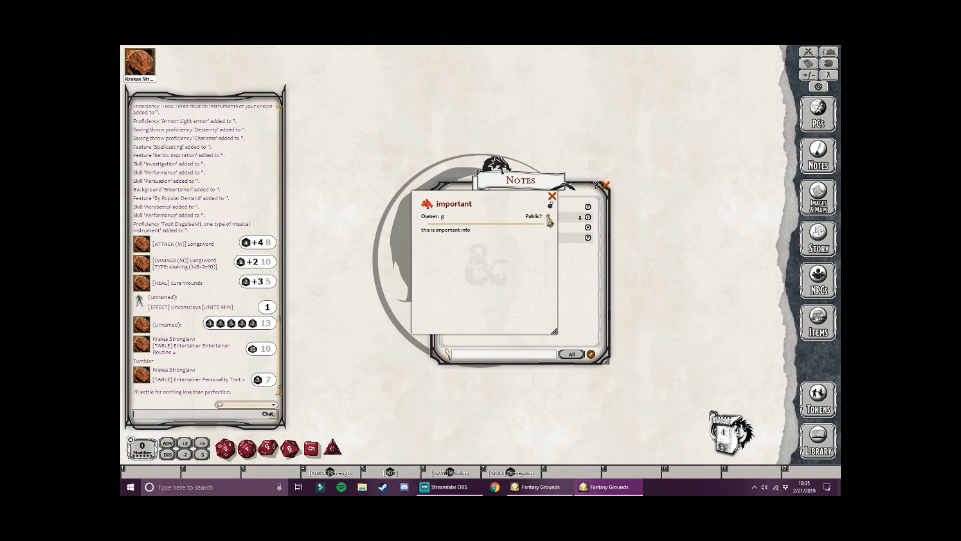
left_click(551, 196)
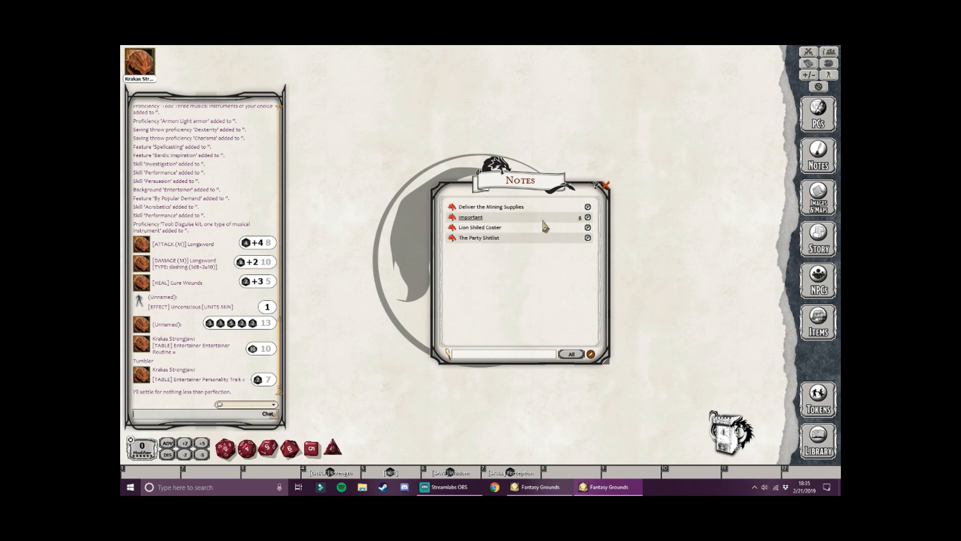
Step: View the shared note "The Party Shitlist", and close it along with the notes list
double_click(501, 239)
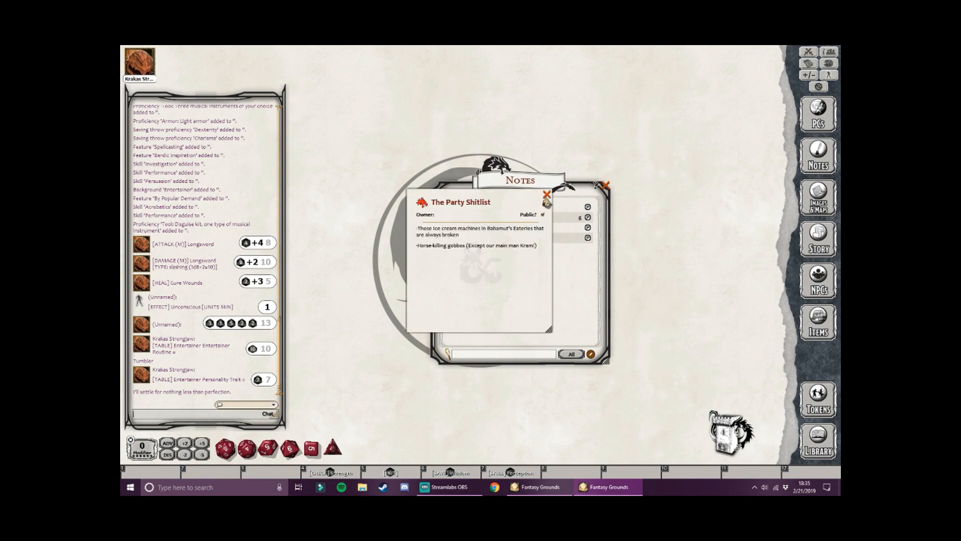
left_click(547, 196)
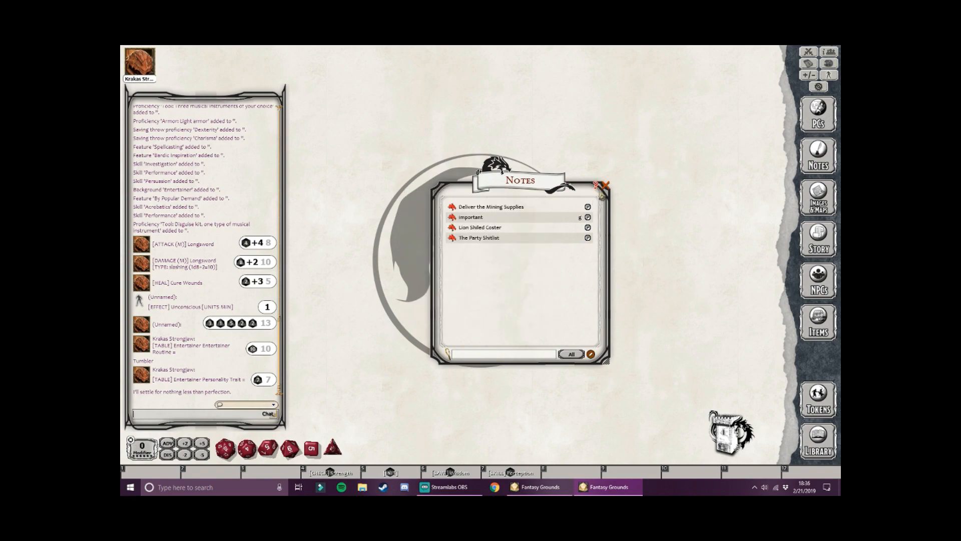
left_click(605, 186)
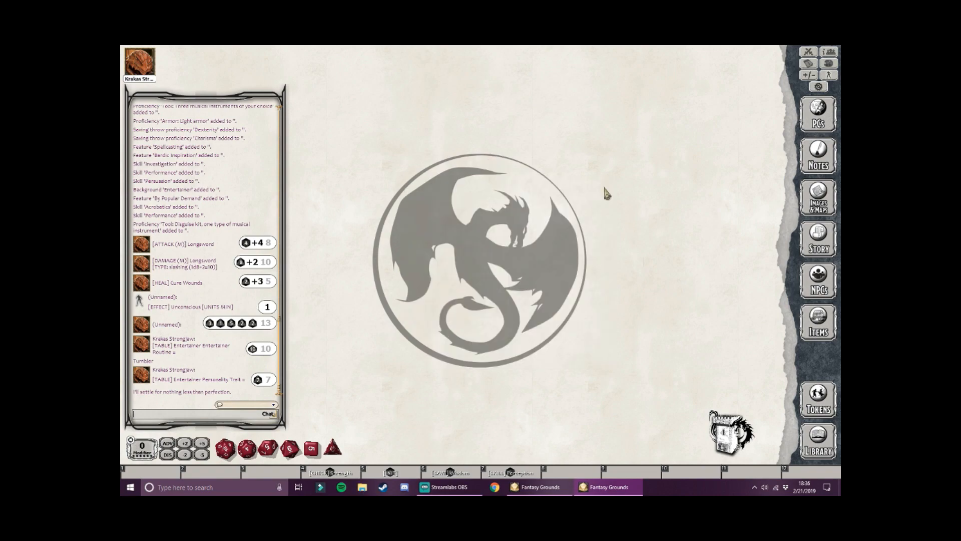
Step: Open the images and maps list, view the Acolyte artwork, and close that picture
left_click(818, 201)
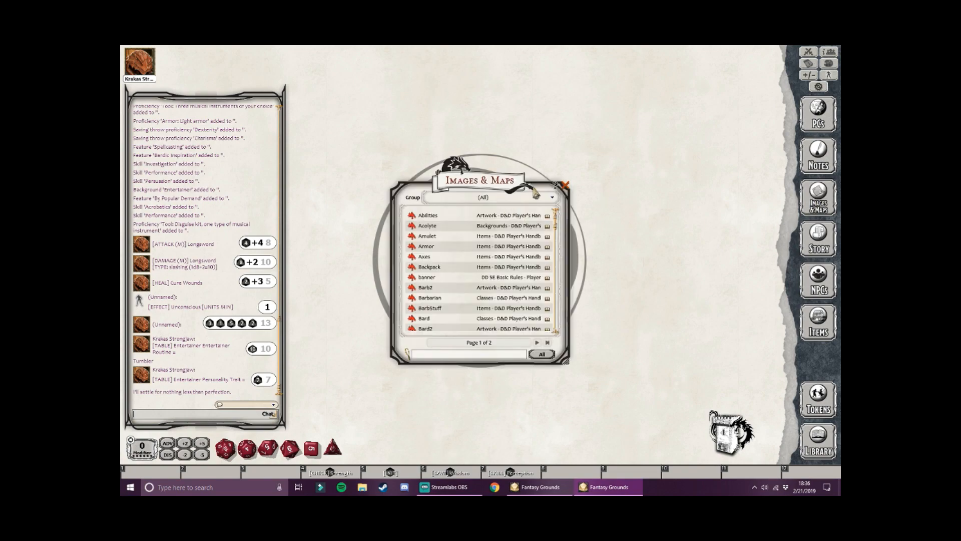
left_click(433, 228)
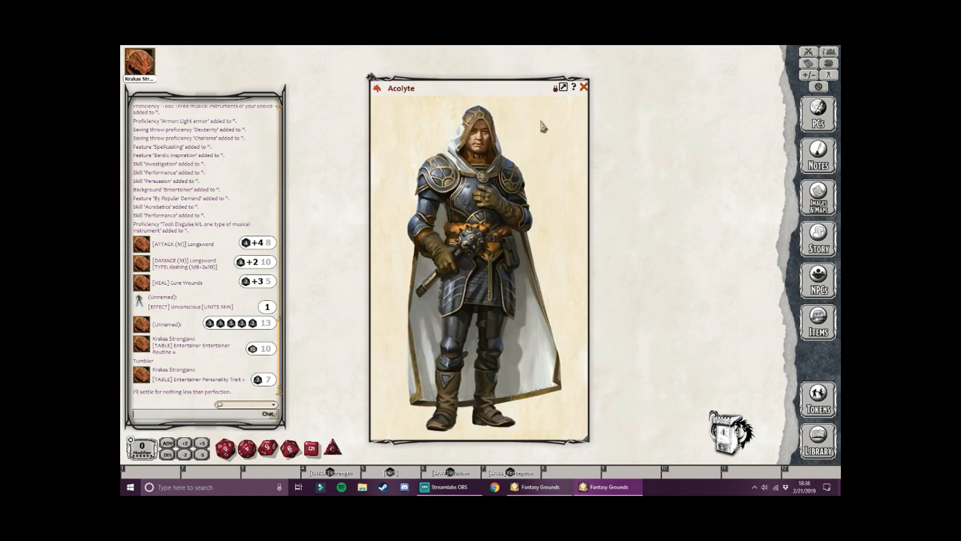
left_click(583, 89)
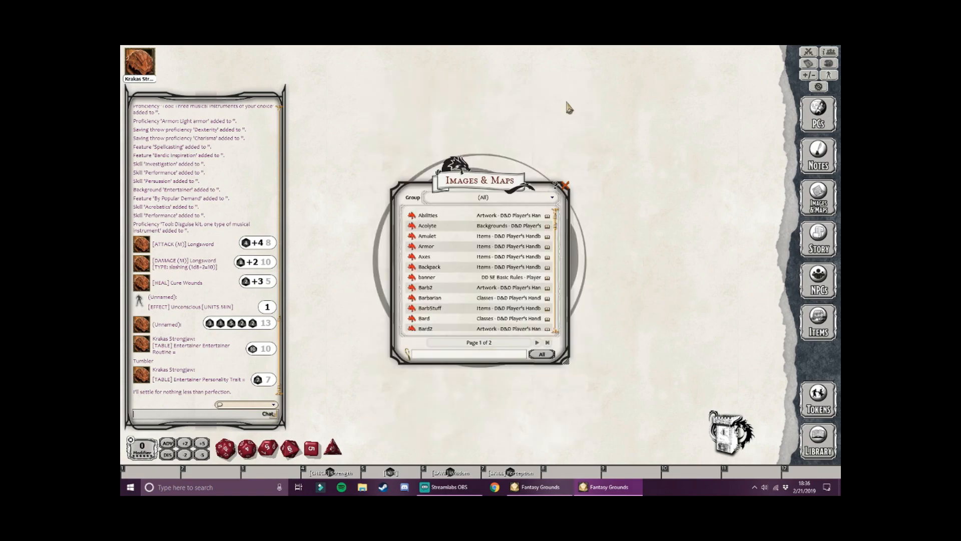
Step: Find BattleMap02 in the images and maps list, open it, and shift its window slightly on the desktop
left_click(488, 199)
scroll(466, 277, "down", 5)
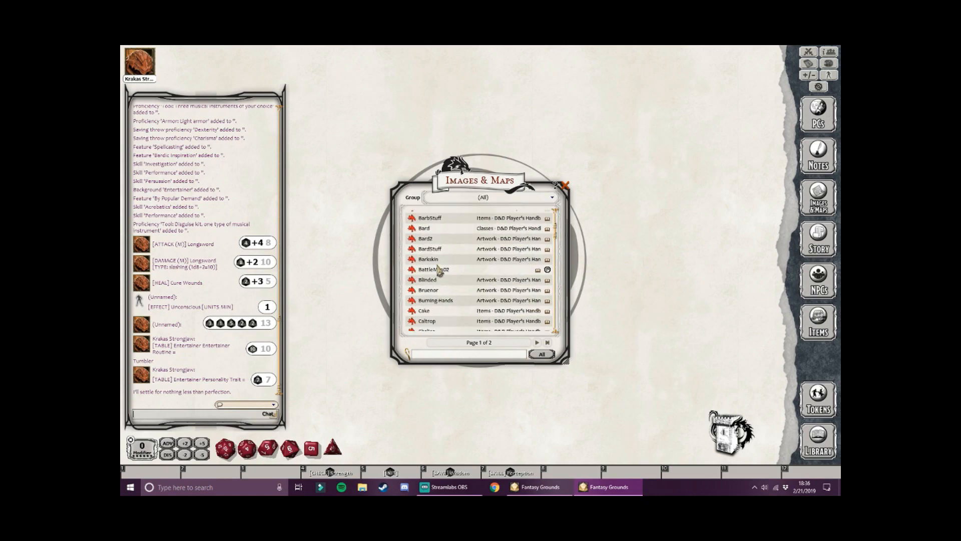
left_click(442, 271)
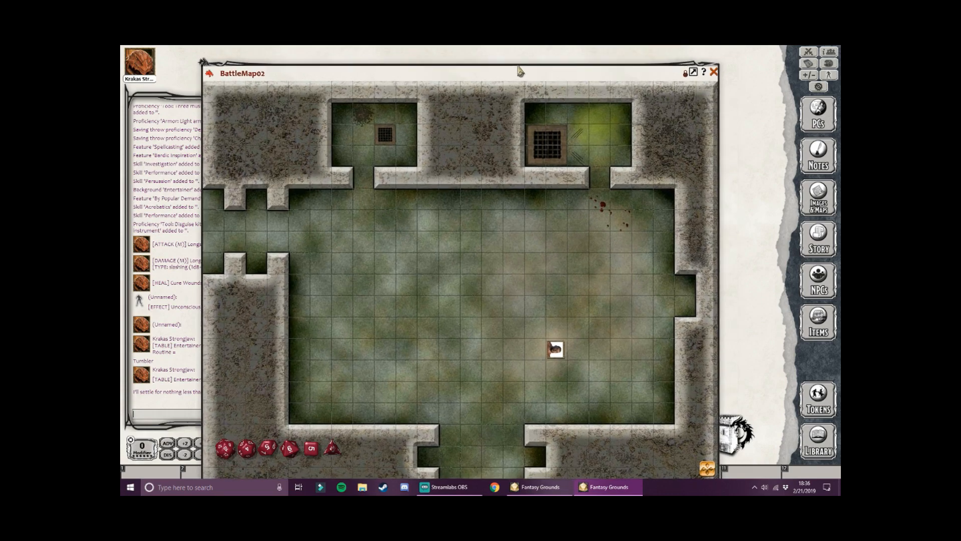
left_click_drag(538, 59, 516, 66)
Step: Delete the token standing in the large room of BattleMap02
right_click(553, 347)
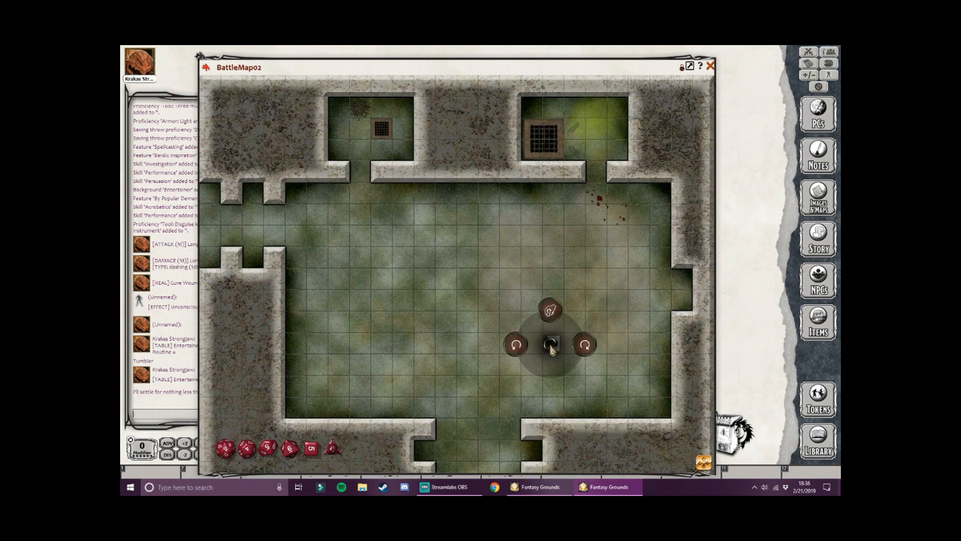
left_click(550, 310)
left_click(519, 305)
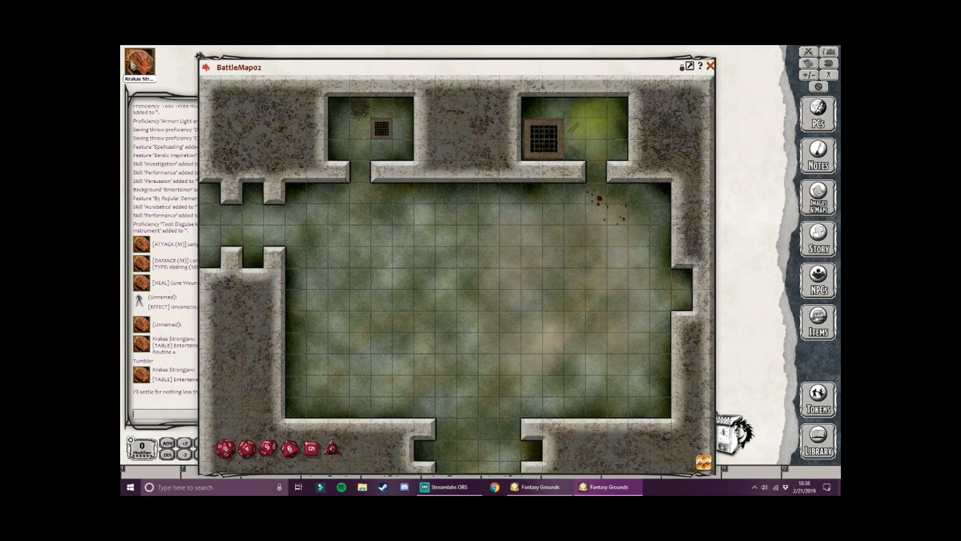
Step: Open the Bard's character sheet beside the map and try to place its token on BattleMap02
double_click(136, 65)
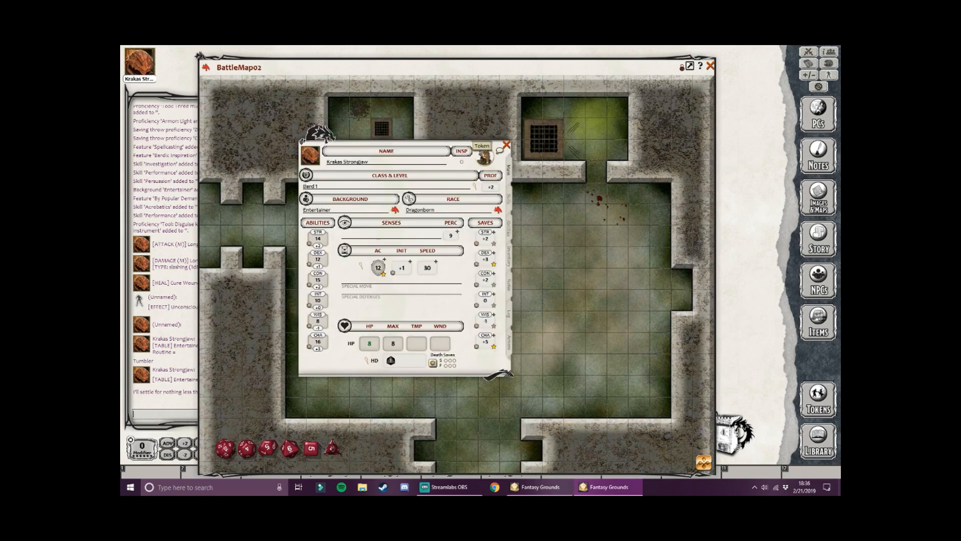
left_click_drag(493, 144, 350, 151)
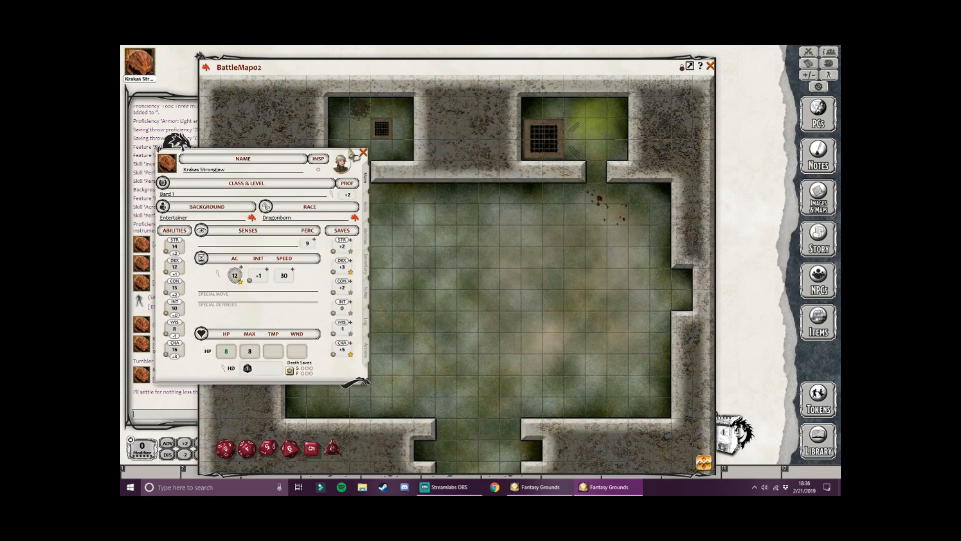
scroll(475, 333, "up", 4)
right_click(449, 296)
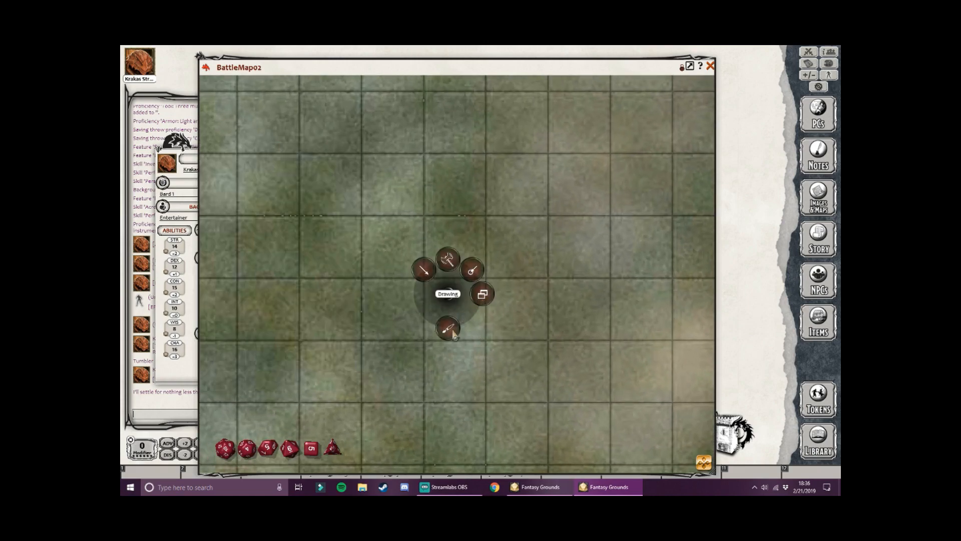
left_click(145, 68)
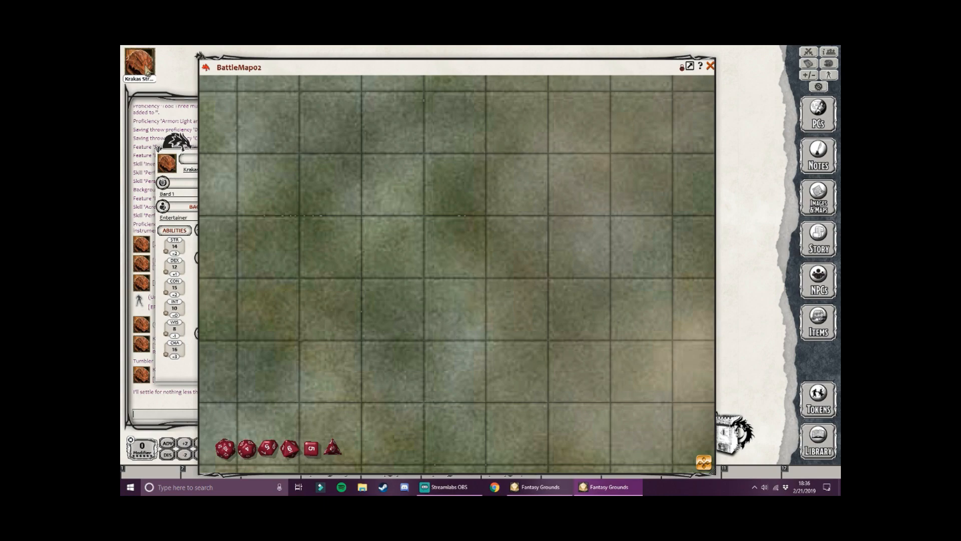
left_click(147, 69)
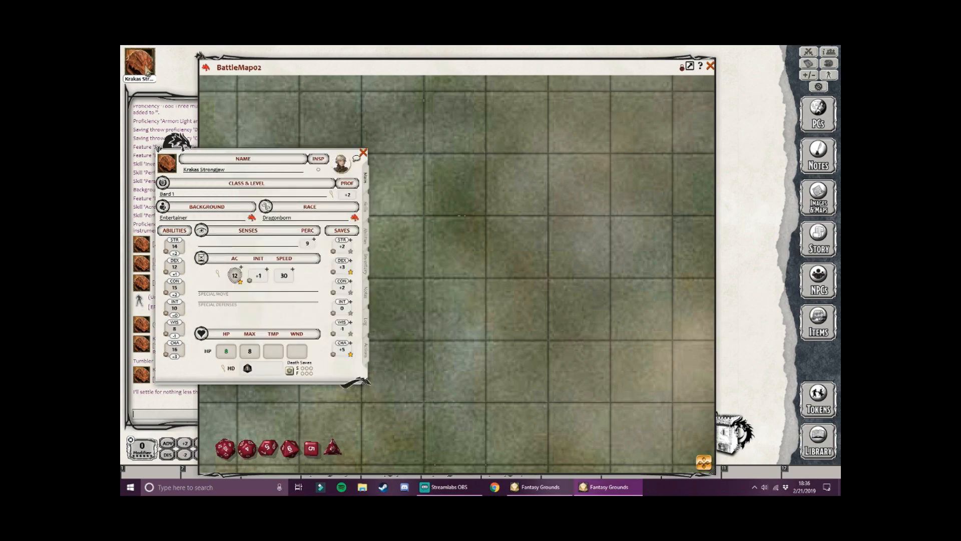
left_click_drag(340, 167, 471, 245)
scroll(453, 255, "down", 5)
left_click(683, 71)
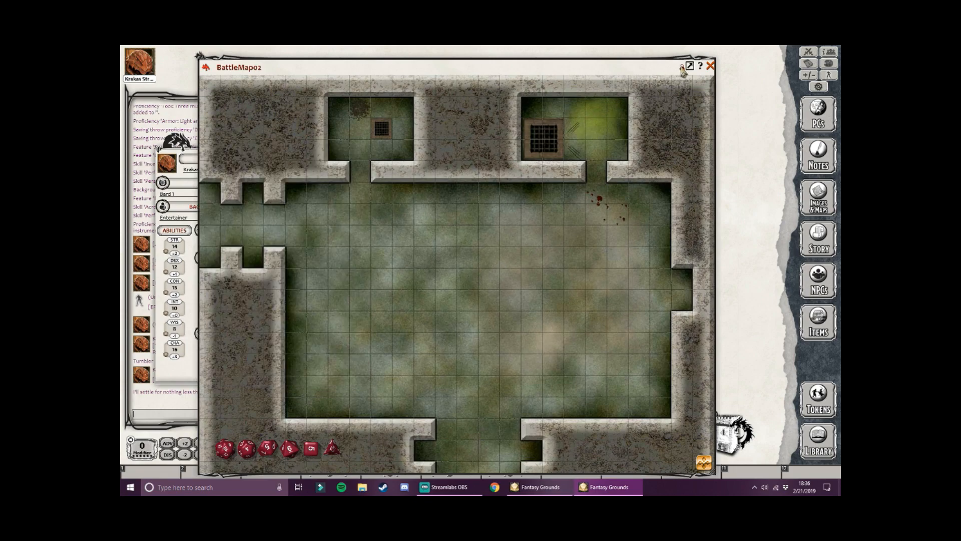
Step: Reposition the BattleMap02 window near the upper edge of the desktop and reduce its height
left_click_drag(255, 71, 396, 227)
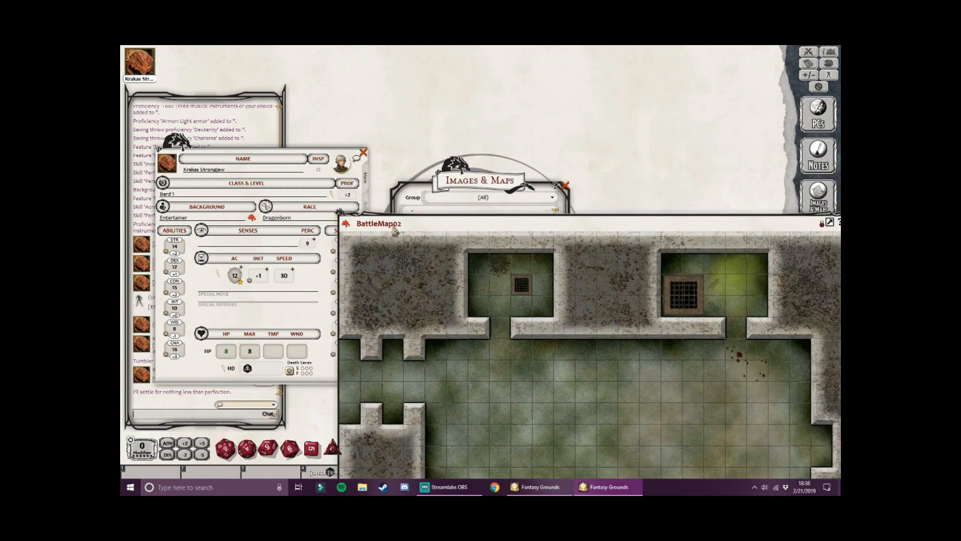
left_click_drag(504, 223, 396, 114)
left_click_drag(538, 298, 494, 243)
scroll(503, 292, "up", 8)
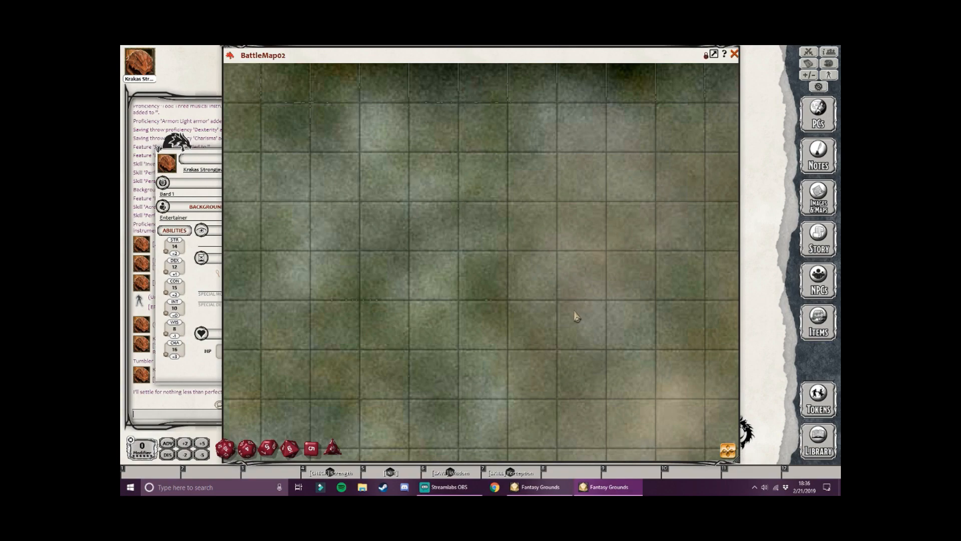
left_click_drag(656, 352, 666, 251)
scroll(538, 261, "down", 8)
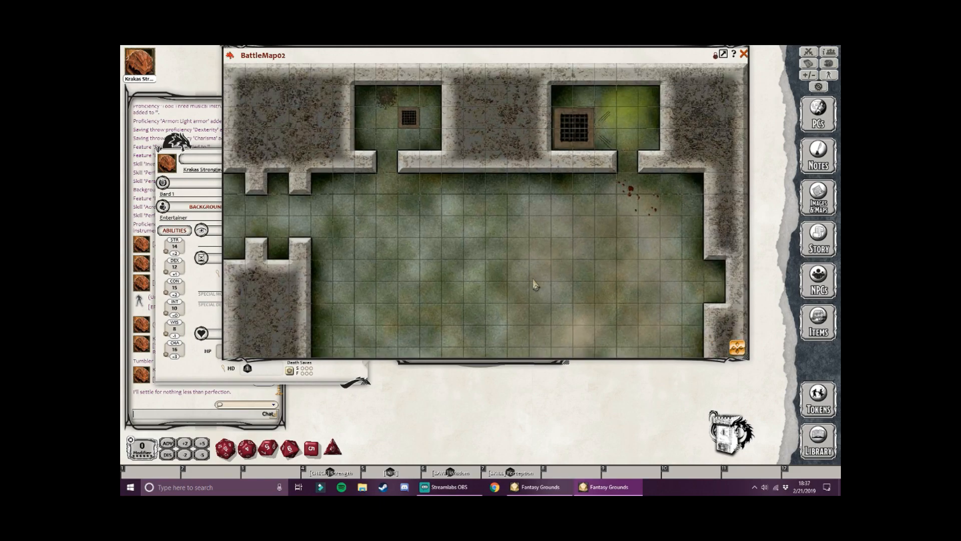
Step: Examine the rooms and walls of BattleMap02 at different magnifications, and close the map and the images list
left_click_drag(523, 270, 590, 203)
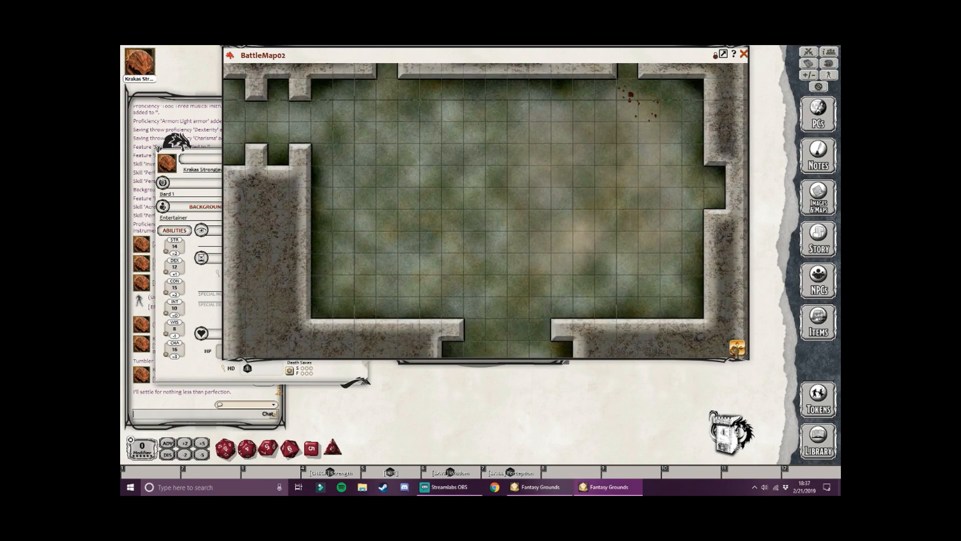
left_click_drag(612, 146, 695, 241)
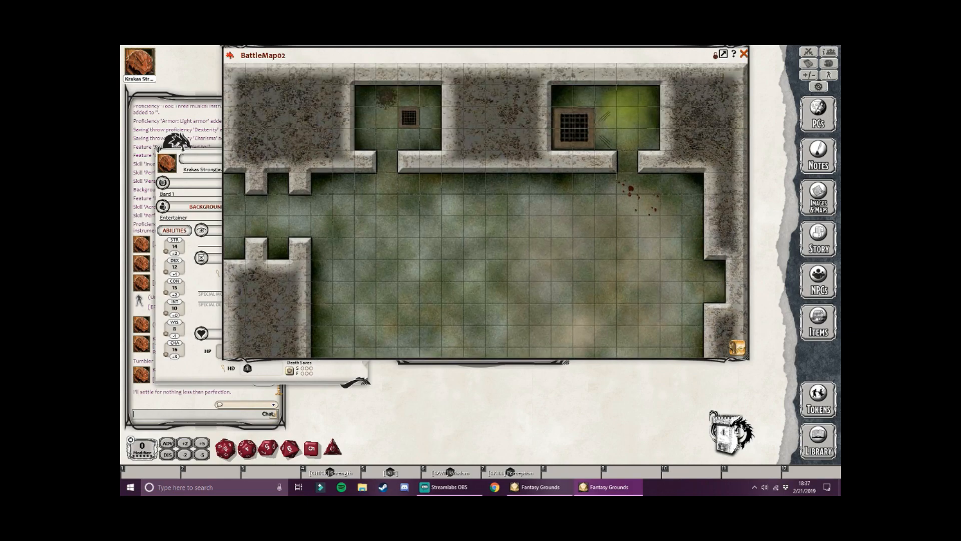
left_click_drag(459, 274, 675, 283)
scroll(512, 320, "up", 8)
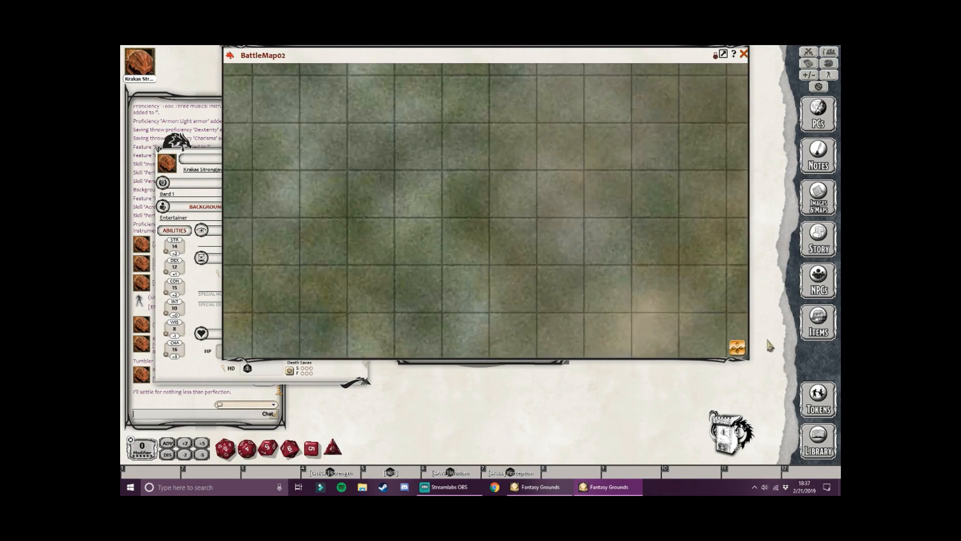
left_click_drag(739, 348, 674, 424)
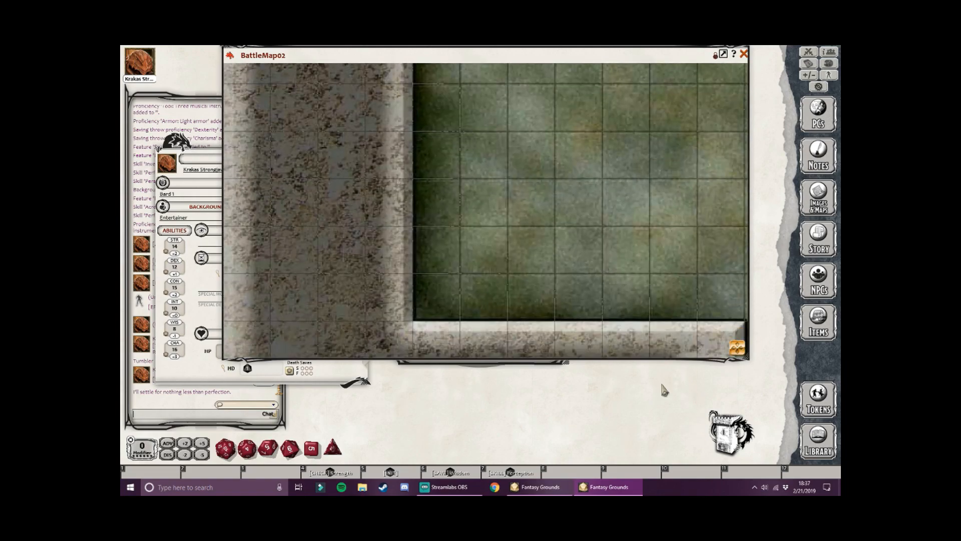
scroll(610, 281, "down", 8)
left_click_drag(609, 280, 603, 259)
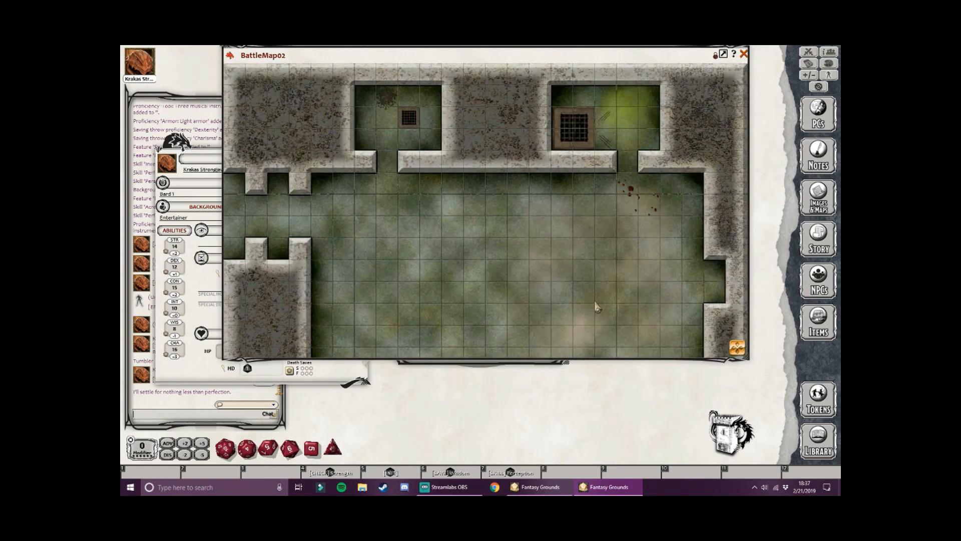
left_click(744, 54)
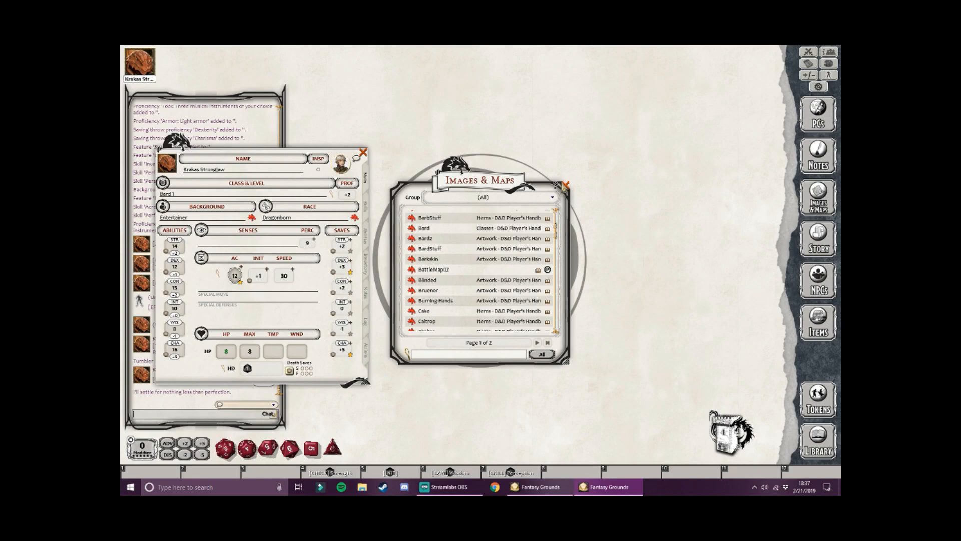
left_click(564, 185)
Step: View the story list, bring up its radial options, and close the list
left_click(814, 240)
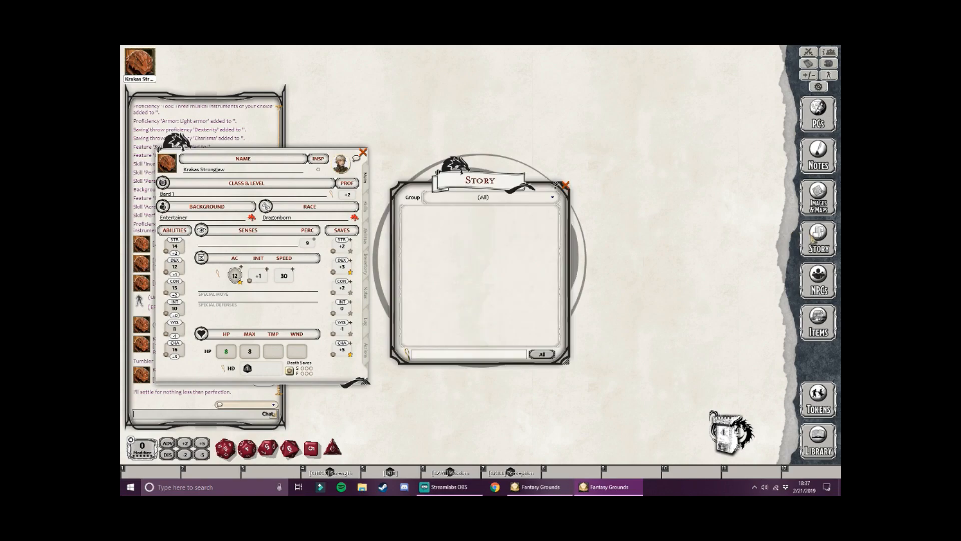
right_click(498, 278)
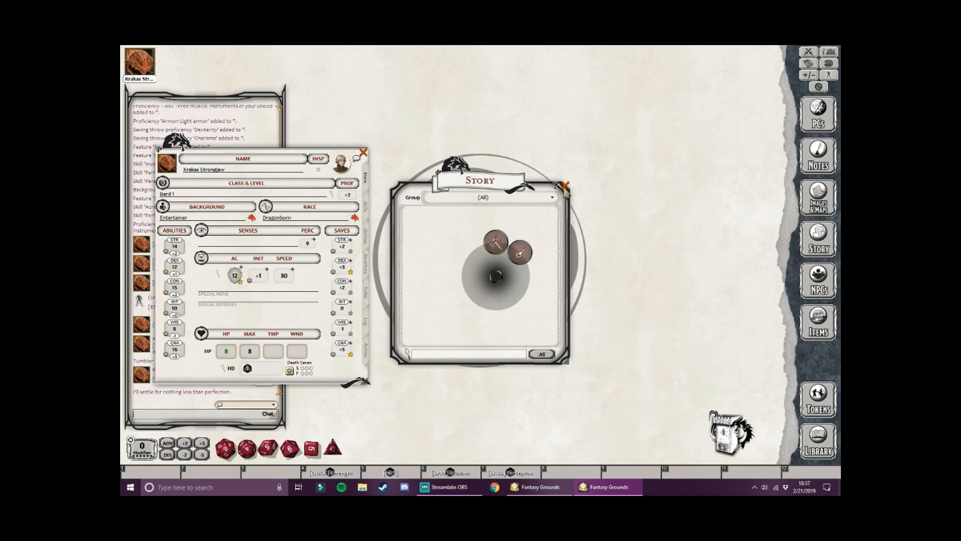
left_click(497, 279)
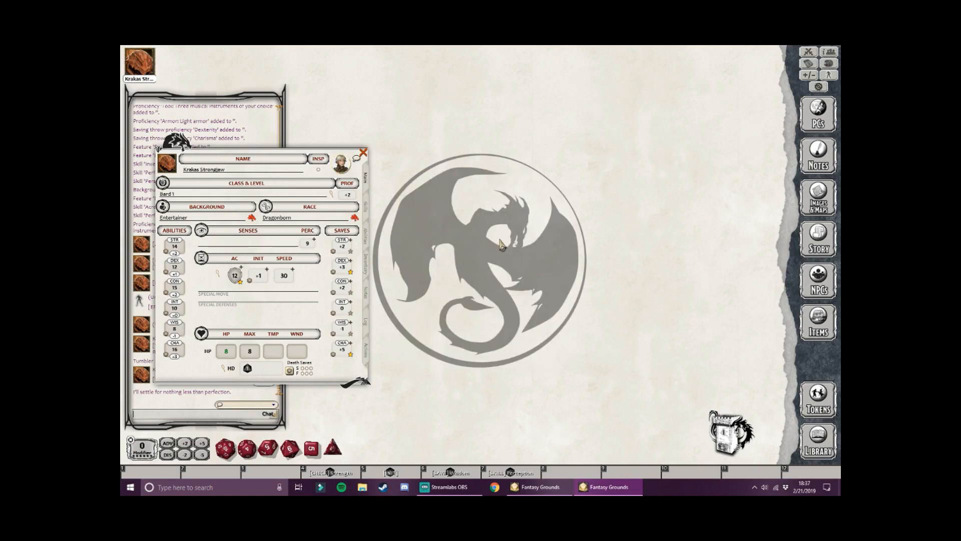
Step: Open the NPCs list and browse through its creatures
left_click(821, 281)
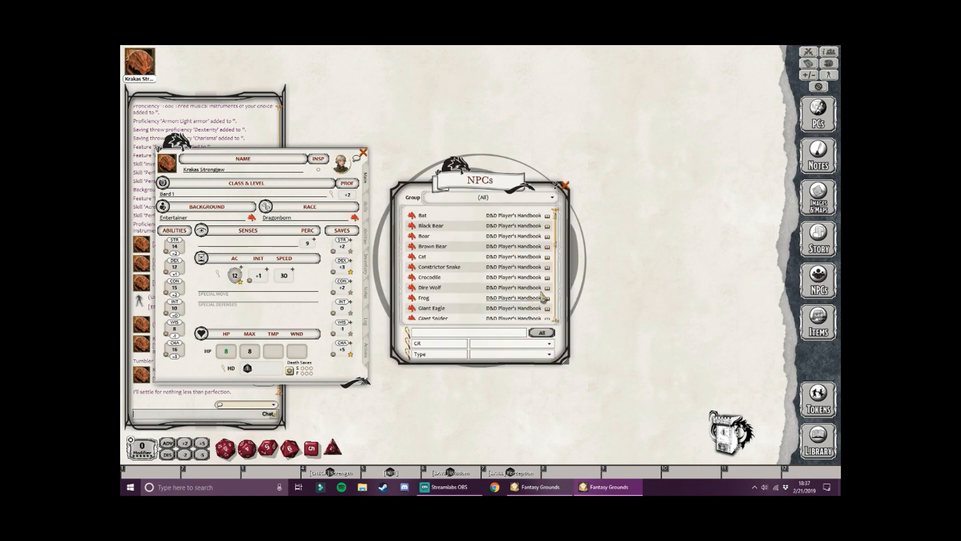
scroll(493, 257, "down", 2)
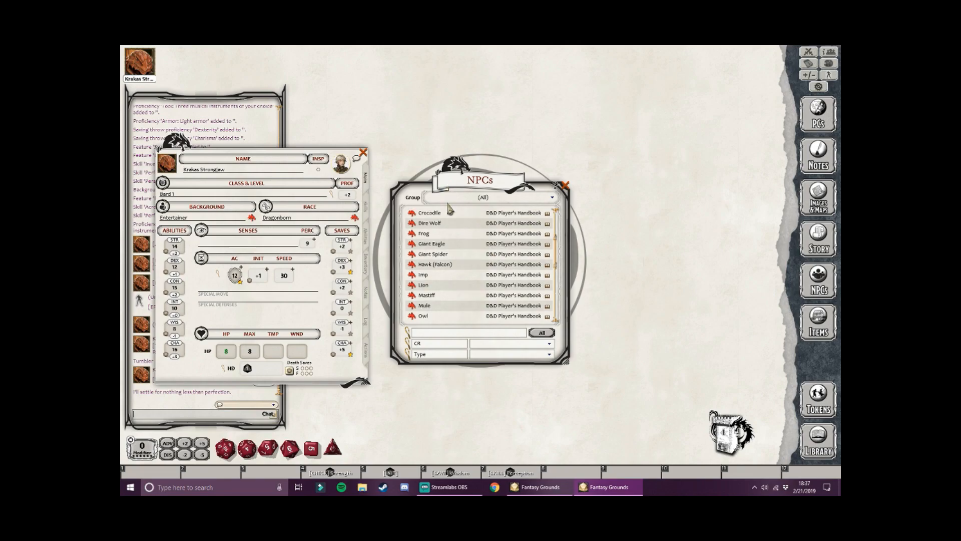
scroll(443, 270, "down", 1)
scroll(444, 274, "up", 3)
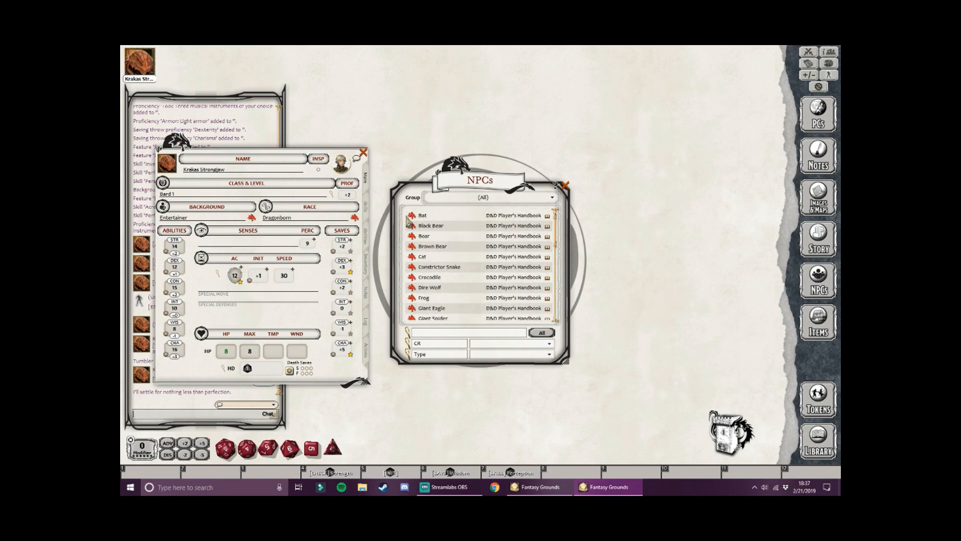
Step: Review the Black Bear's stats, traits and actions, and close its record and the NPCs list
left_click(412, 226)
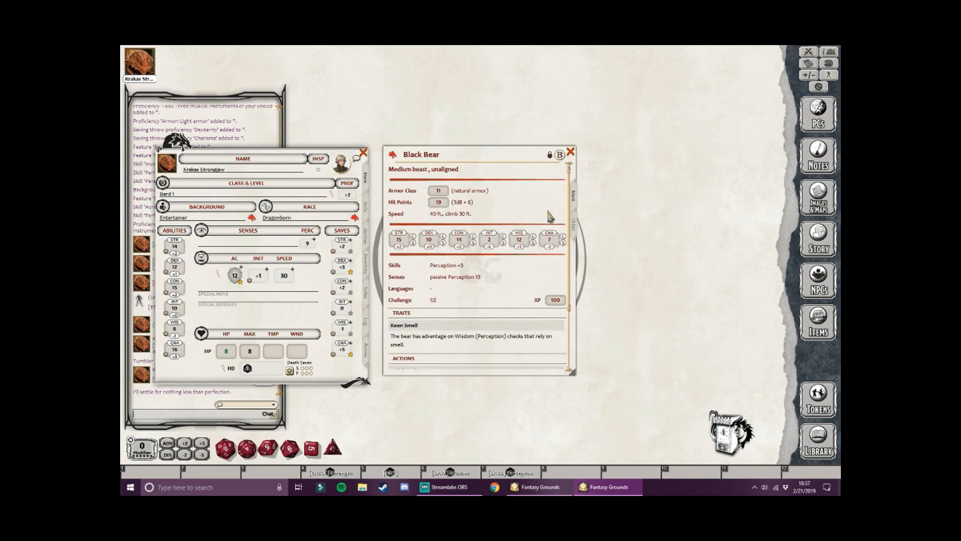
scroll(550, 216, "down", 3)
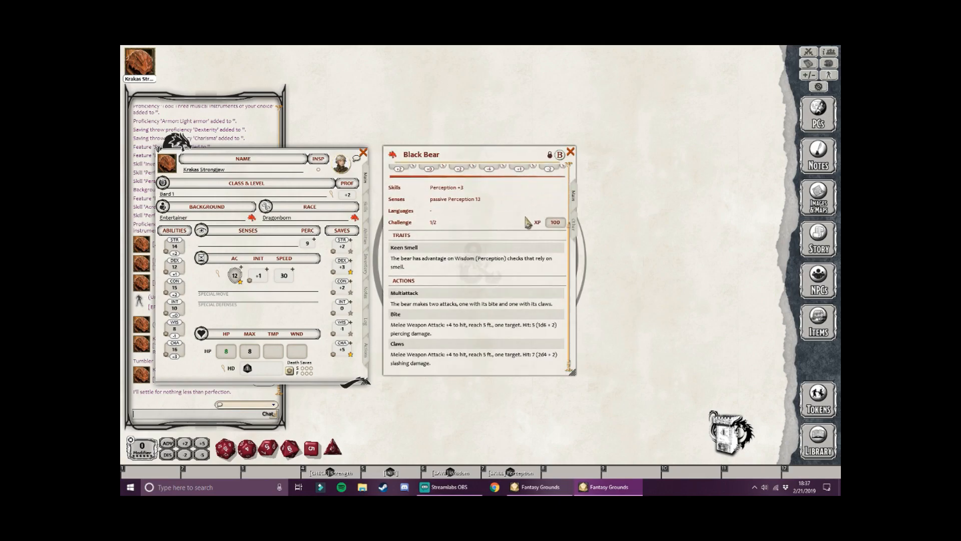
scroll(528, 221, "up", 3)
left_click(570, 151)
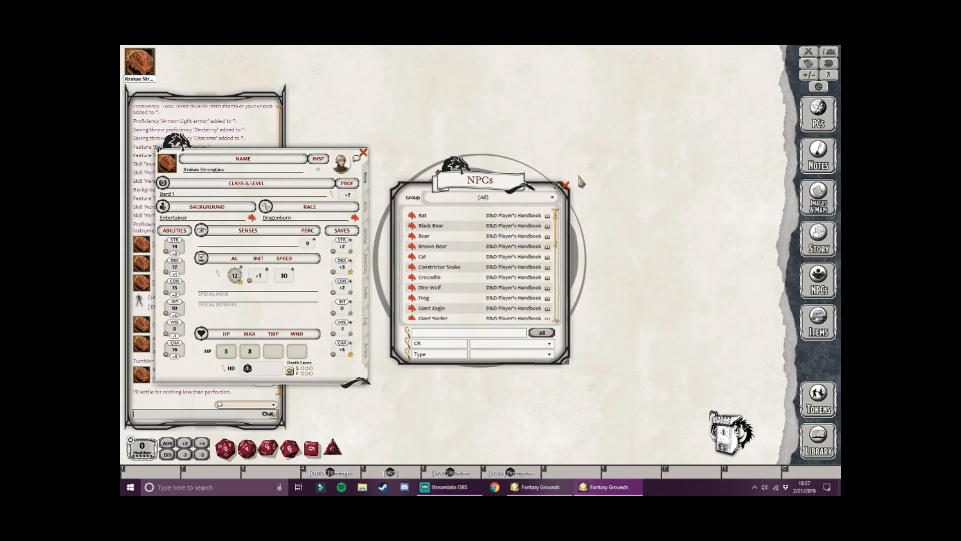
left_click(565, 185)
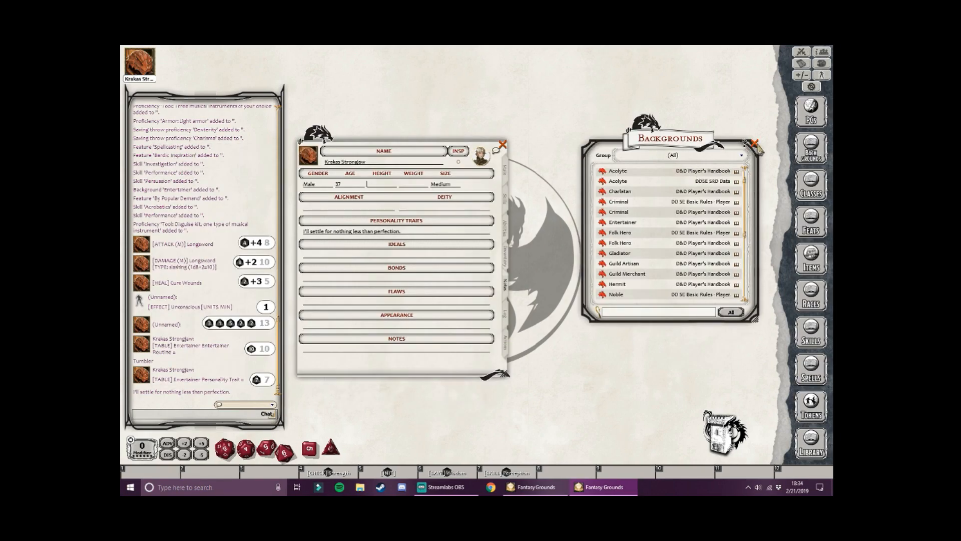
Step: Close the Backgrounds list and return the character sheet to its main page
left_click(755, 145)
left_click(509, 175)
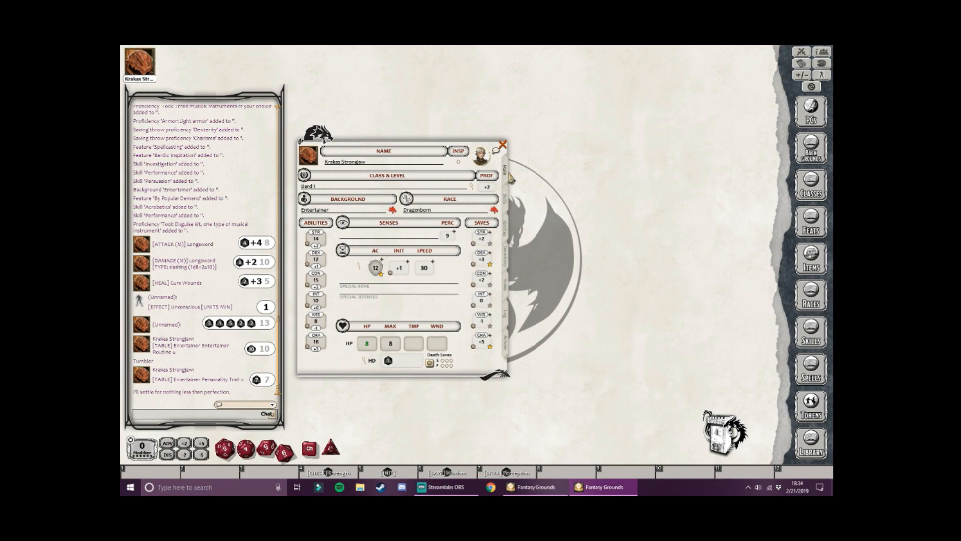
right_click(541, 398)
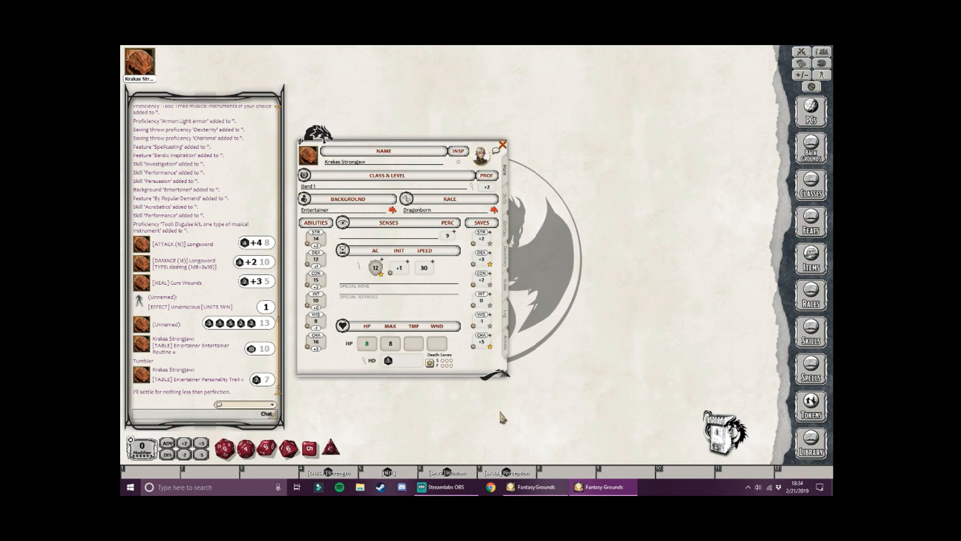